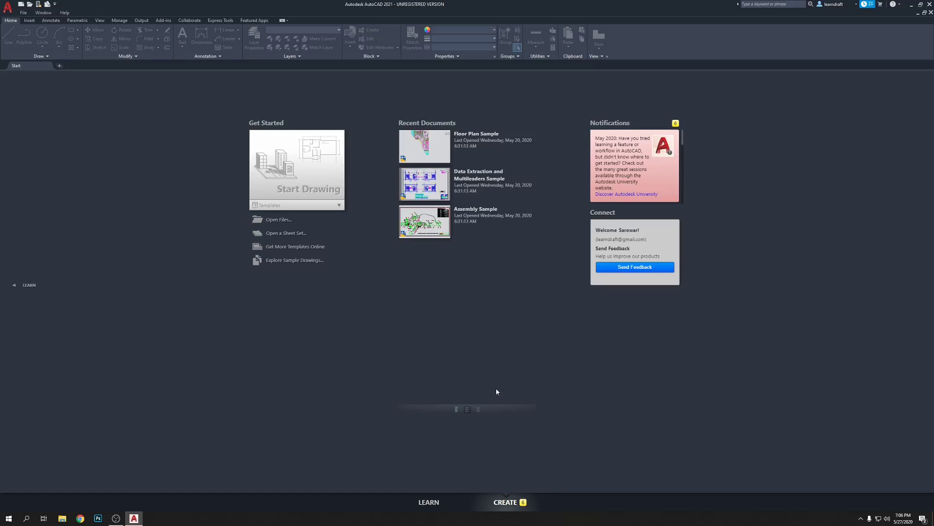
Cycle the recent documents through thumbnail, list and detail views, ending on thumbnails with details.
click(457, 413)
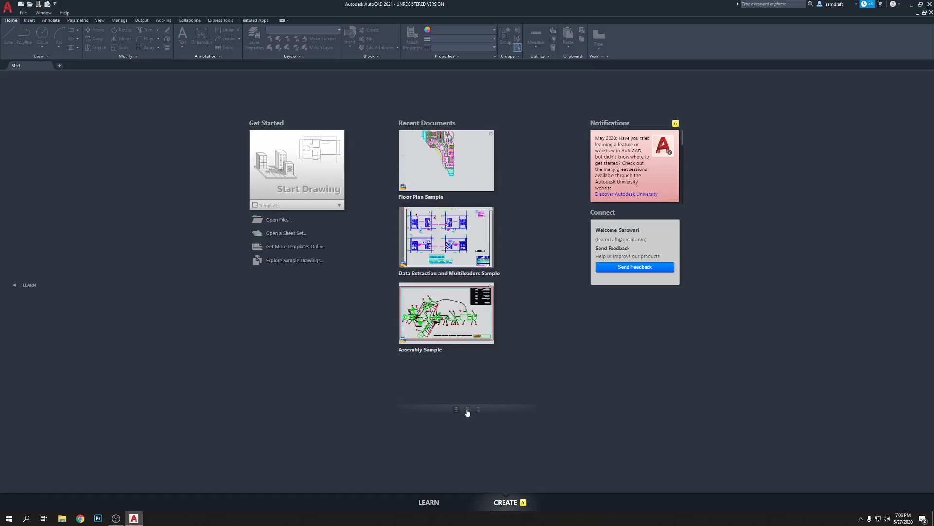
click(467, 411)
click(479, 411)
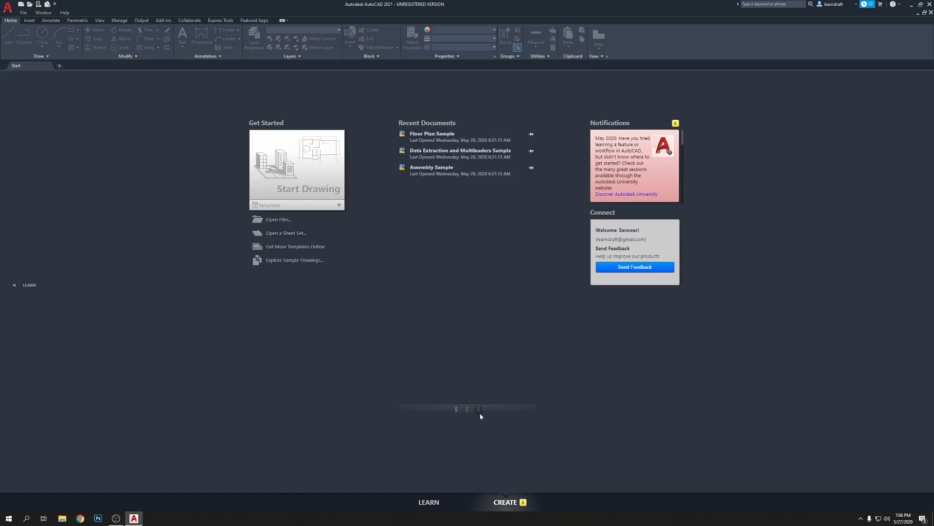
click(467, 411)
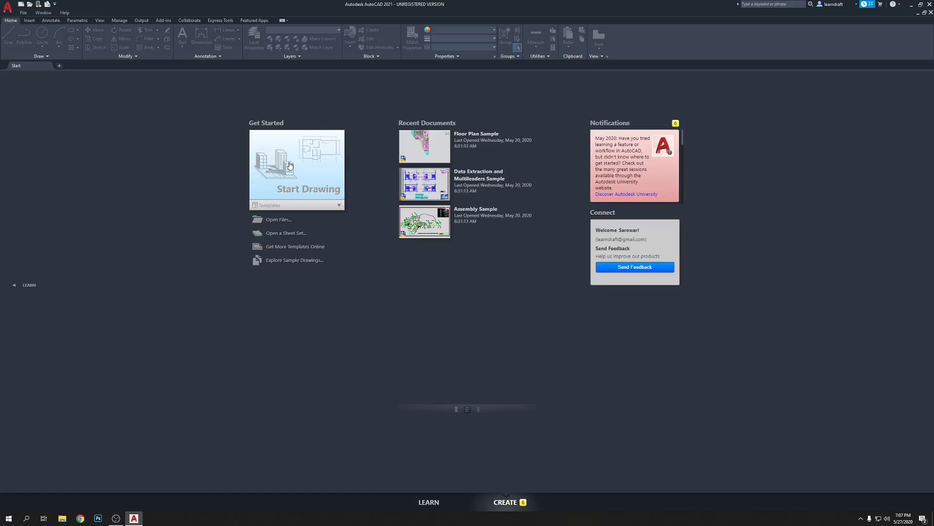
Open and dismiss the File menu, then start a new blank drawing from the Start Drawing card.
click(24, 14)
double_click(24, 13)
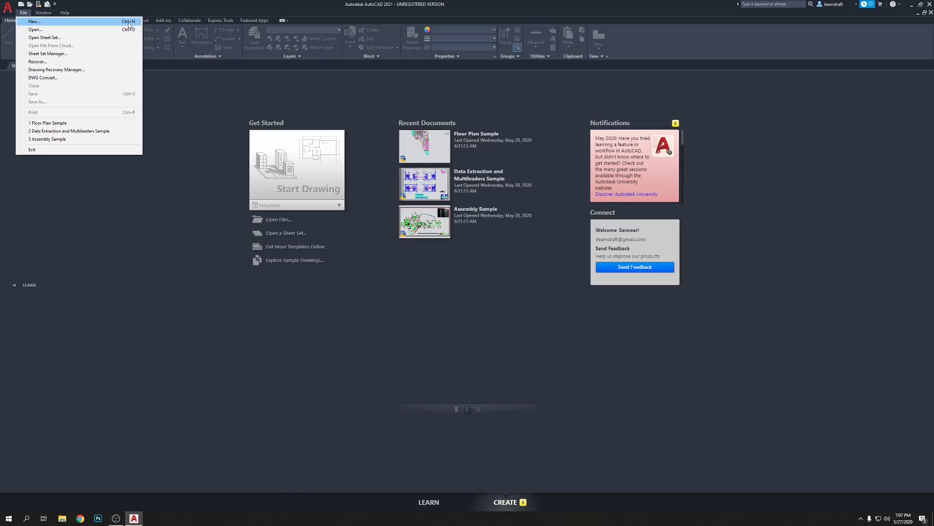
click(165, 157)
click(291, 170)
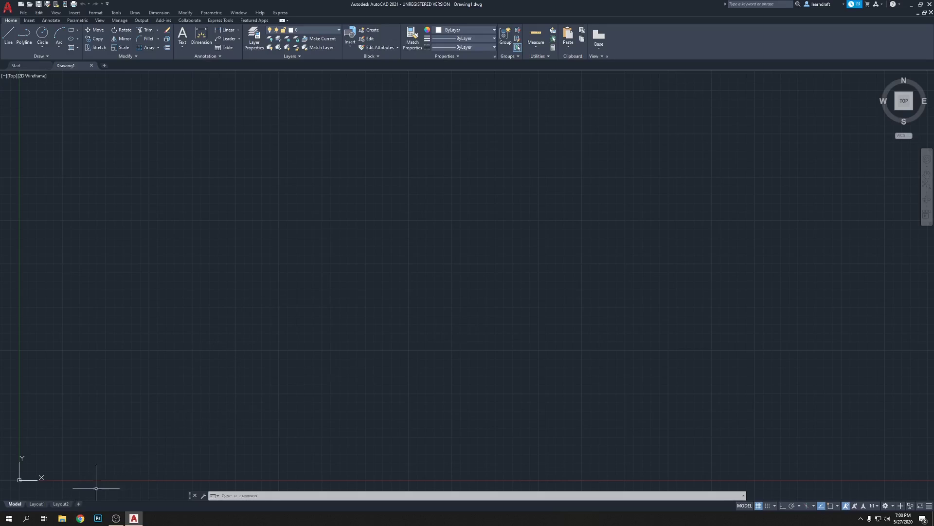
Open a new Chrome window and load isfia.com by typing 'isfia' and accepting the suggestion.
click(80, 518)
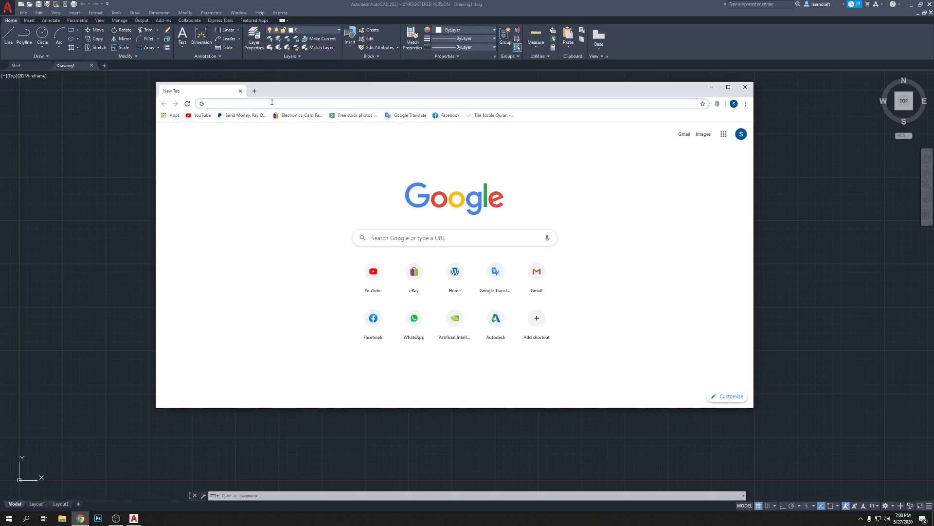
text(isfi)
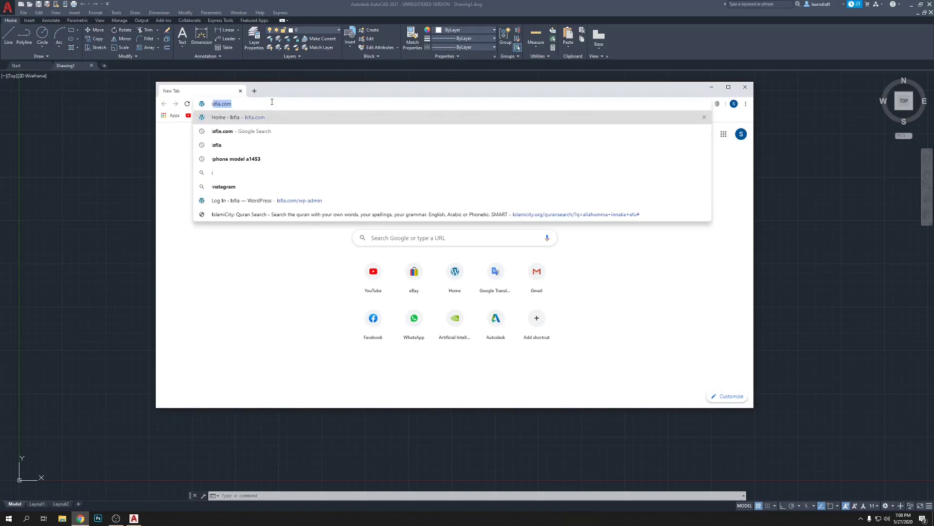
text(a)
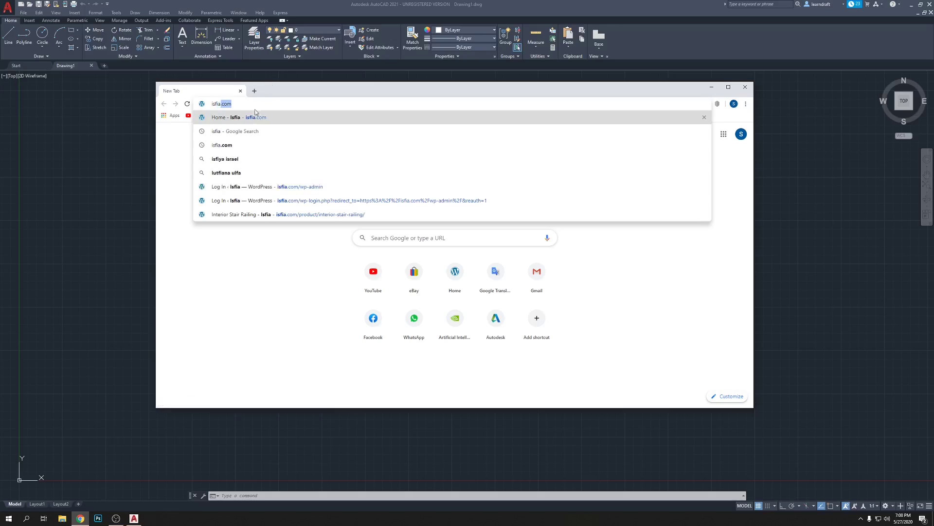
key(Right)
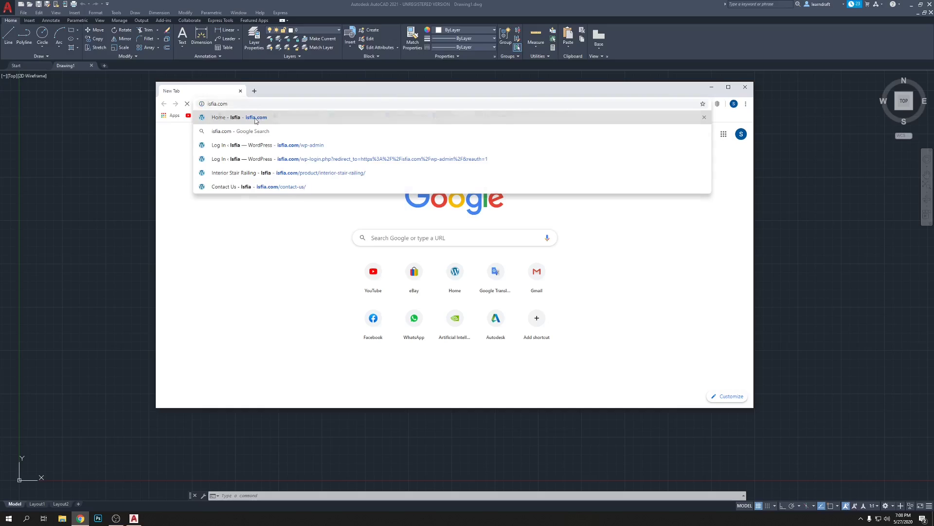
key(Return)
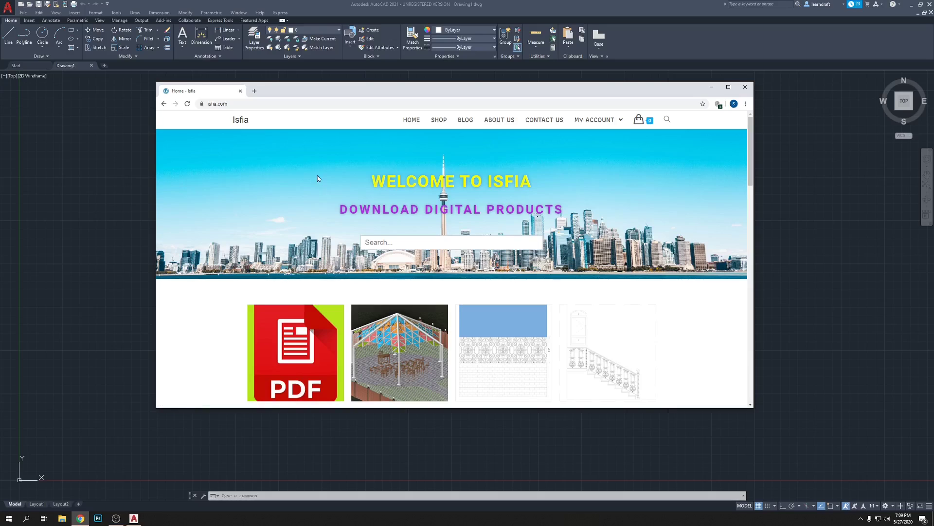
Browse the Isfia home page and search the site for 'CAD'.
scroll(317, 178, down, 2)
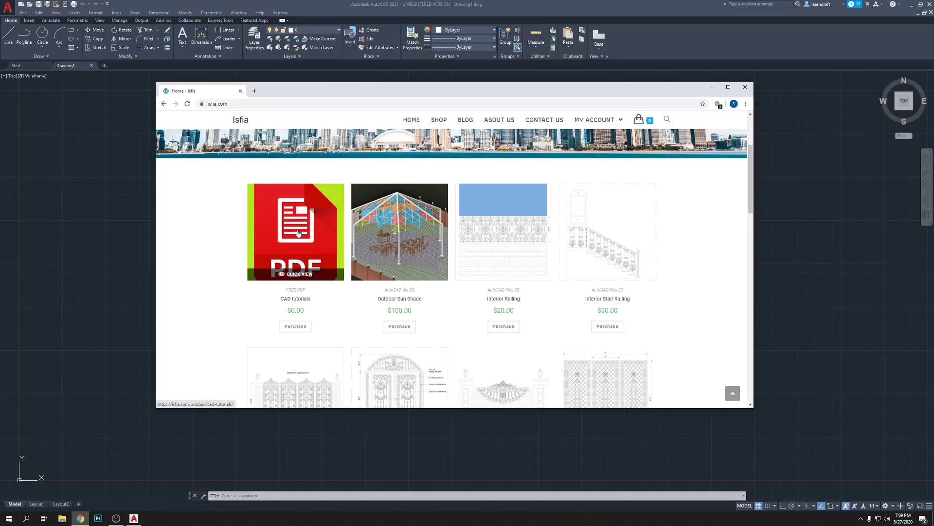
scroll(292, 231, up, 1)
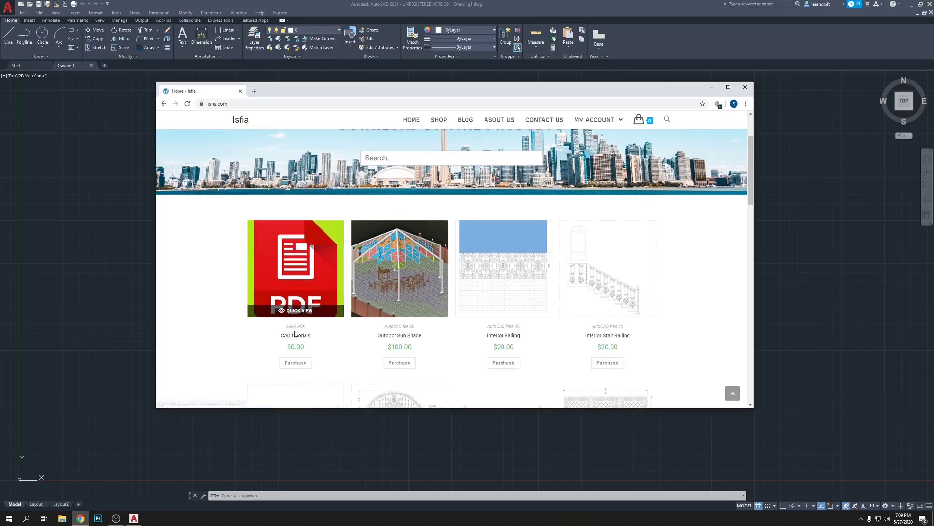
scroll(297, 316, down, 3)
scroll(463, 325, up, 5)
scroll(487, 351, down, 3)
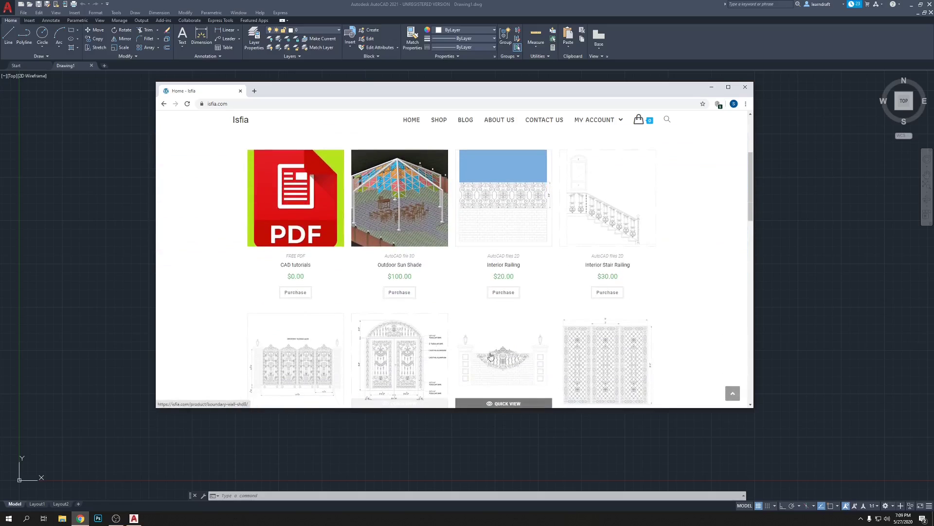
scroll(490, 356, up, 3)
scroll(430, 213, down, 1)
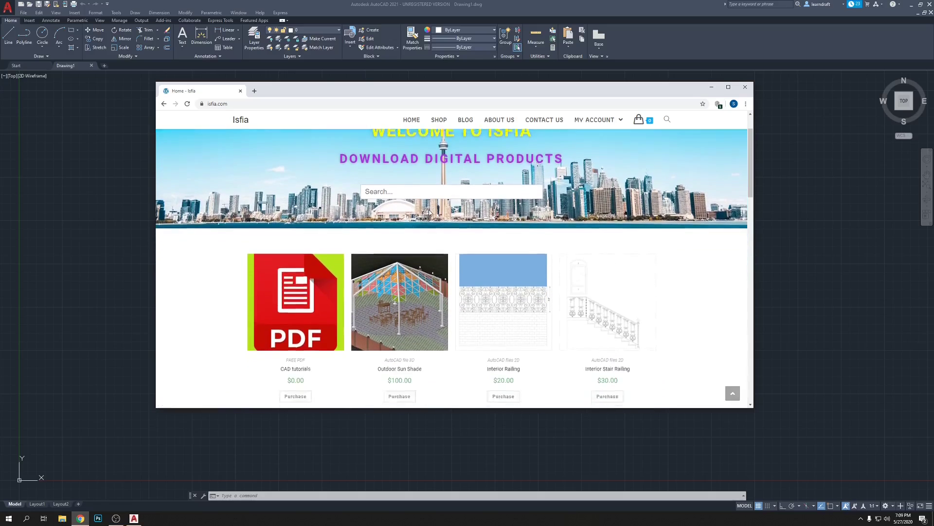
scroll(432, 189, down, 1)
click(427, 169)
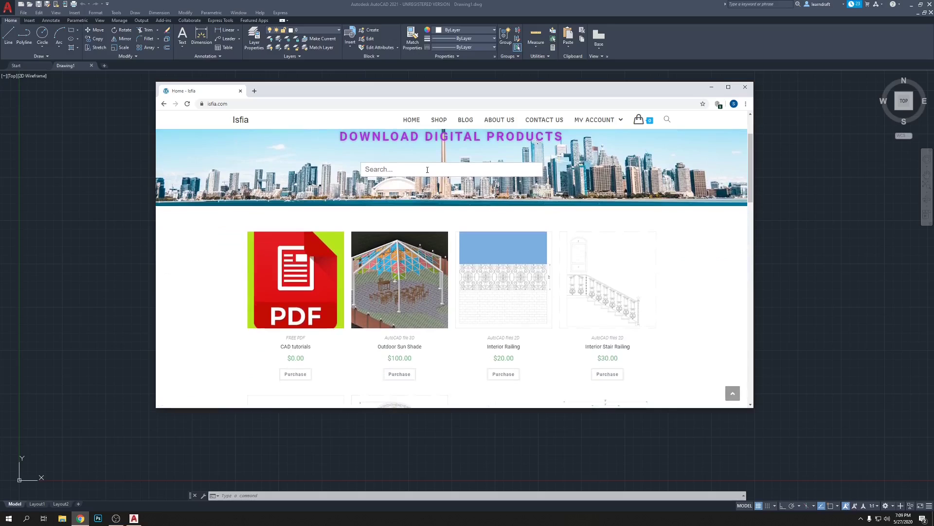
text(CAD)
key(Return)
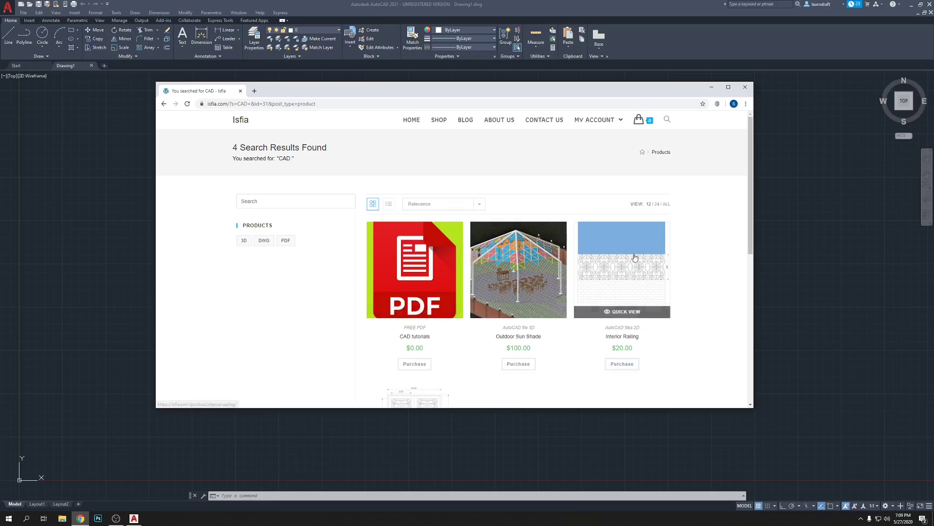
Open the free CAD tutorials product page, priced $0.00, from the search results.
scroll(660, 307, down, 2)
scroll(595, 281, down, 2)
scroll(579, 292, up, 4)
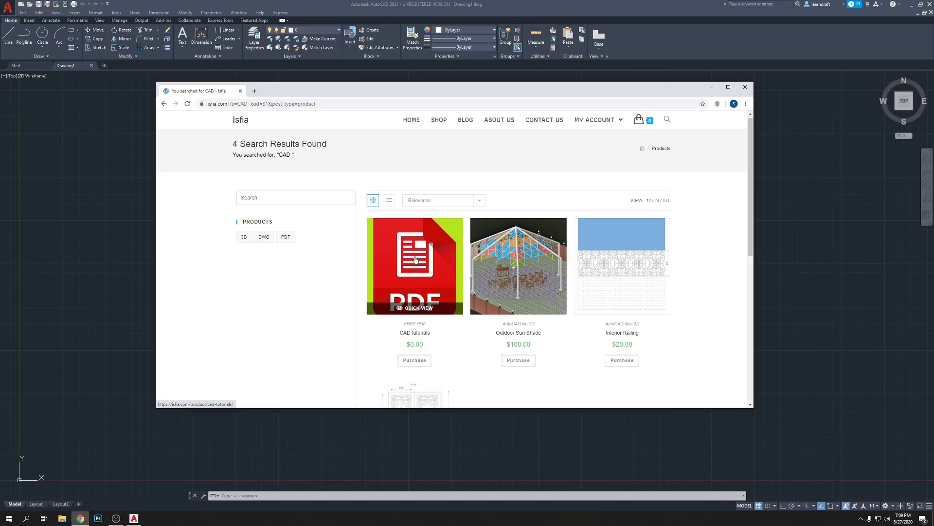
click(416, 259)
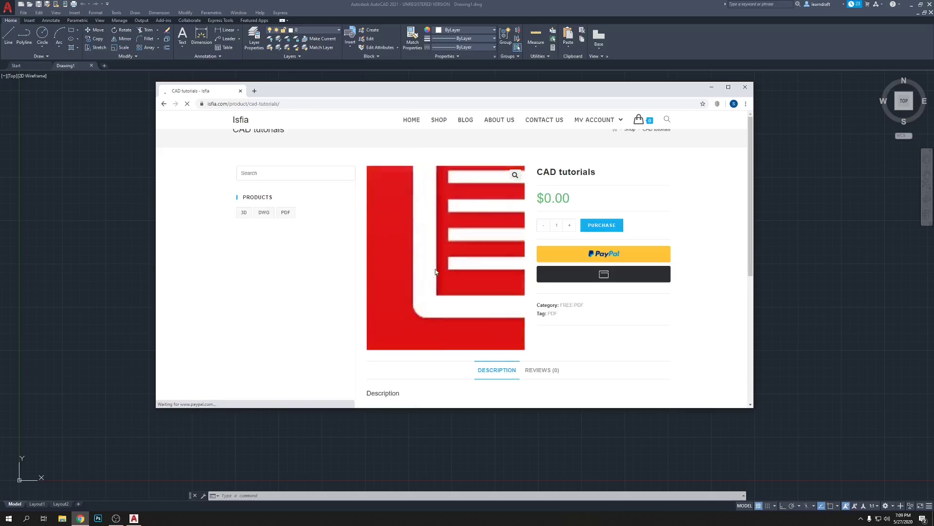
scroll(598, 357, down, 2)
scroll(601, 316, up, 2)
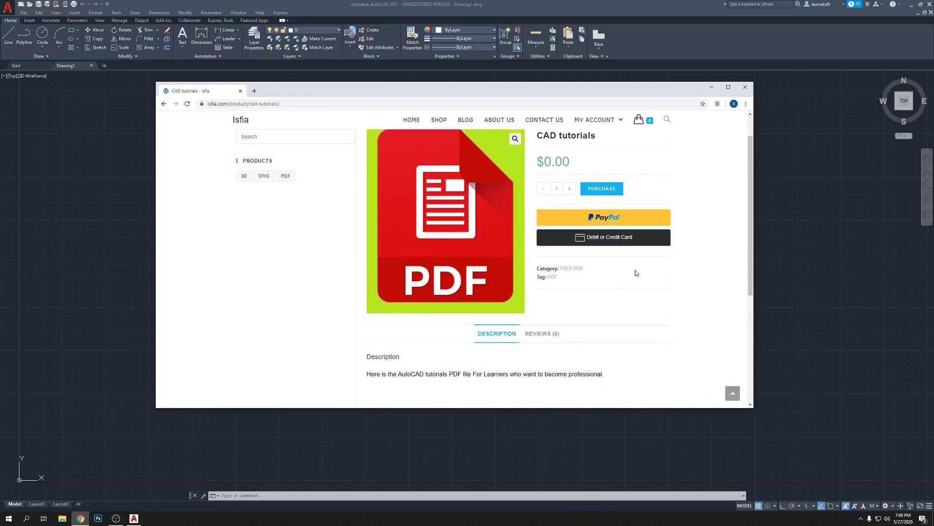
Purchase the free CAD tutorials and enter the buyer's first and last name at checkout.
click(607, 226)
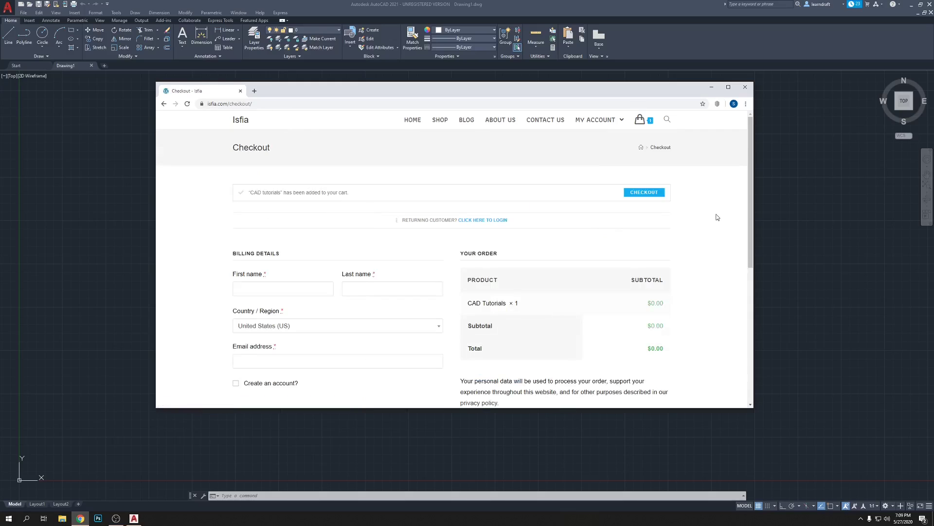
scroll(698, 260, down, 2)
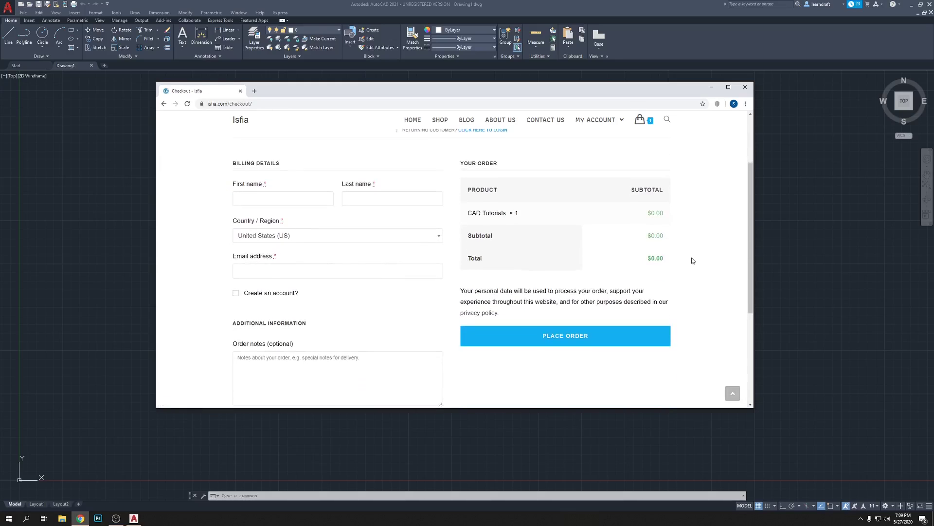
scroll(373, 215, up, 1)
click(266, 235)
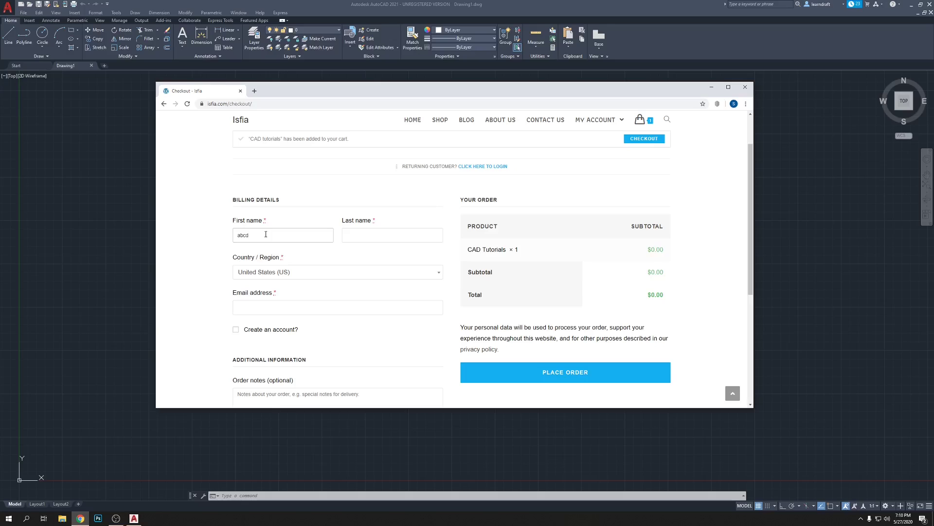
click(366, 237)
text(abcd)
Fill in the buyer's e-mail address and place the order.
click(285, 307)
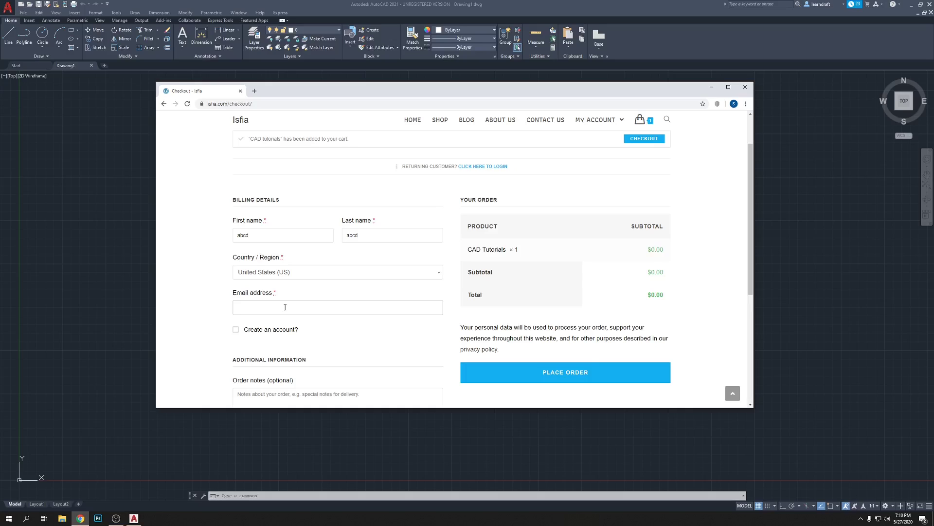
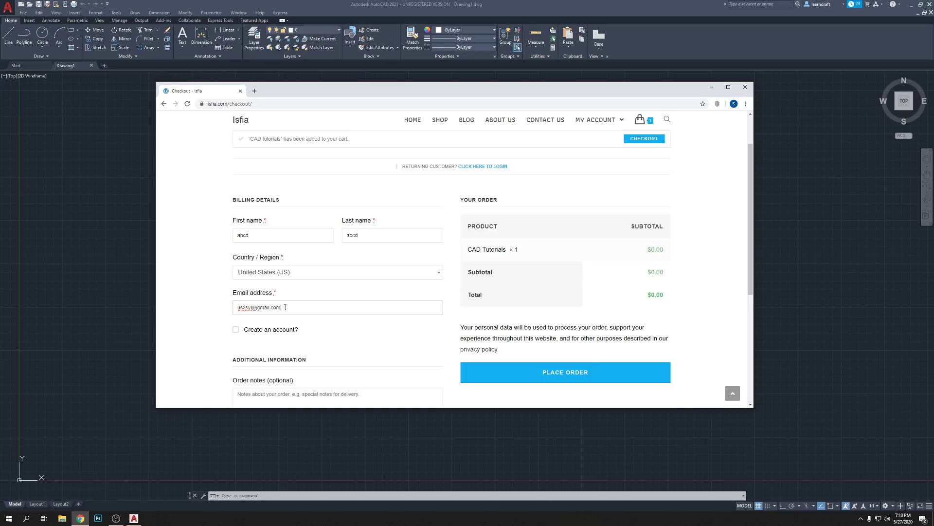
scroll(191, 319, down, 2)
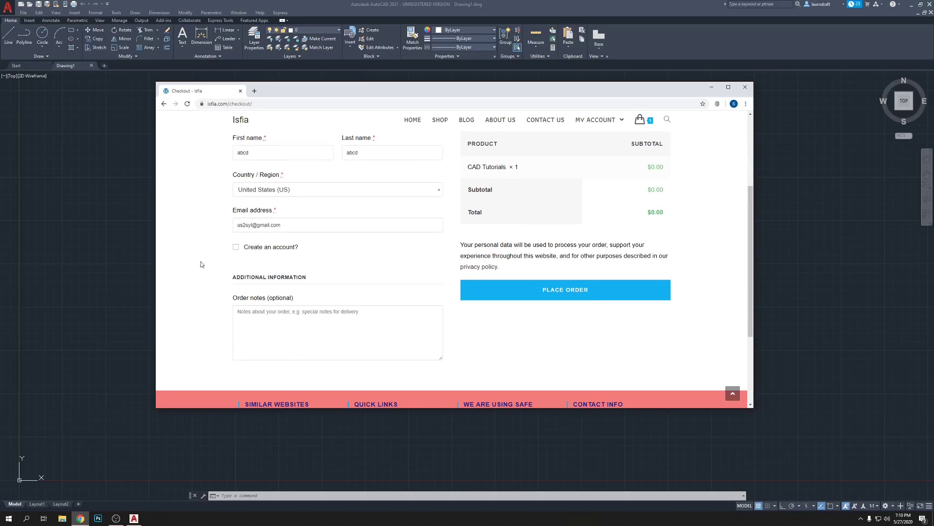
scroll(528, 341, up, 1)
click(563, 327)
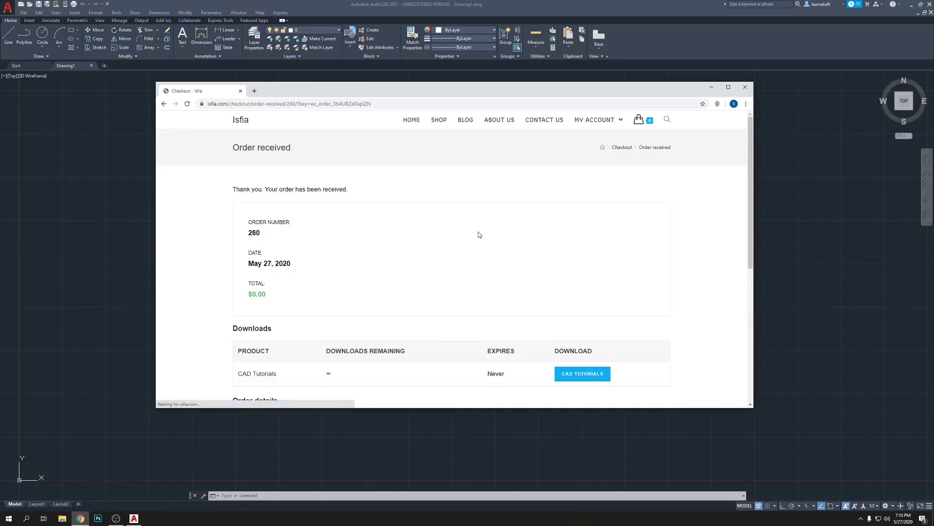
Download the CAD Tutorials PDF and show it in the Downloads folder.
scroll(472, 229, down, 2)
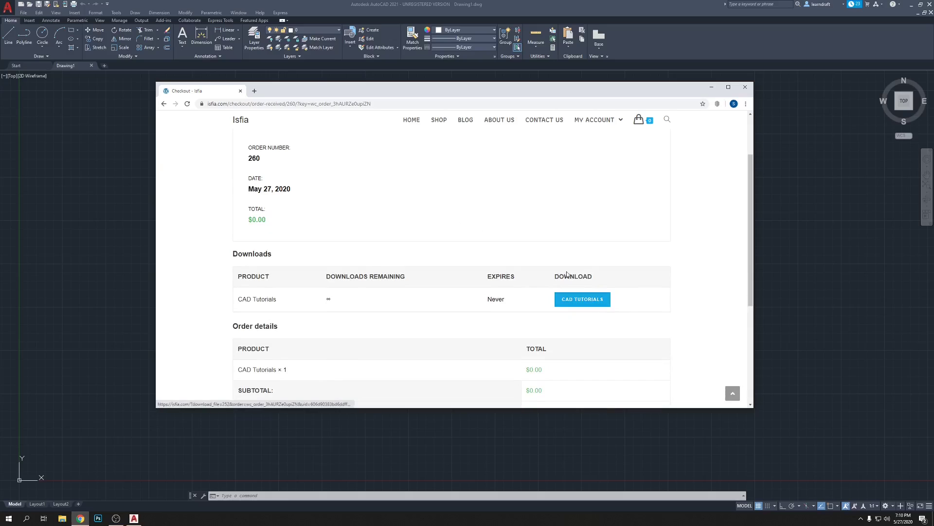
click(586, 302)
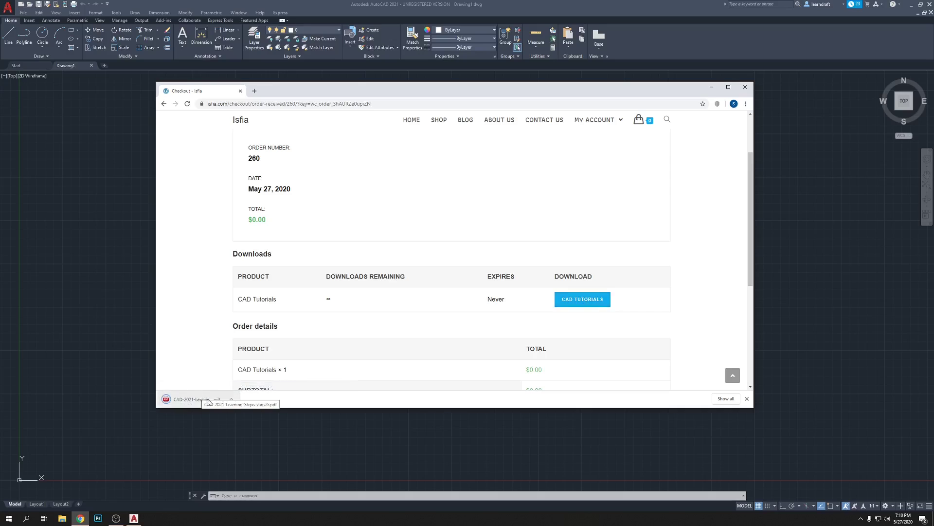
click(231, 399)
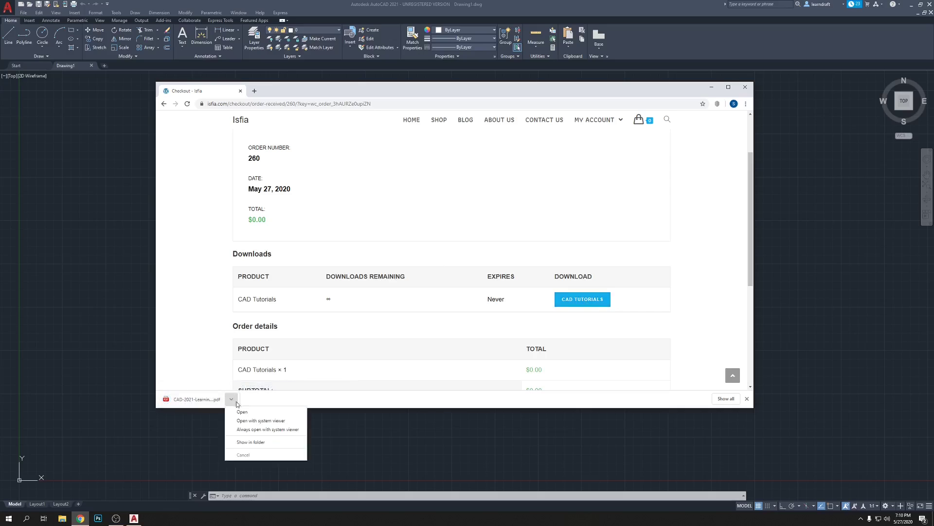
click(251, 443)
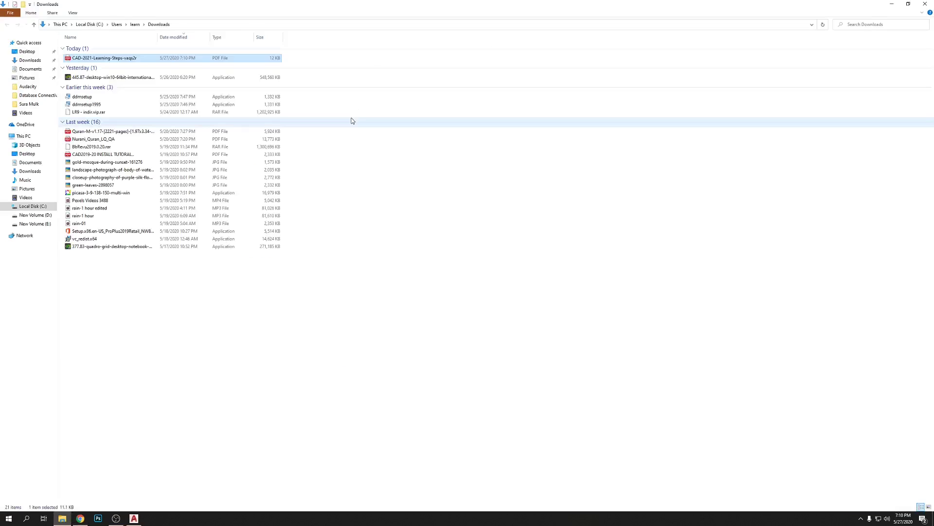
Open the CAD-2021-Learning-Steps PDF in Edge, maximize it and scroll through it.
double_click(108, 59)
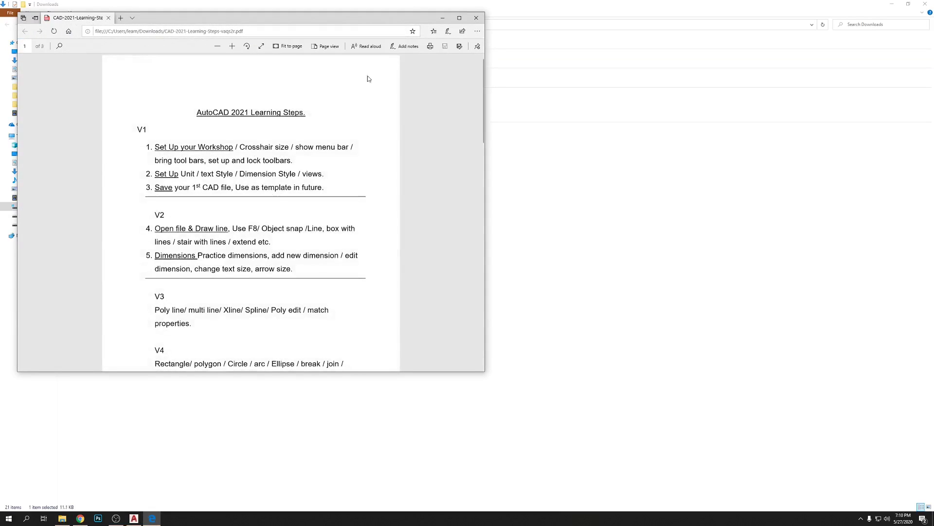
click(459, 18)
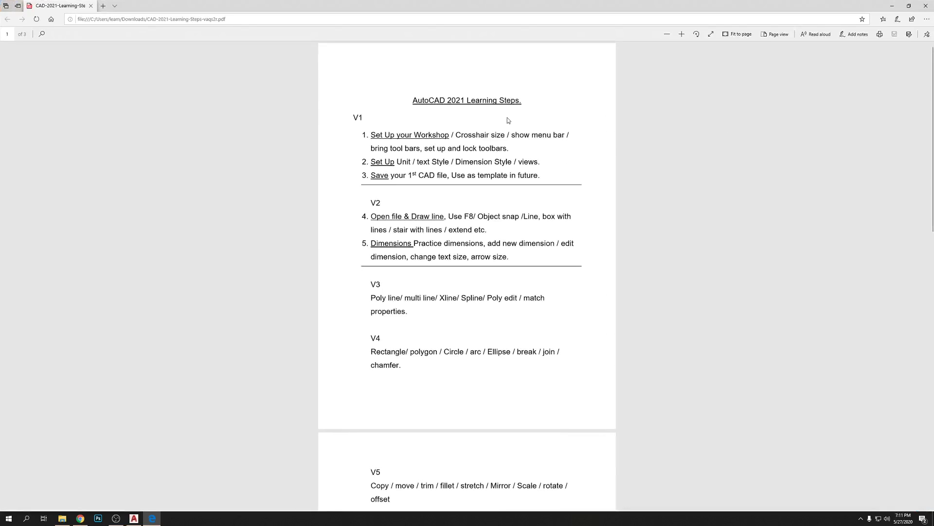
scroll(425, 223, down, 10)
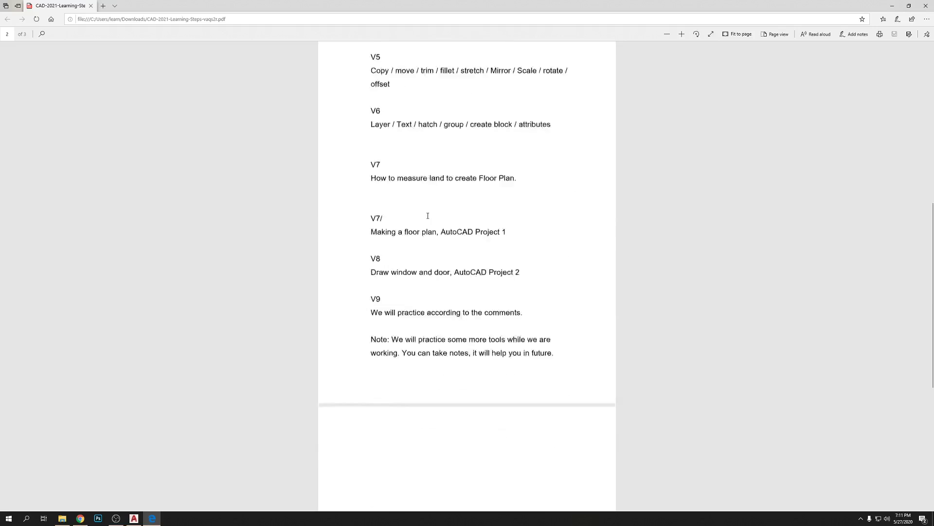
scroll(426, 220, up, 10)
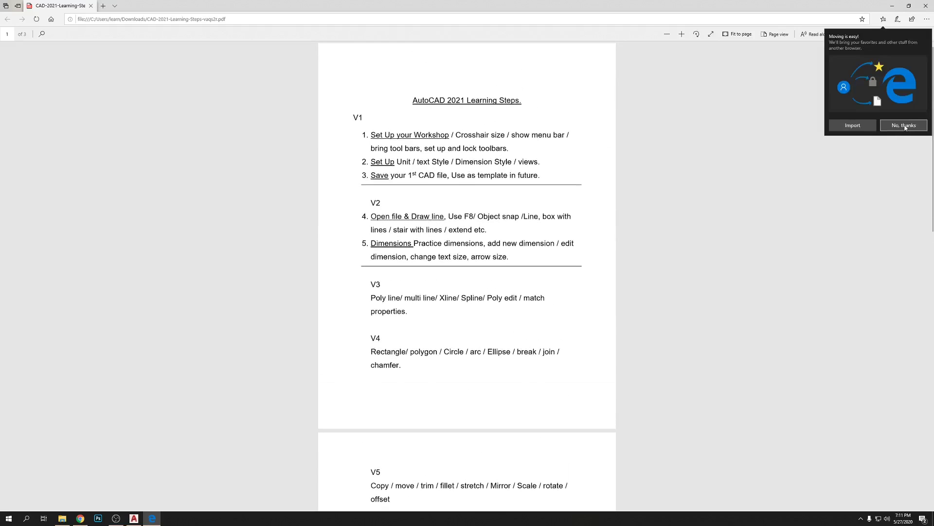
Dismiss the browser import offer and highlight, then clear, the first step's text.
click(904, 125)
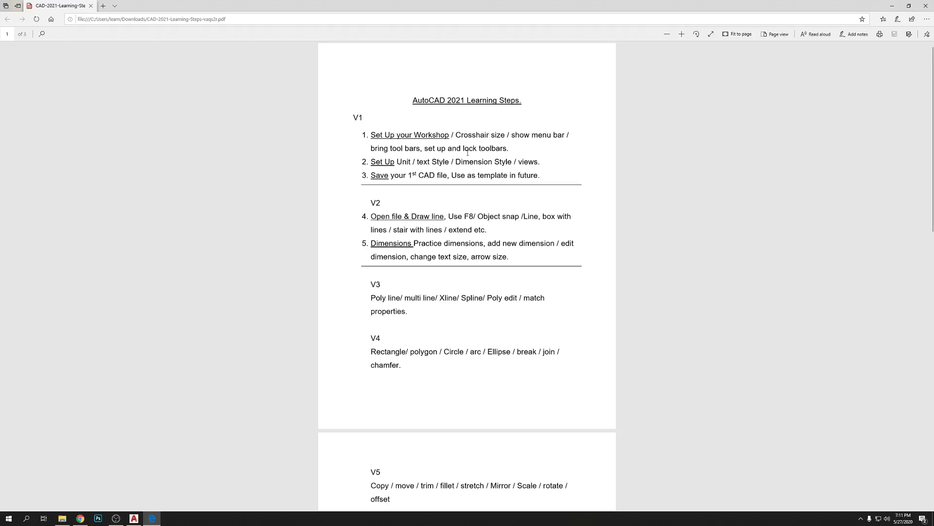
drag(372, 138, 506, 153)
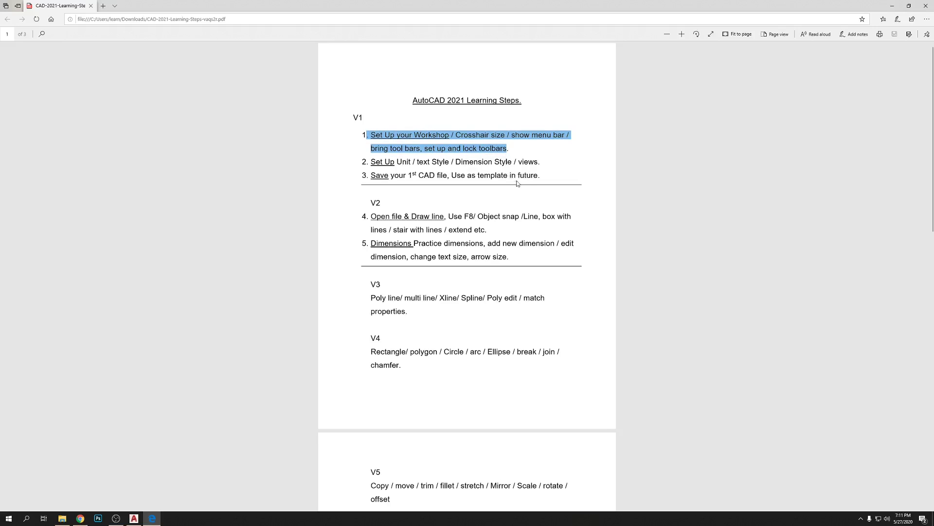
click(676, 157)
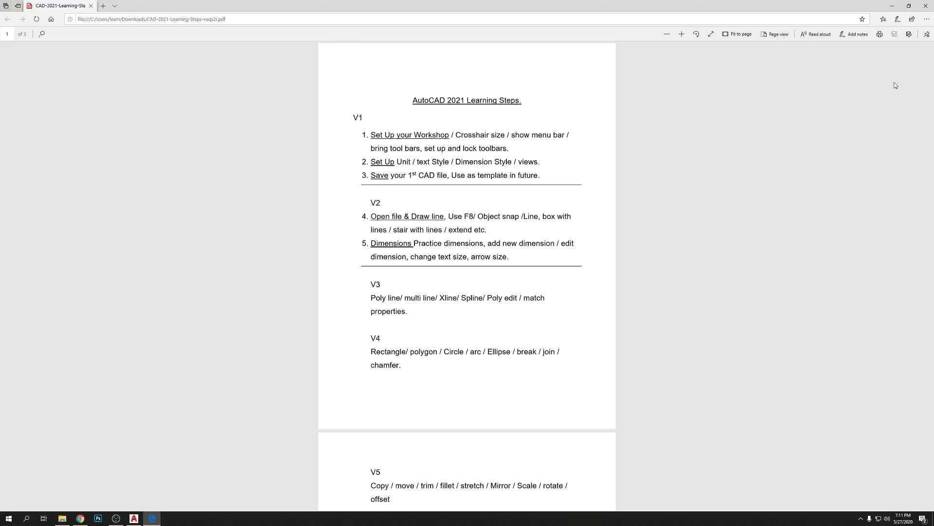
Close the PDF viewer and File Explorer, then return to the Isfia home page.
click(926, 6)
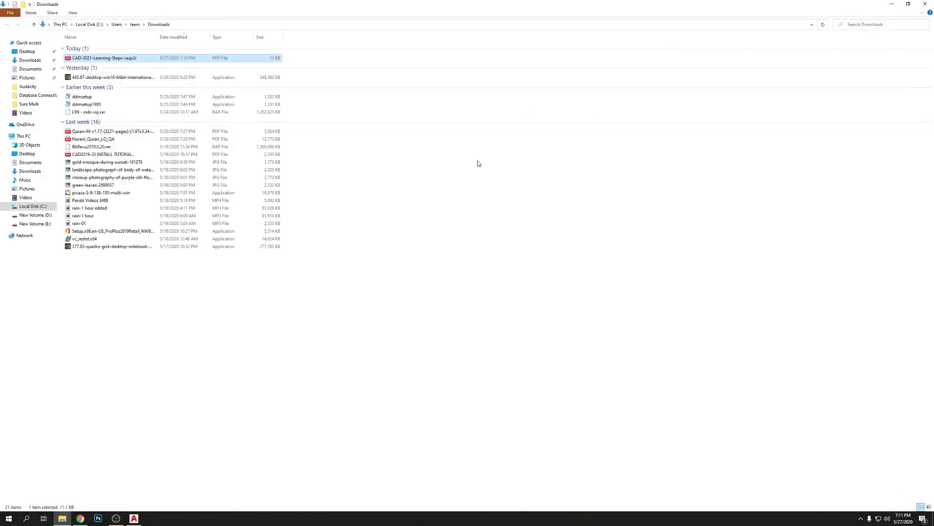
click(925, 4)
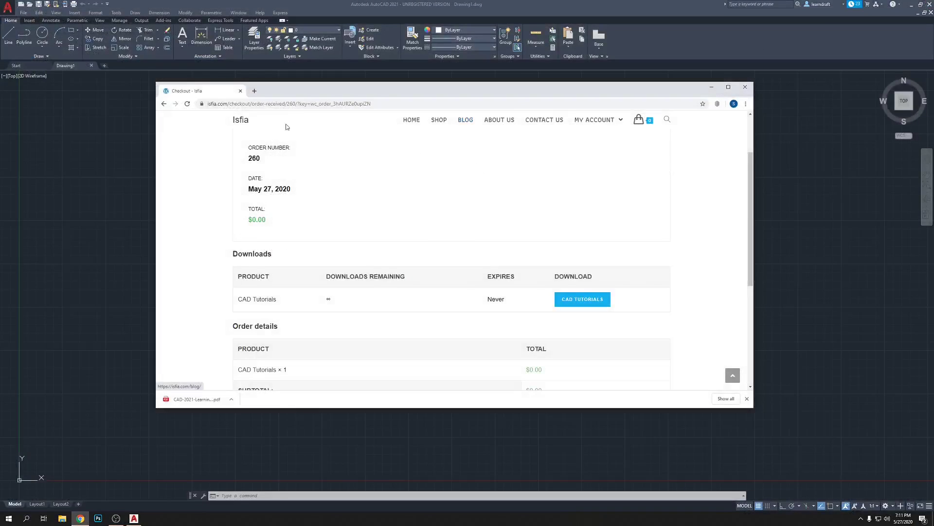
scroll(286, 127, up, 2)
click(239, 122)
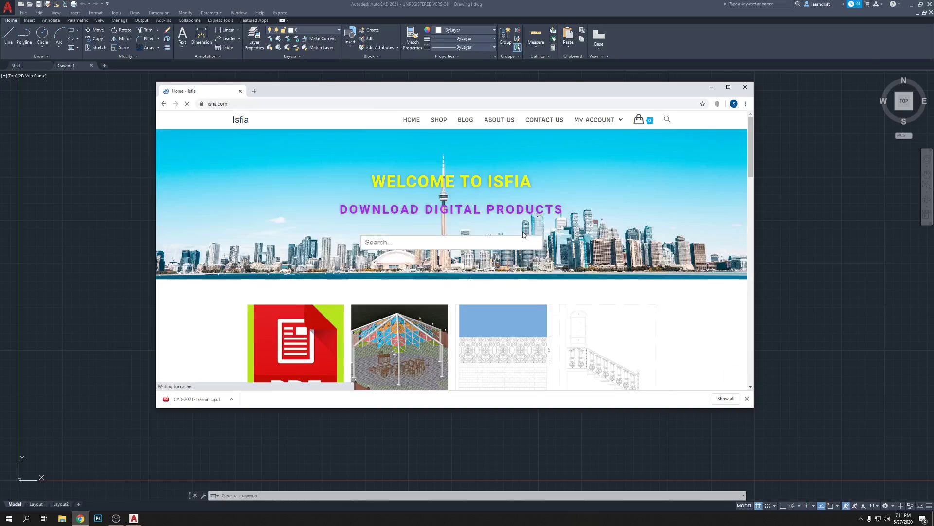
Scroll through the Isfia home page and close the Chrome window.
scroll(604, 229, down, 5)
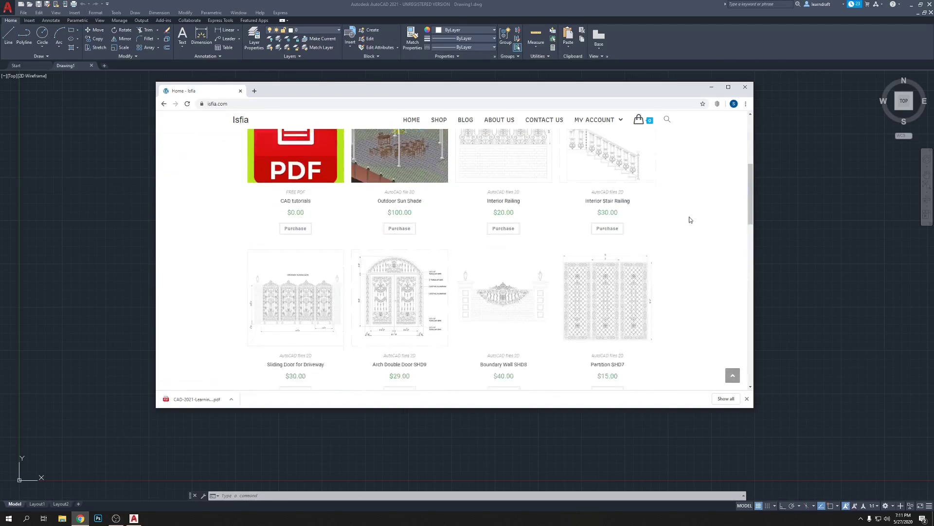
scroll(689, 220, down, 10)
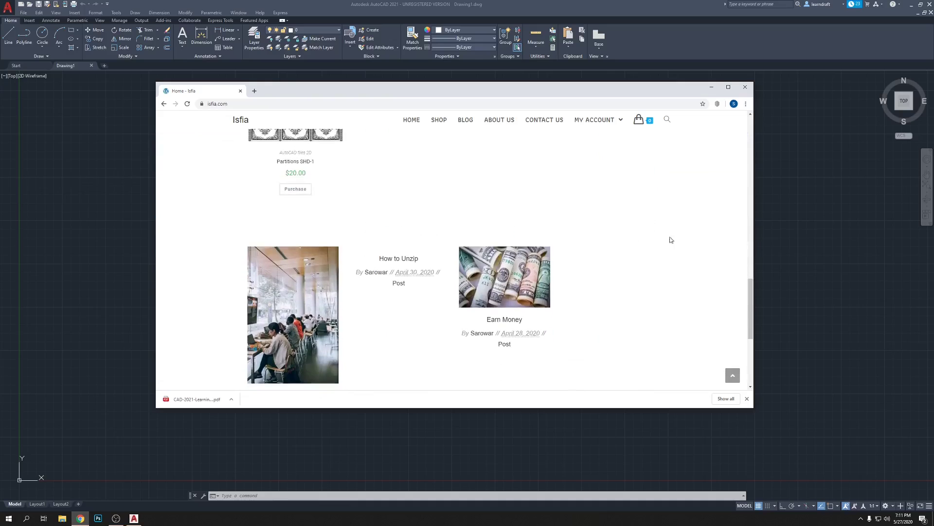
scroll(686, 230, down, 4)
scroll(663, 238, up, 5)
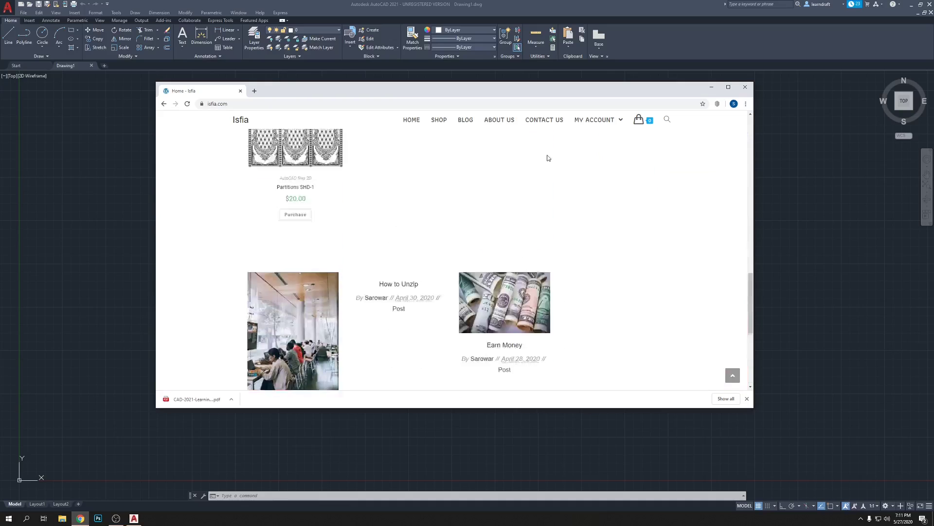
scroll(546, 153, up, 15)
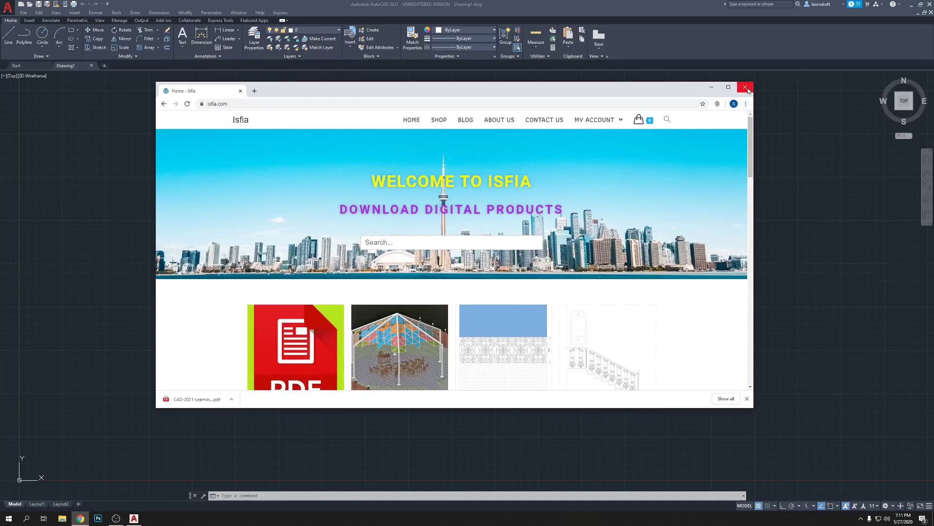
click(746, 87)
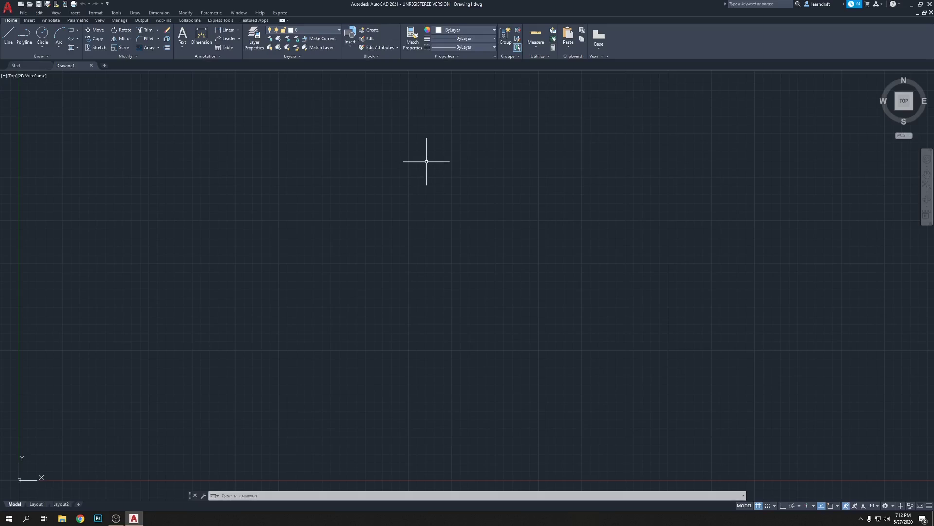
Toggle the grid with F7 off, on and off again, leaving it off.
key(F7)
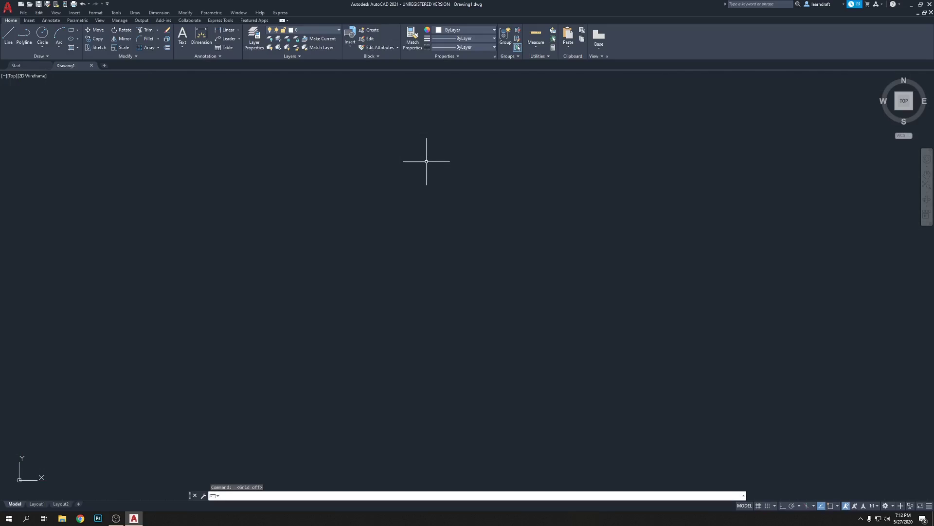
key(F7)
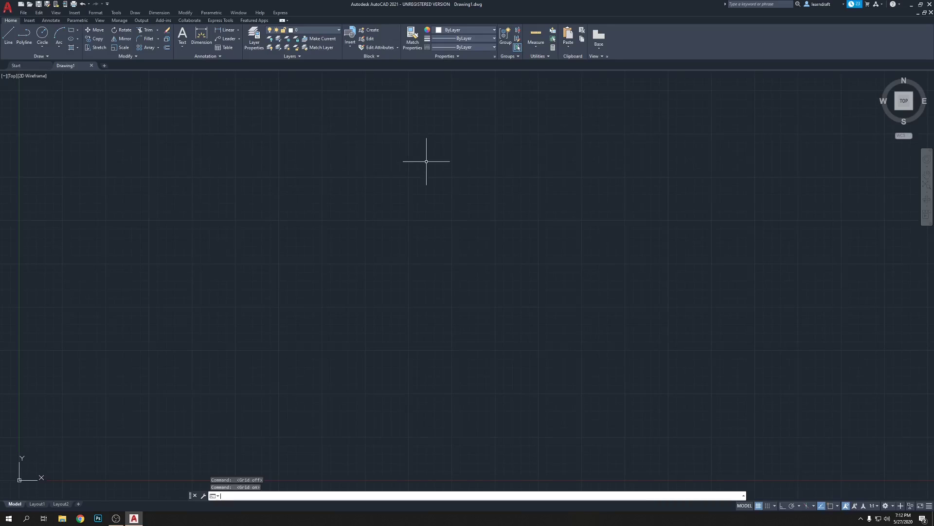
key(F7)
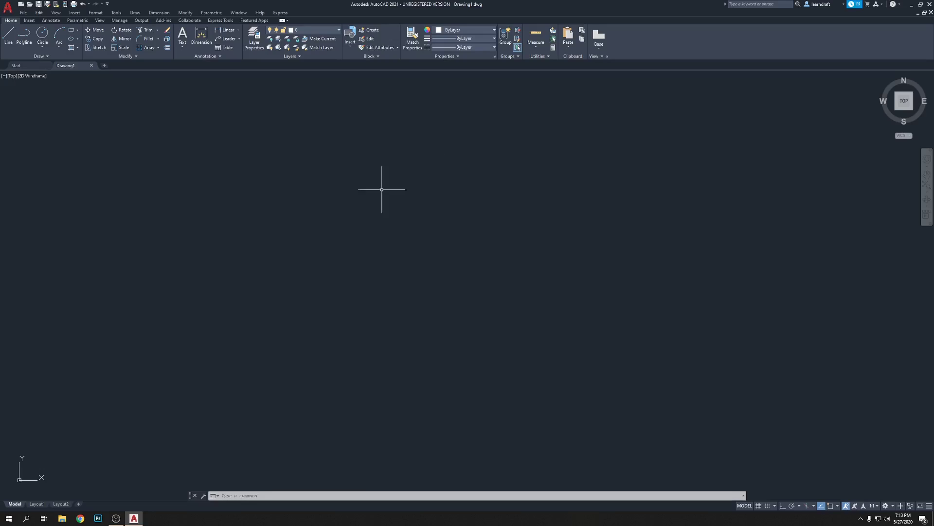
Zoom and pan until the UCS origin icon sits near the centre of the drawing area.
scroll(233, 371, down, 3)
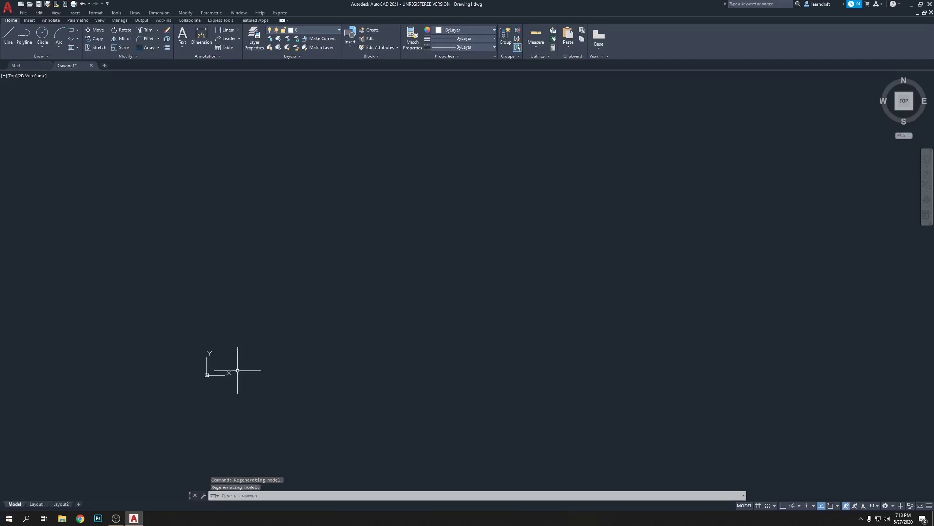
middle_drag(256, 302, 470, 219)
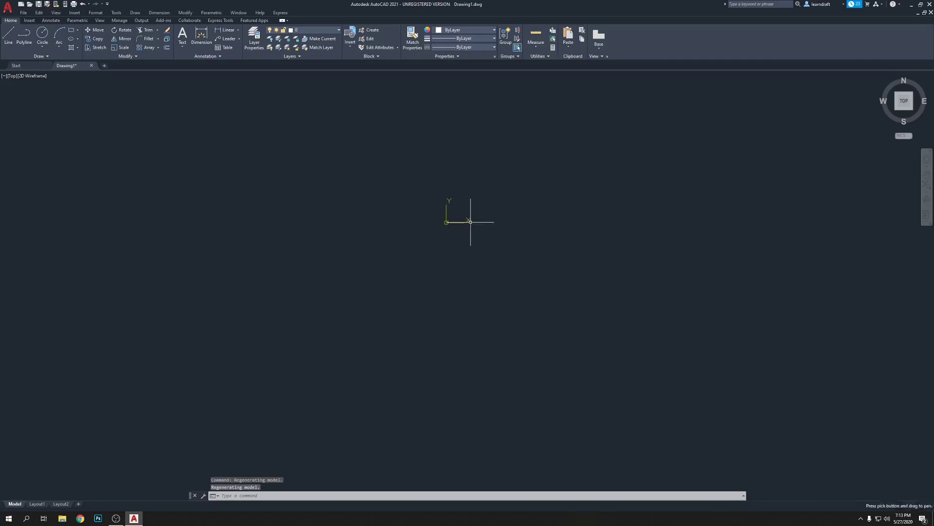
scroll(504, 233, up, 3)
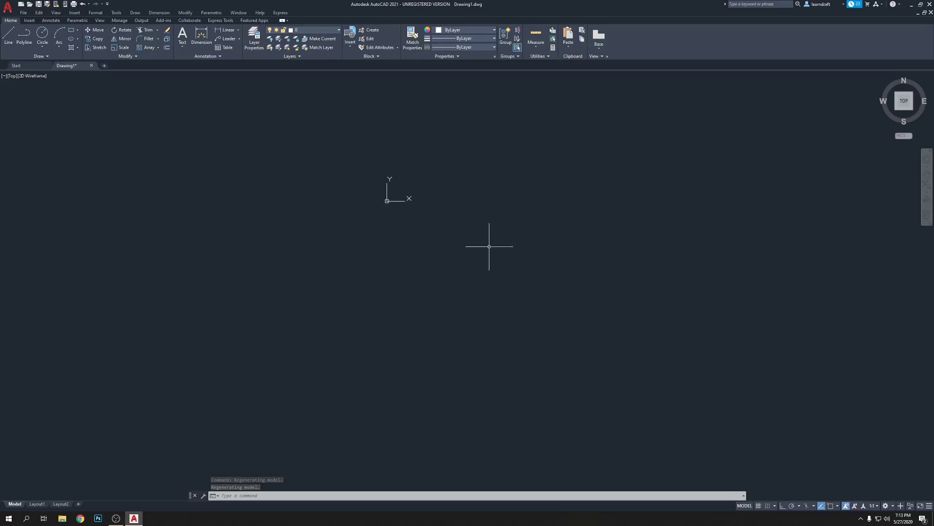
middle_drag(390, 141, 472, 223)
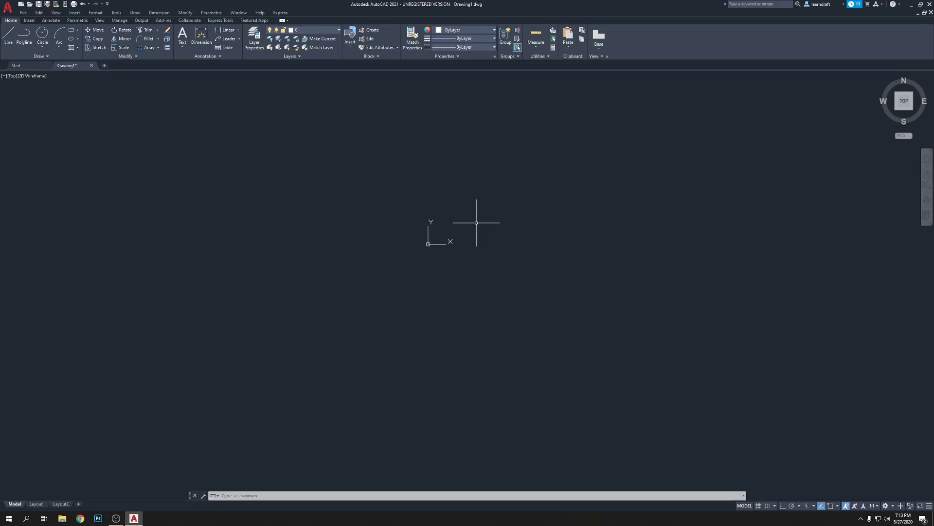
text(UCSICON)
key(Return)
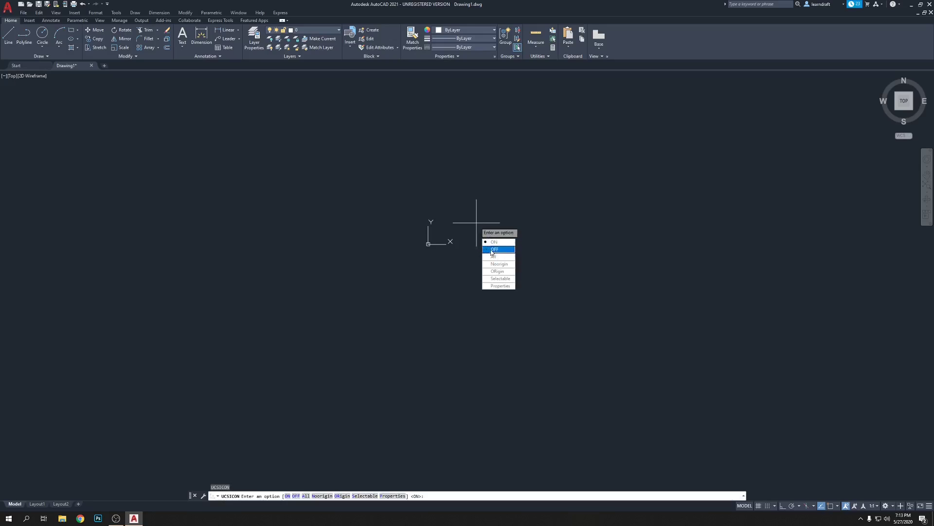
text(off)
key(Return)
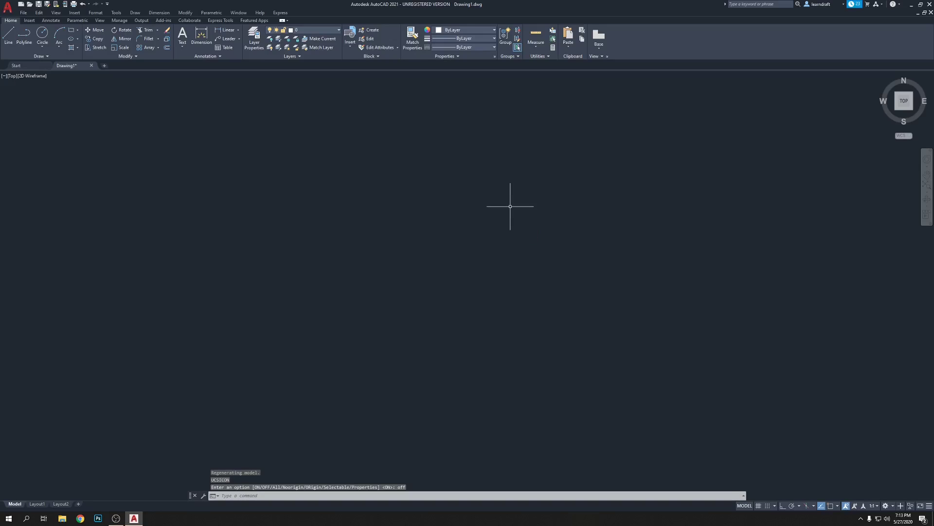
text(UCS)
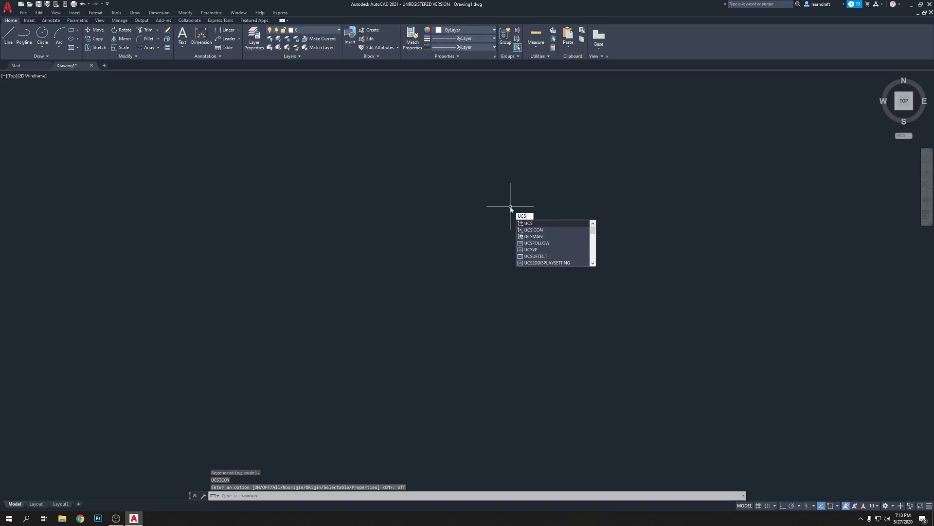
text(ICON)
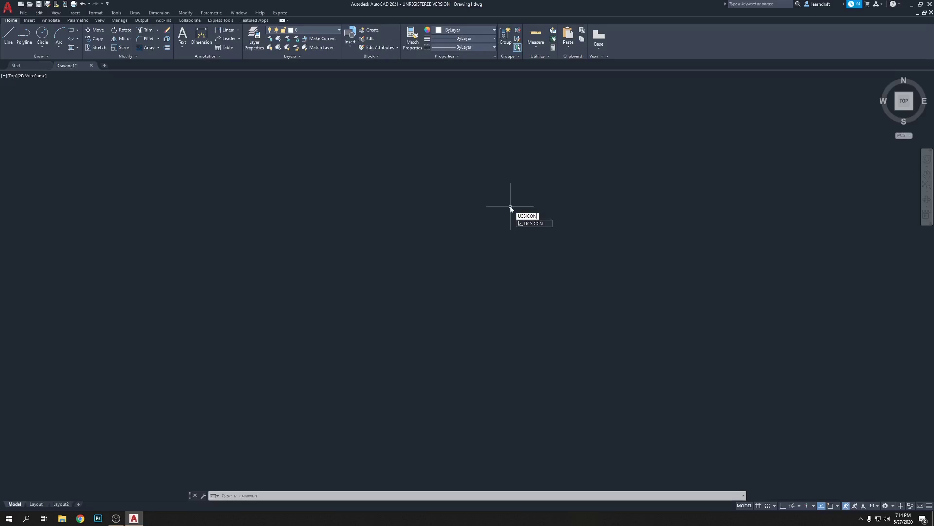
text(on)
key(BackSpace)
key(BackSpace)
key(Return)
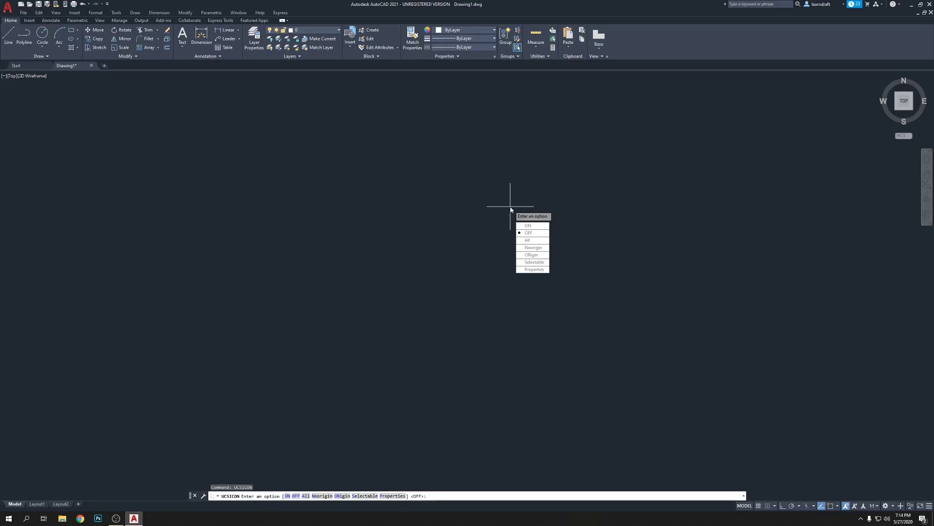
text(on)
key(Return)
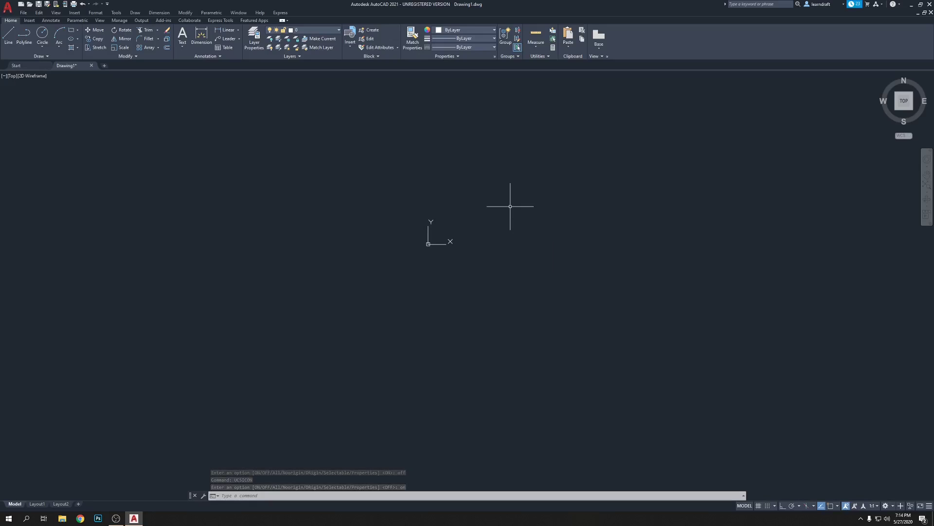
Undo the UCS icon display with Ctrl+Z, leaving the blank model space.
key(ctrl+z)
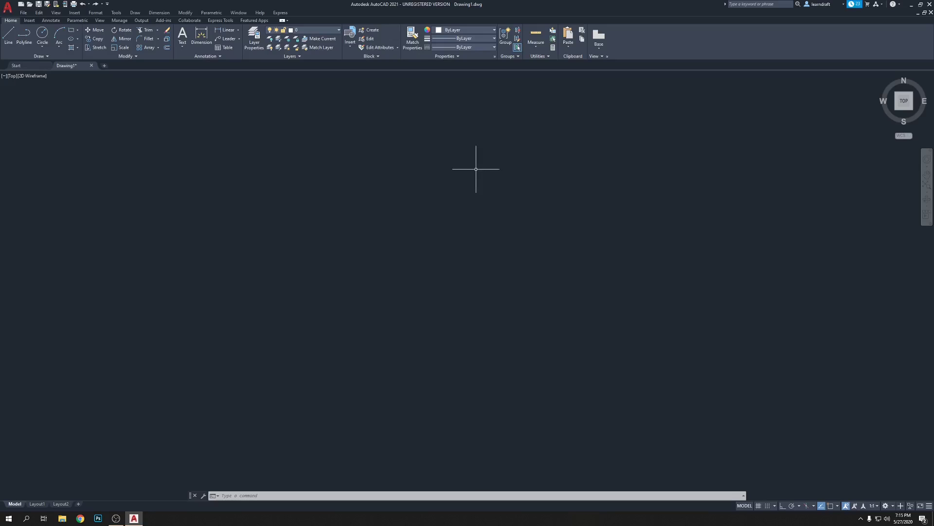
Set the crosshair size to 100 in the Display options so it spans the drawing area.
right_click(477, 170)
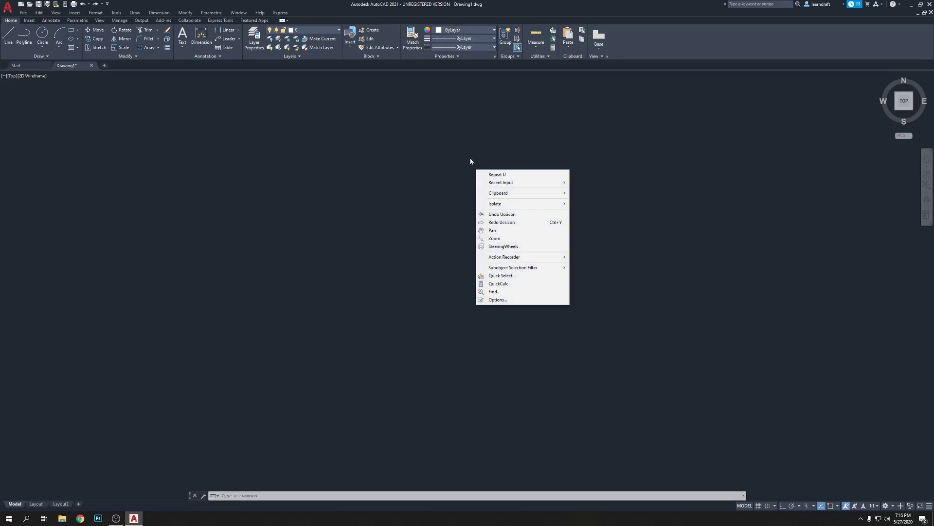
right_click(470, 158)
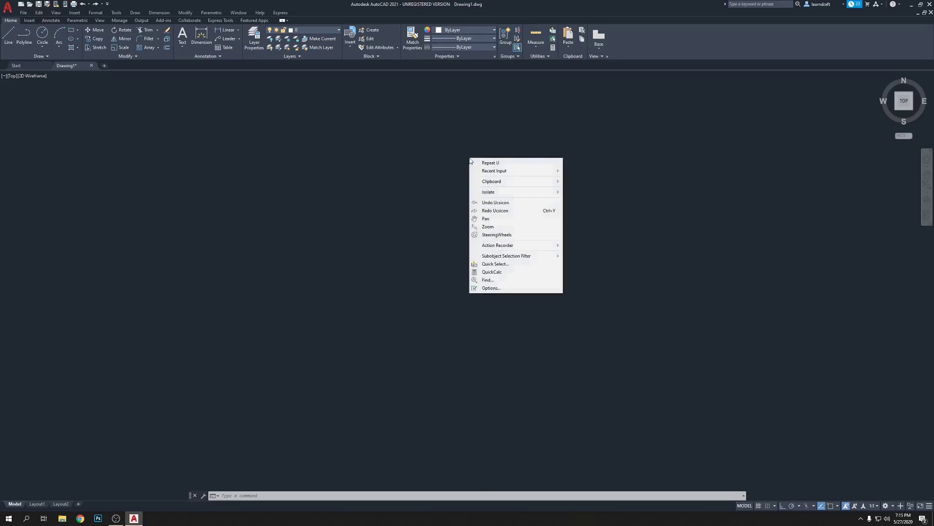
click(490, 288)
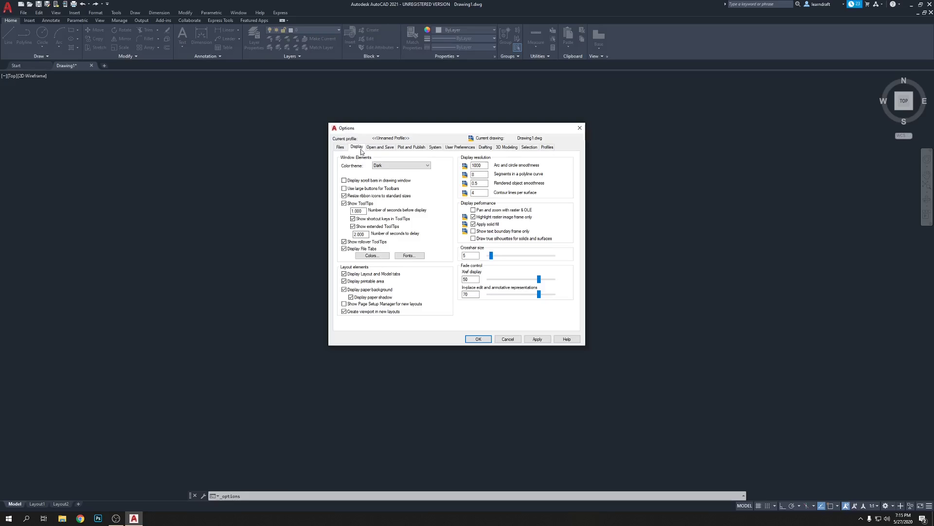
click(340, 148)
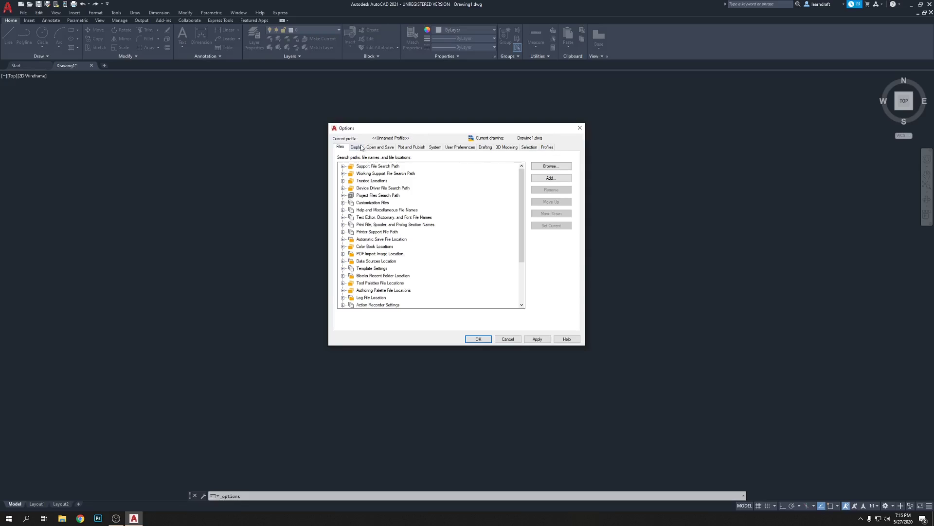
click(358, 147)
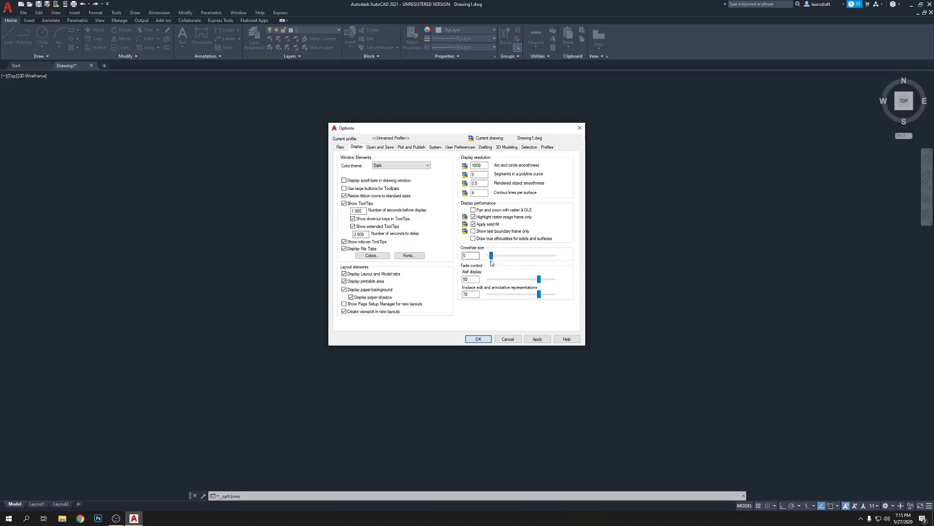
drag(540, 264, 491, 260)
double_click(466, 255)
text(100)
key(Return)
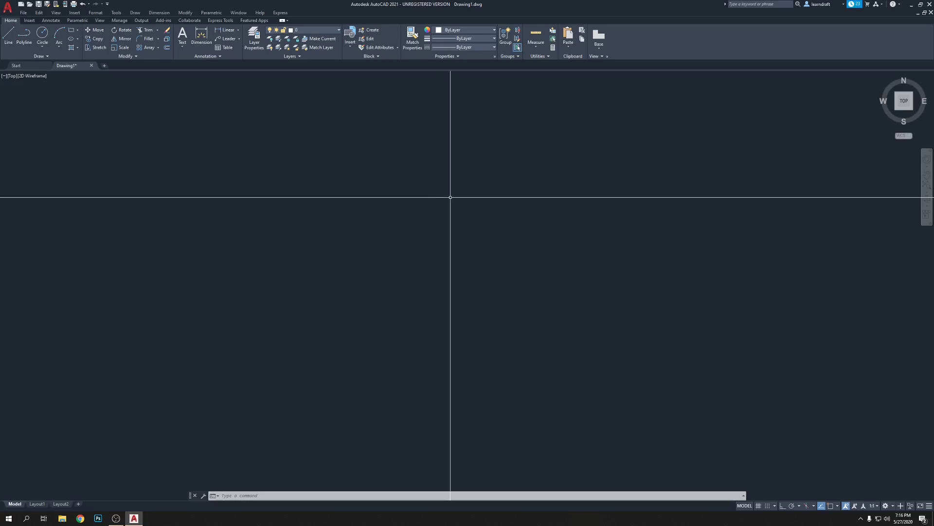
Run the OPTIONS command and close the Options dialog without changes.
right_click(450, 197)
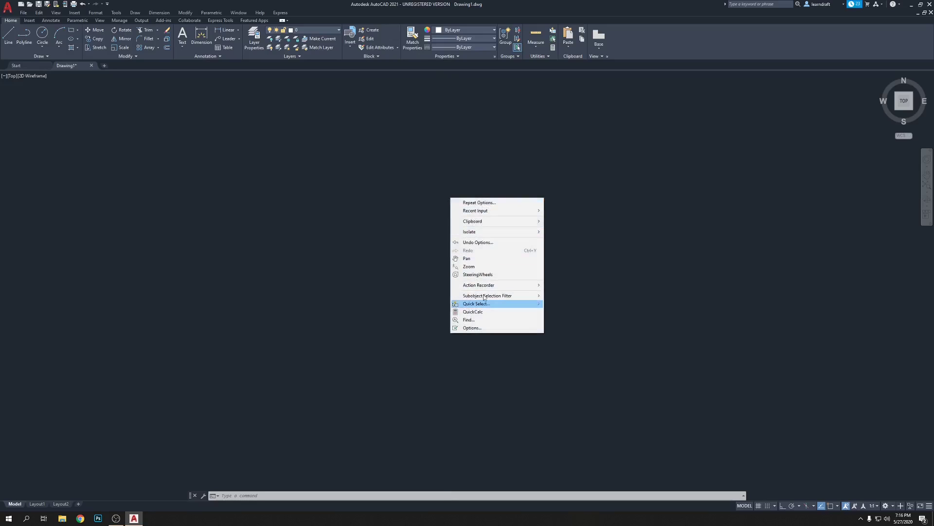
click(465, 168)
click(461, 213)
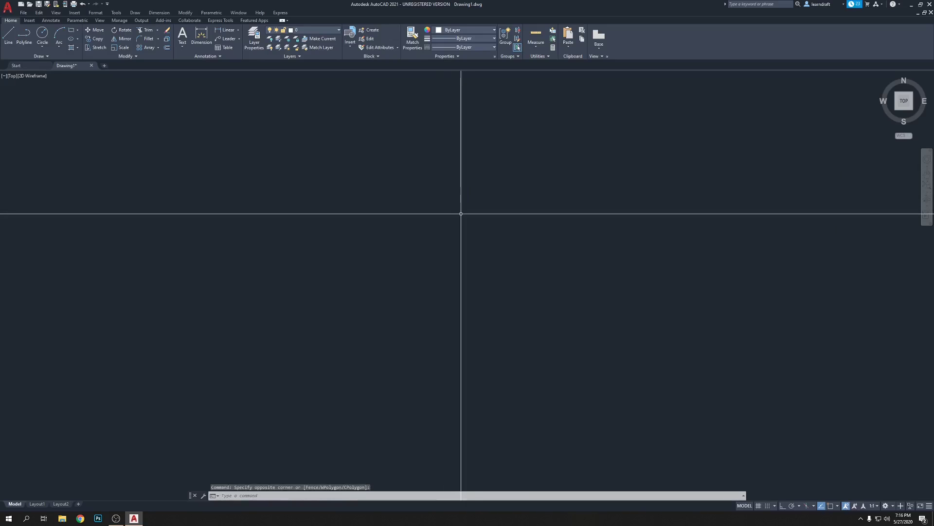
text(options)
key(Return)
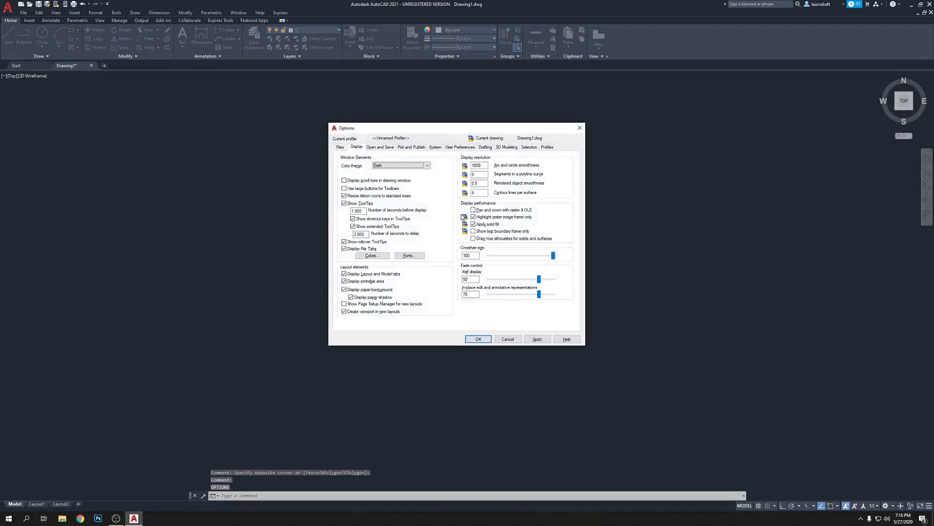
click(580, 128)
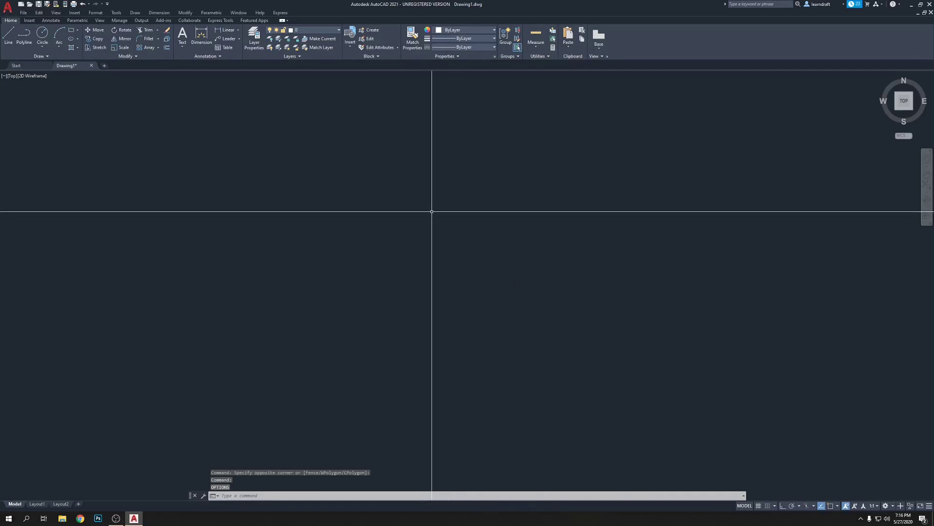
Enlarge the pickbox size in the Selection options and accept the settings.
right_click(431, 211)
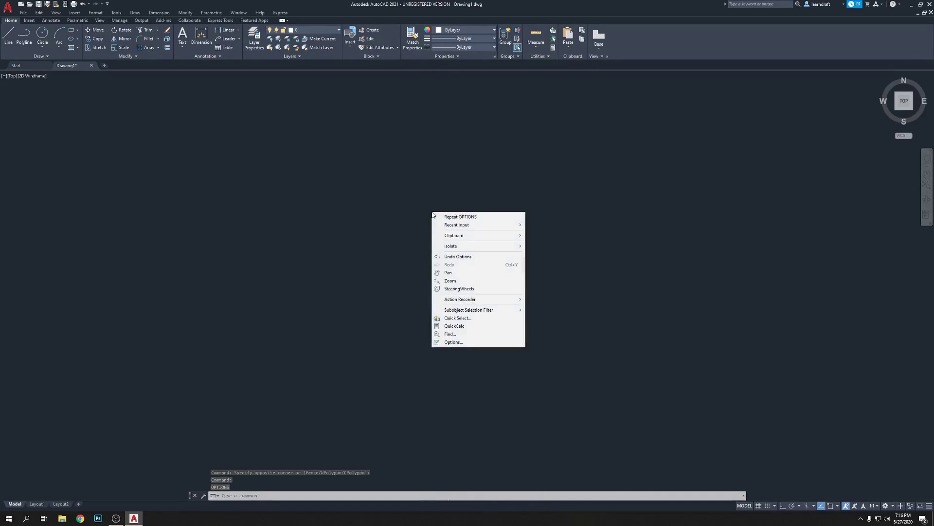
click(453, 342)
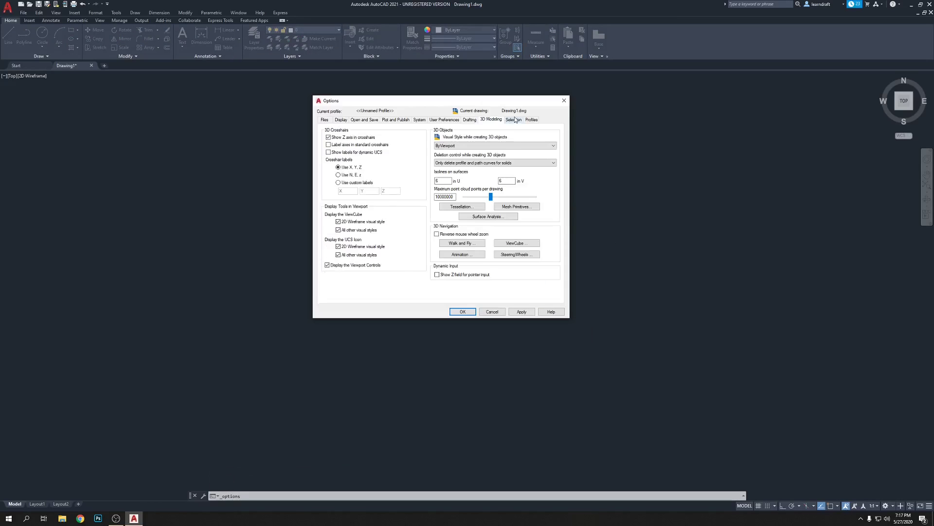
click(514, 120)
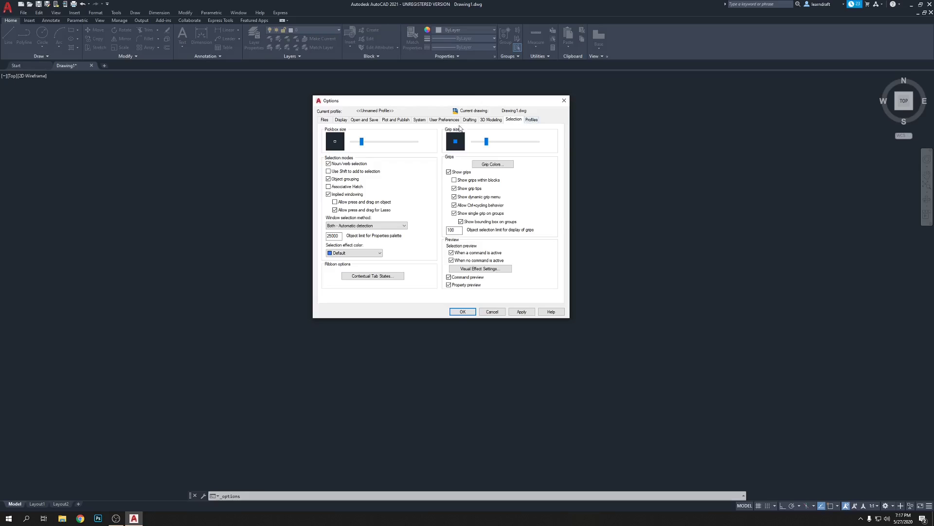
drag(362, 146, 370, 142)
click(463, 311)
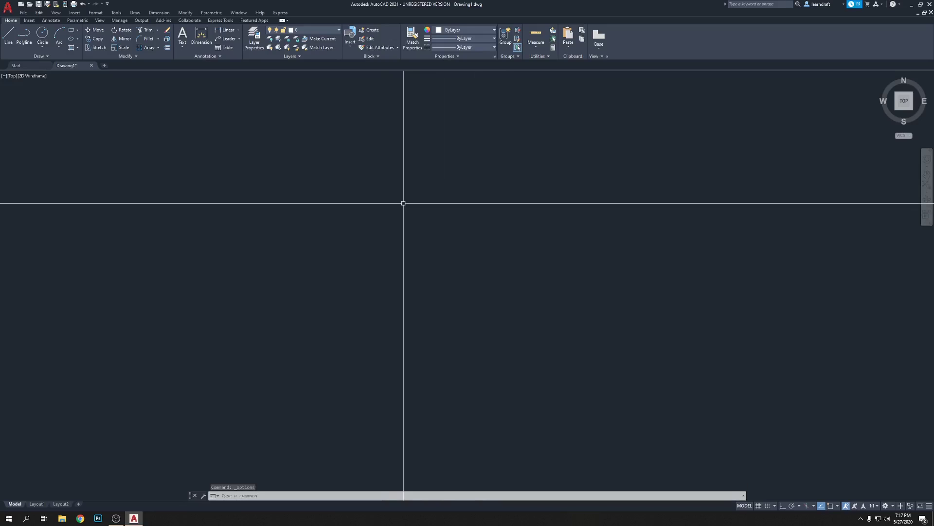
right_click(415, 184)
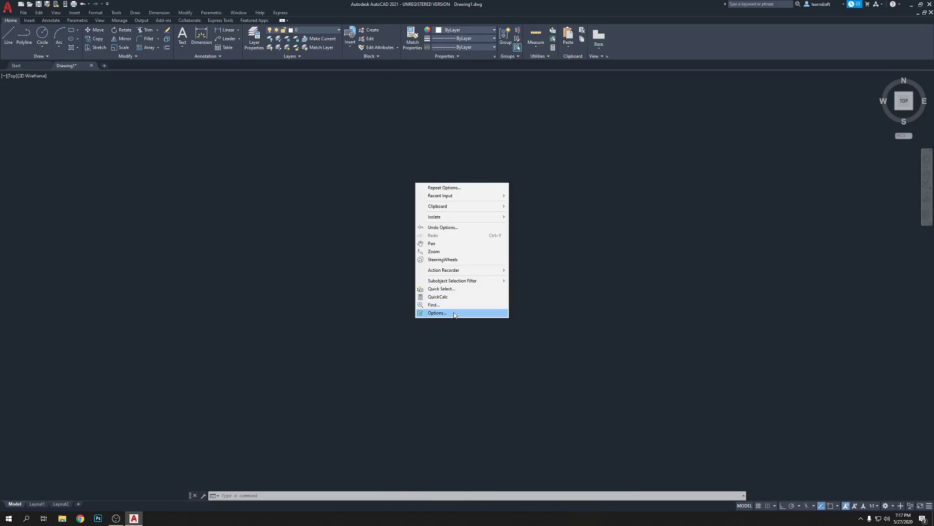
click(453, 313)
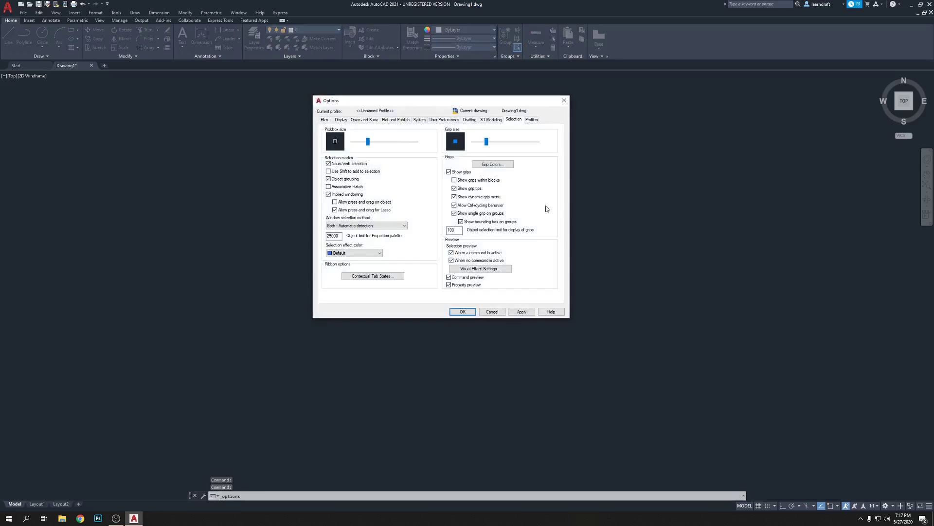
click(341, 120)
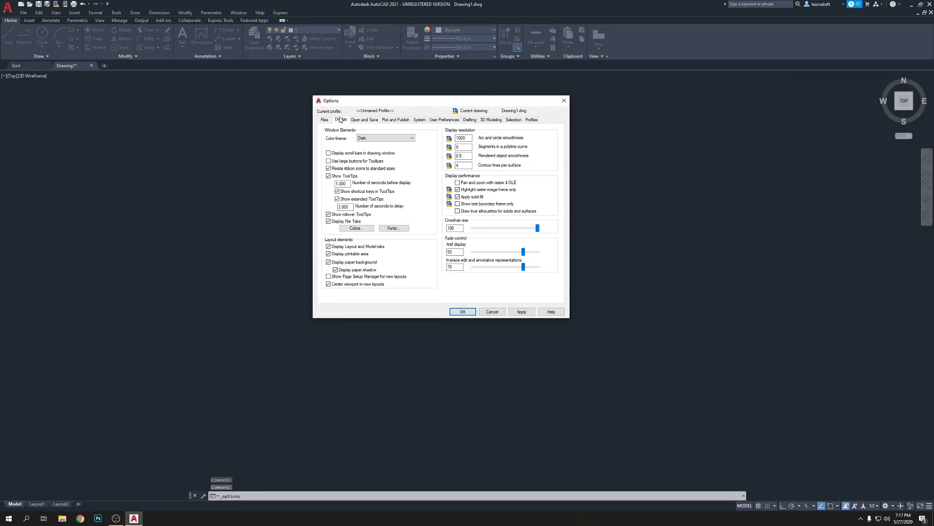
click(455, 227)
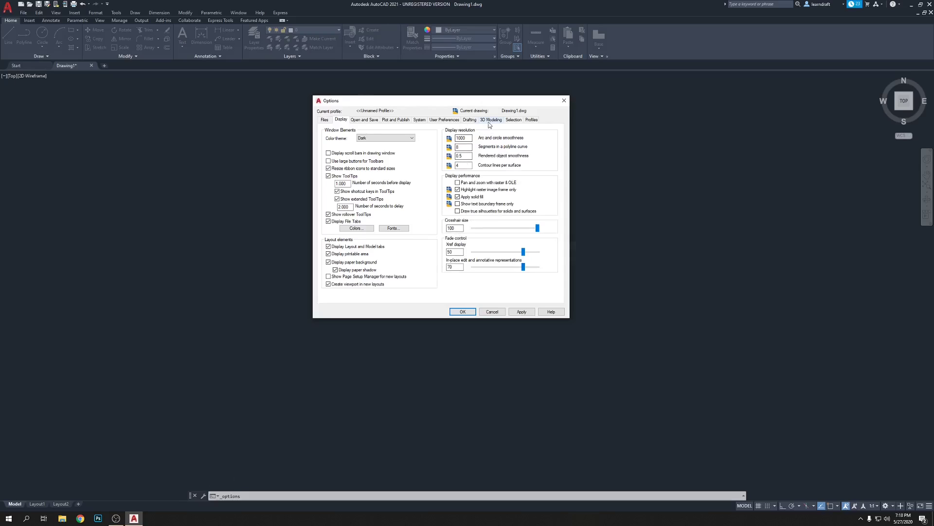
click(470, 120)
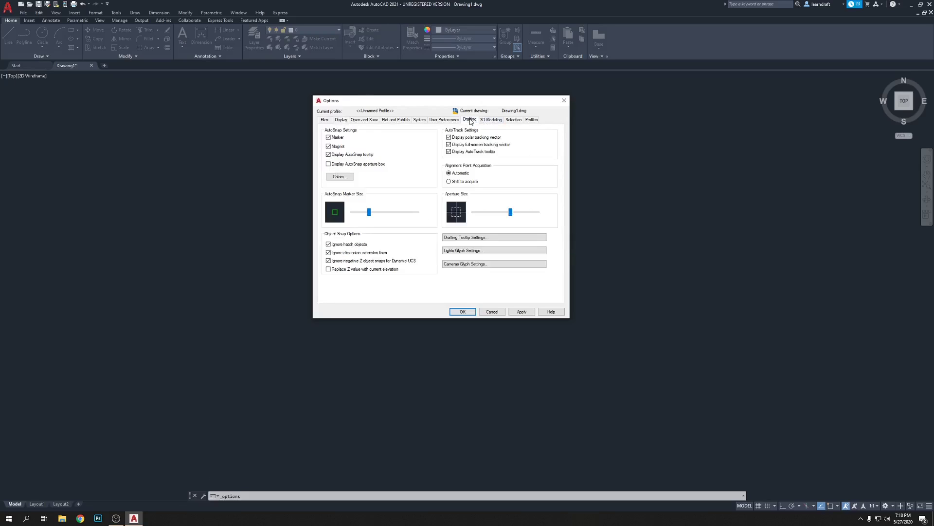
click(513, 120)
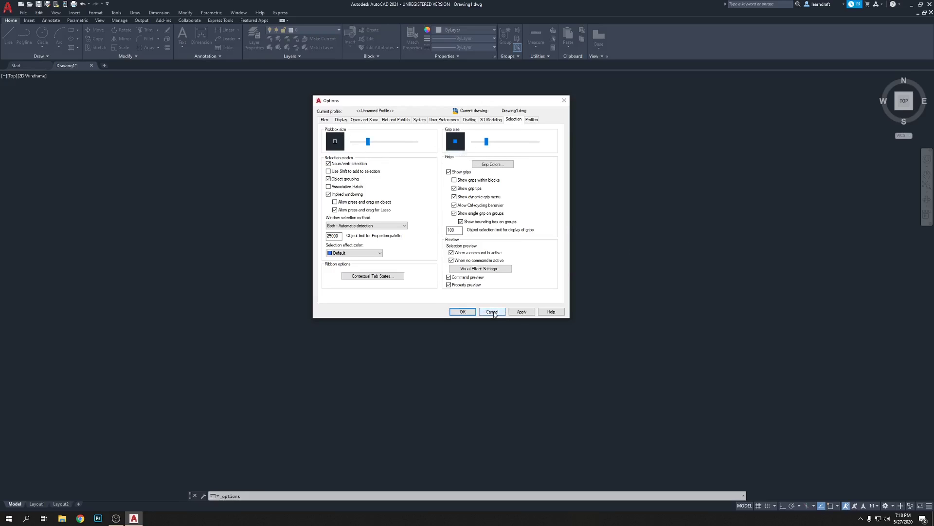
click(521, 311)
click(463, 312)
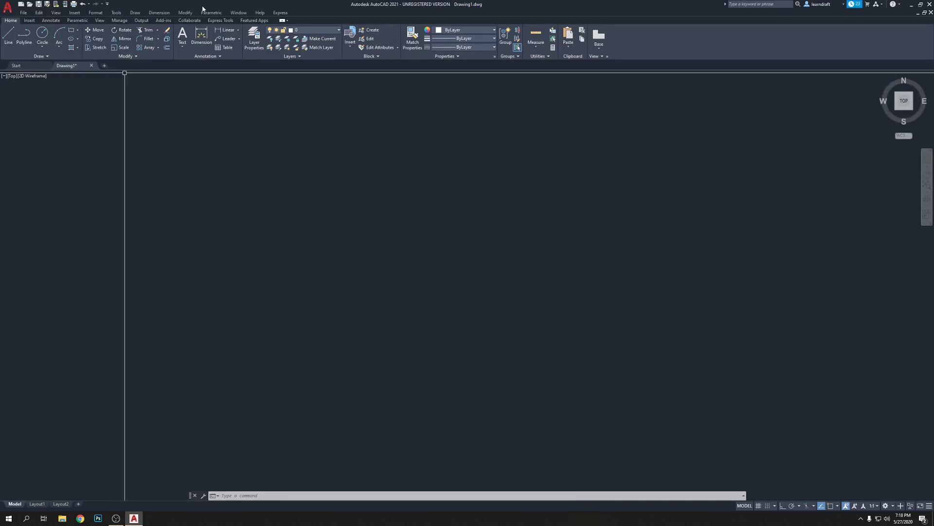
Toggle the classic menu bar off and on several times, ending with it displayed.
click(107, 4)
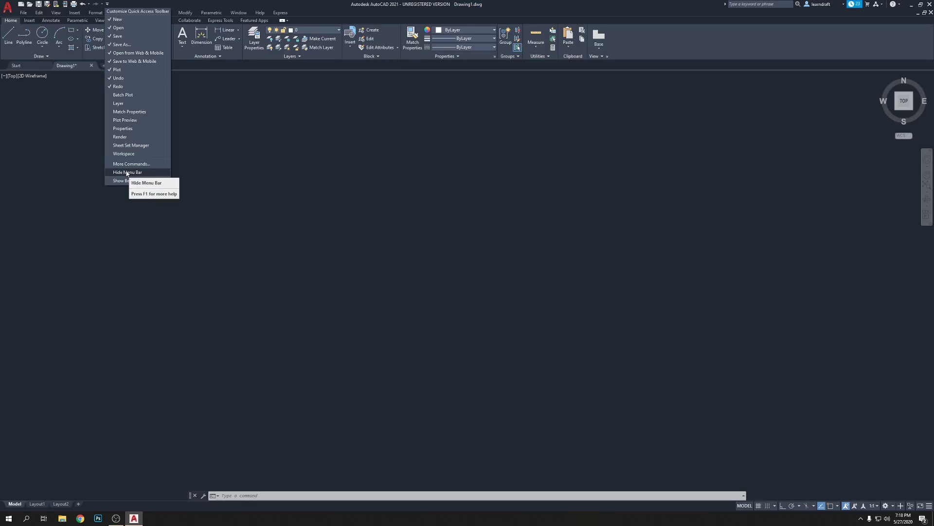
click(127, 172)
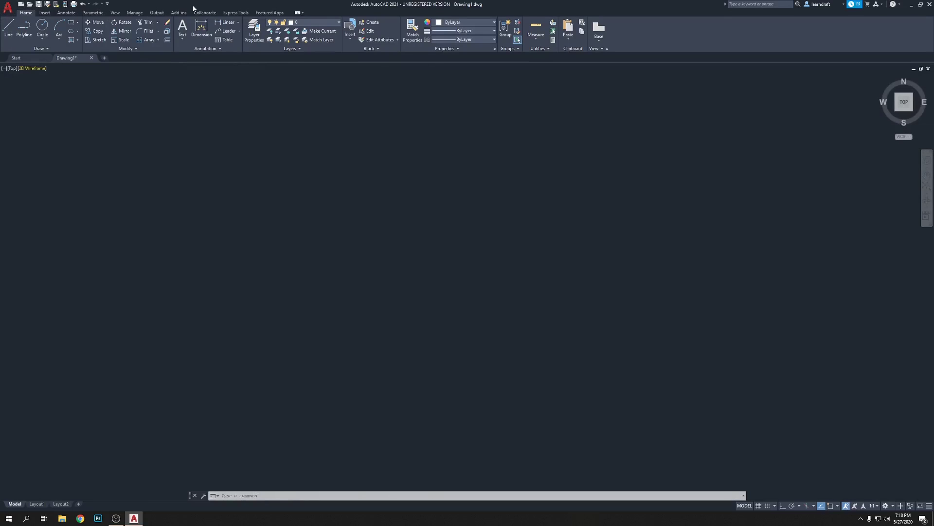
click(108, 5)
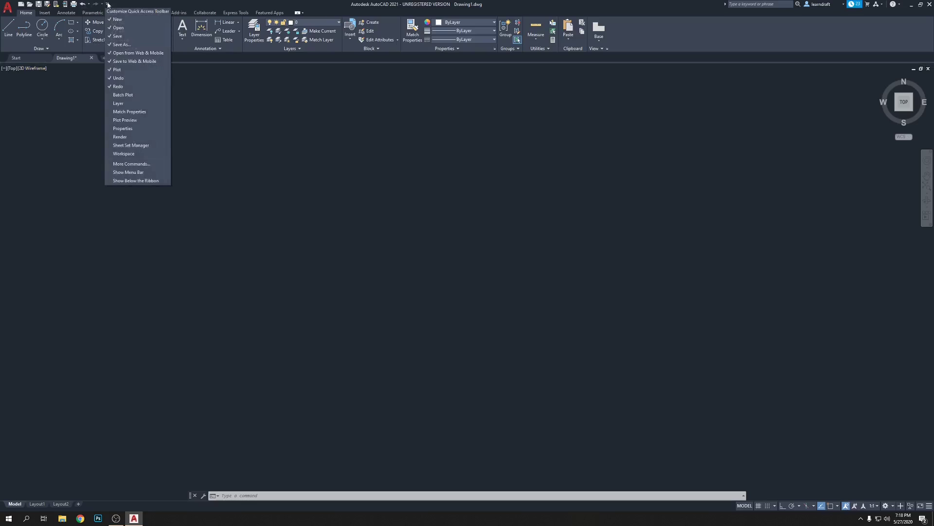
click(153, 173)
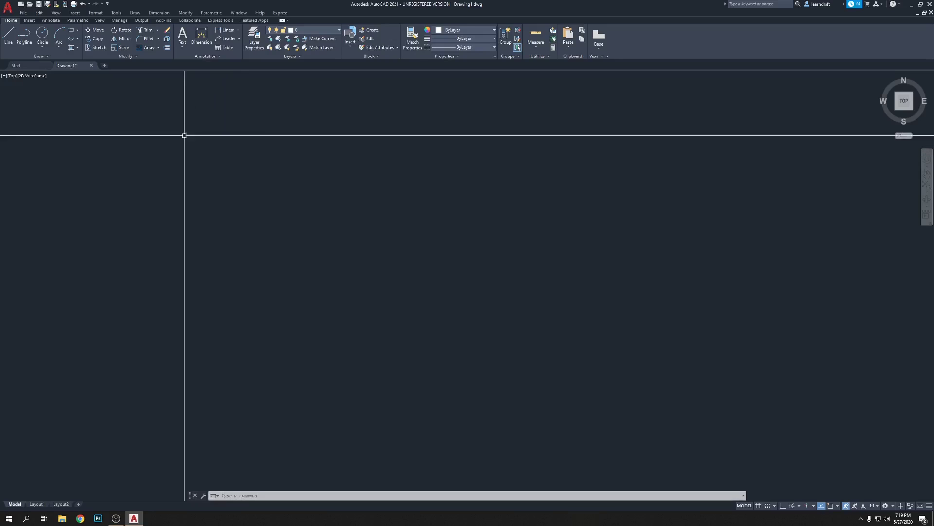
click(107, 4)
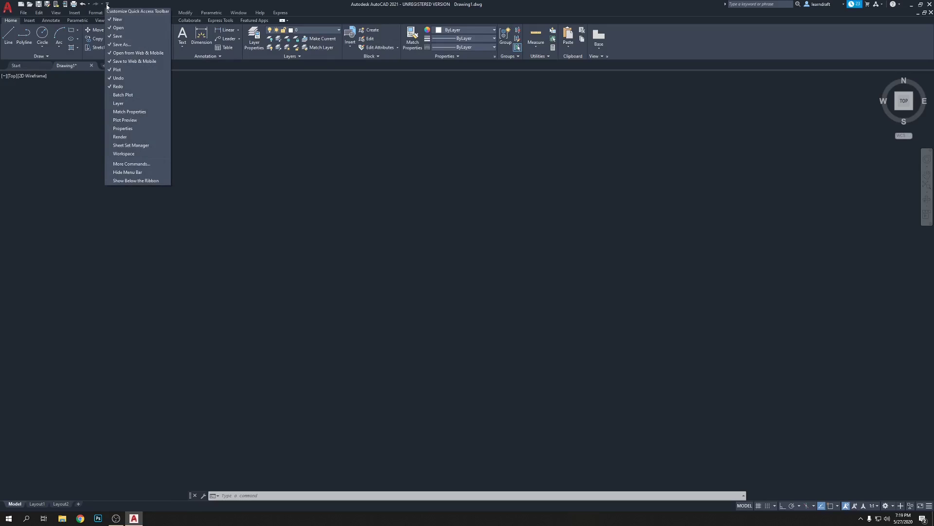
click(121, 3)
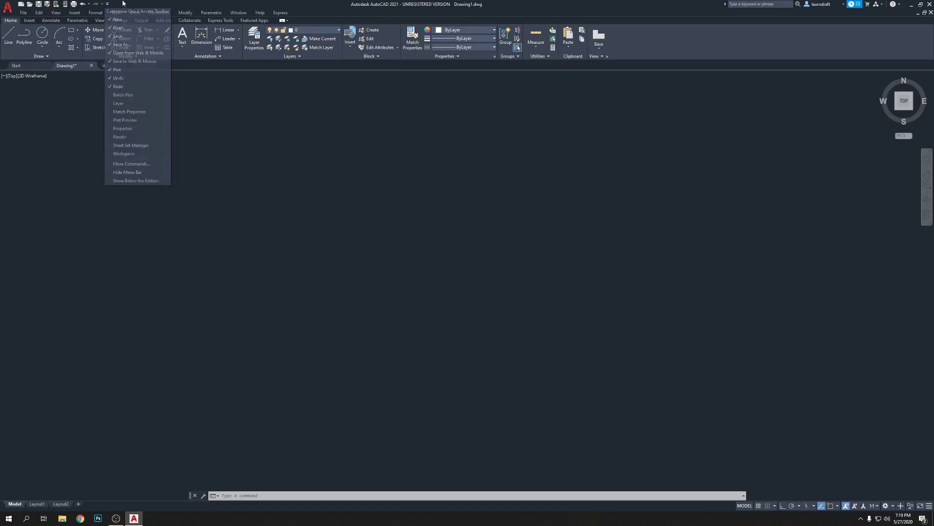
click(106, 4)
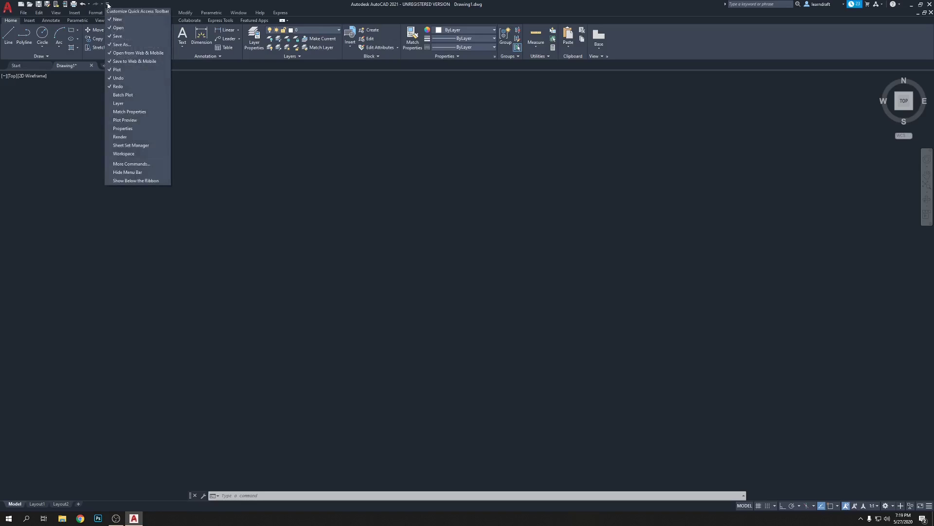
click(130, 174)
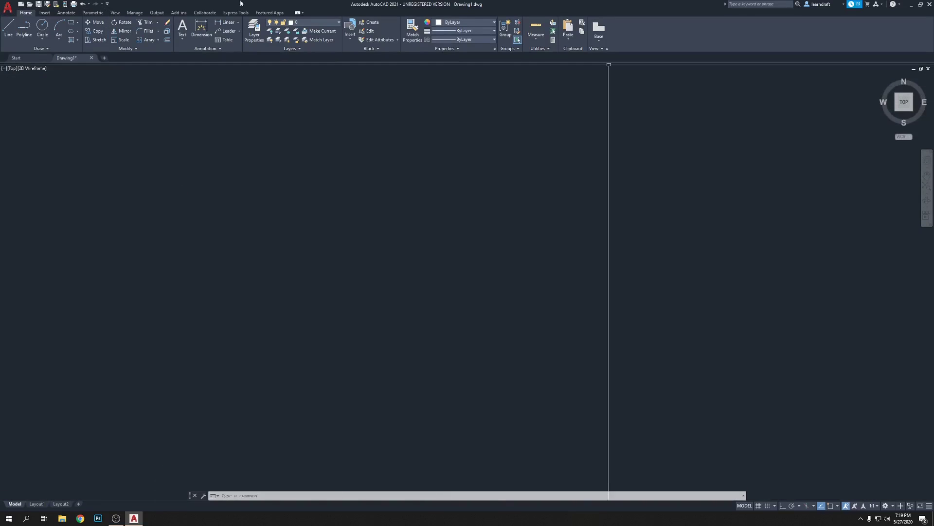
click(107, 5)
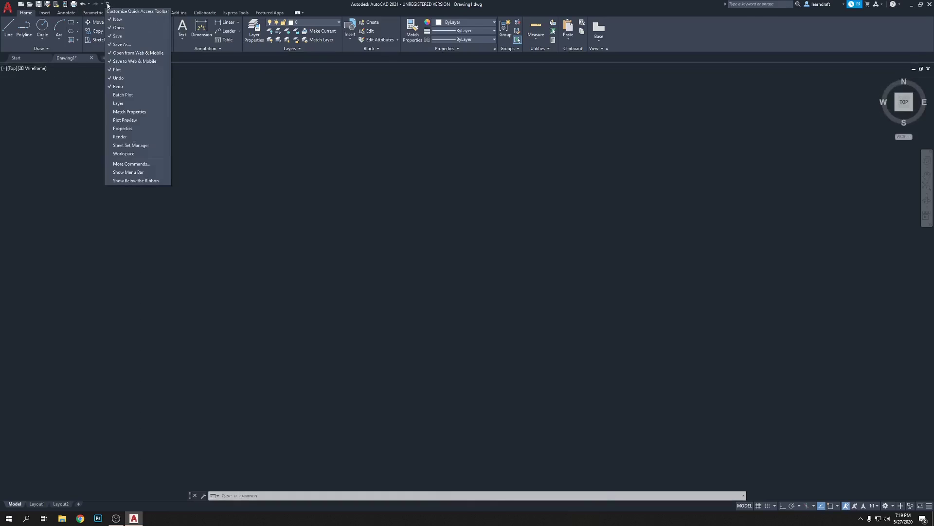
click(127, 175)
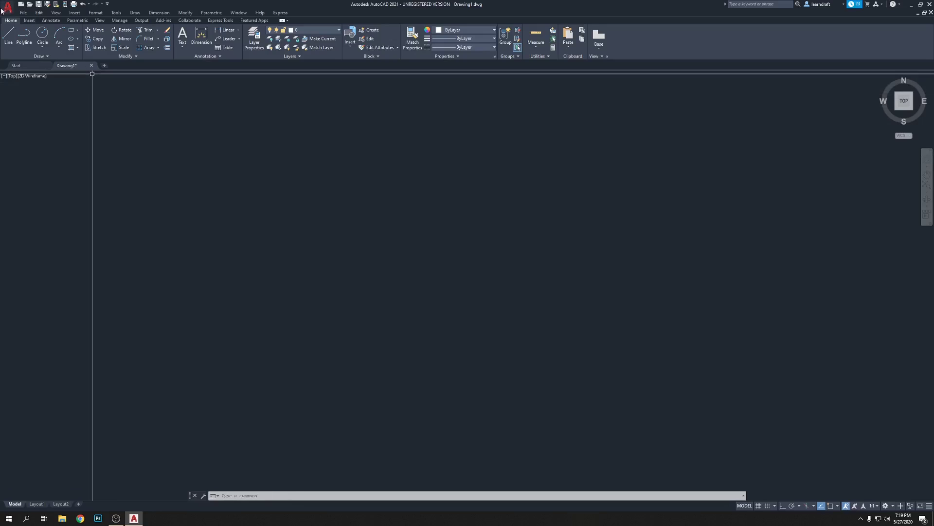
click(29, 20)
click(50, 20)
click(77, 19)
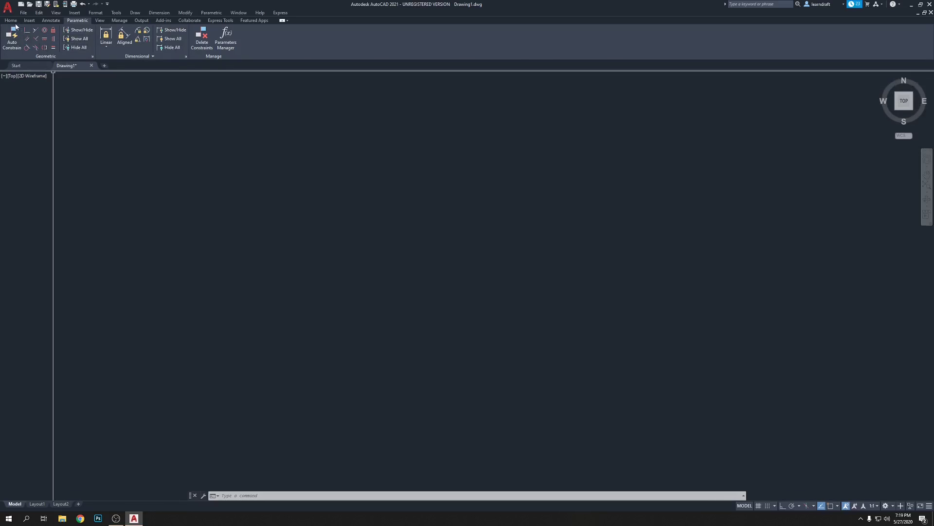
click(14, 22)
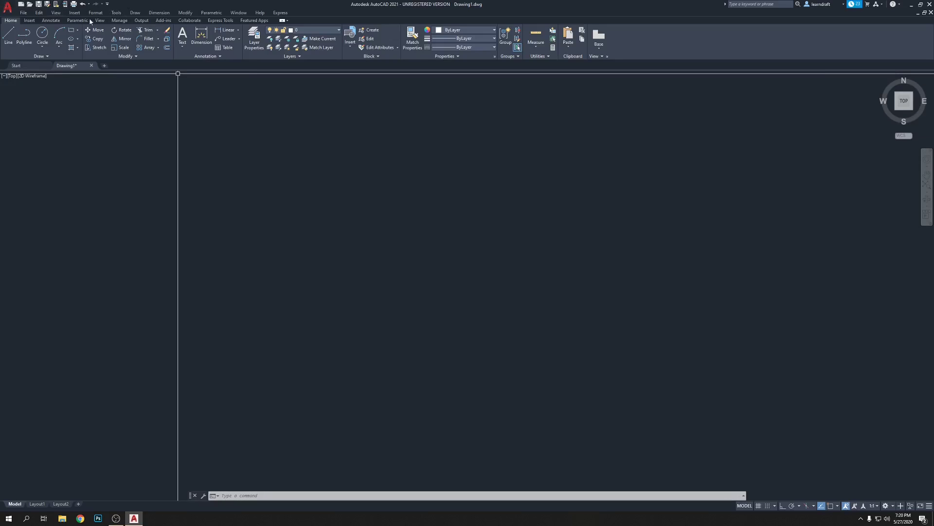
Show the Dimension toolbar from Tools > Toolbars > AutoCAD and float it over the drawing.
click(117, 14)
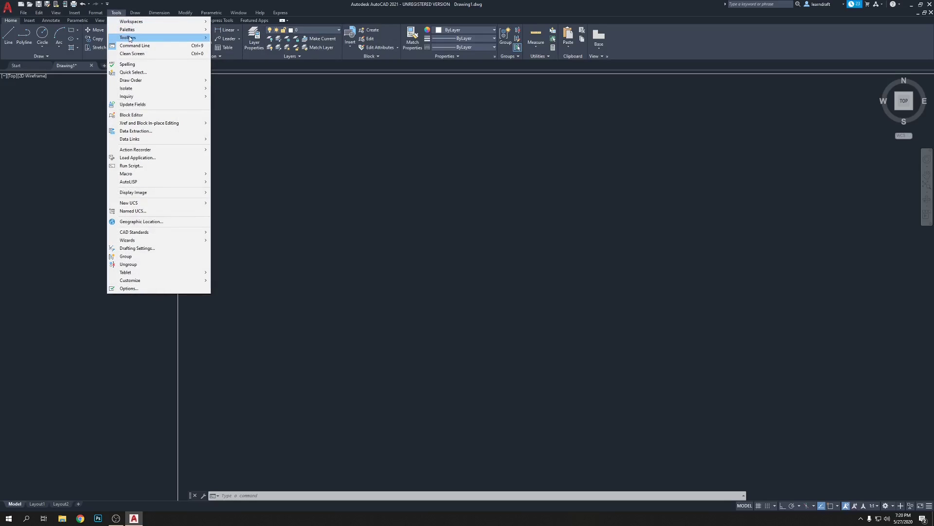
mouse_move(130, 38)
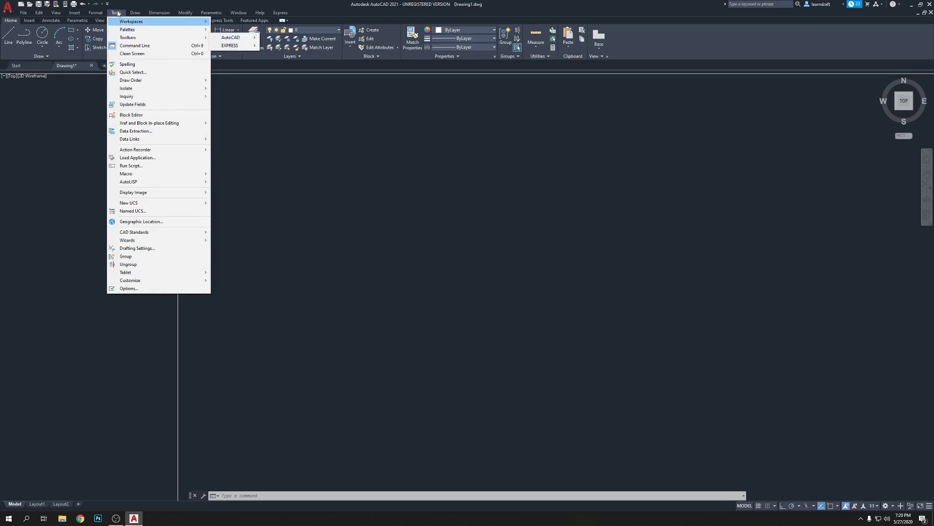
click(316, 137)
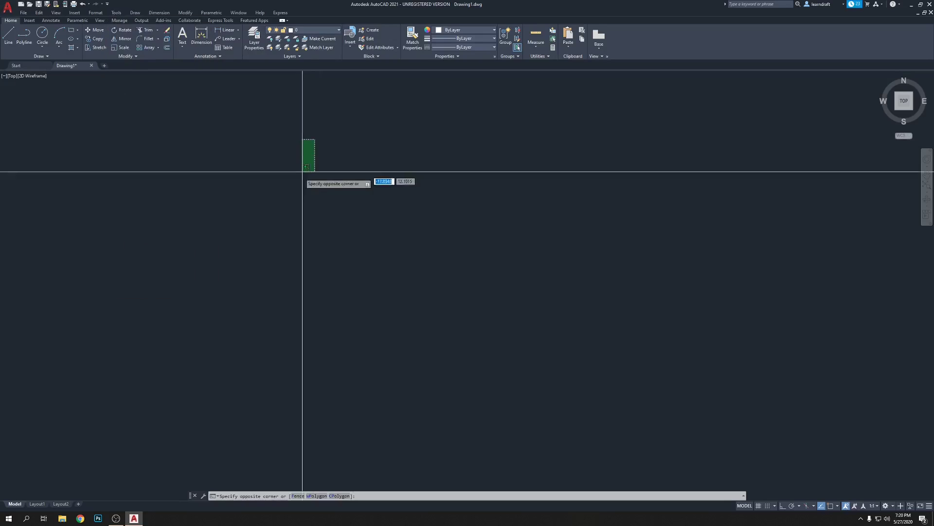
click(117, 13)
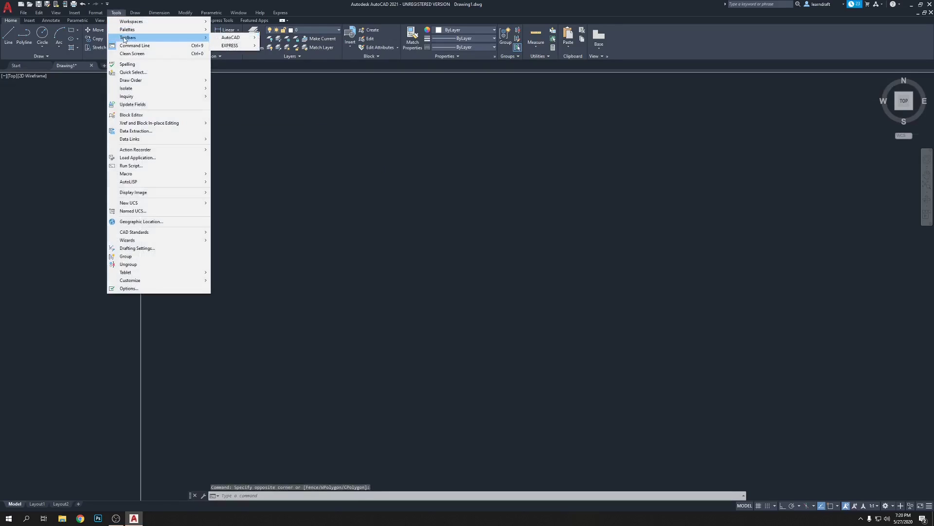
mouse_move(177, 39)
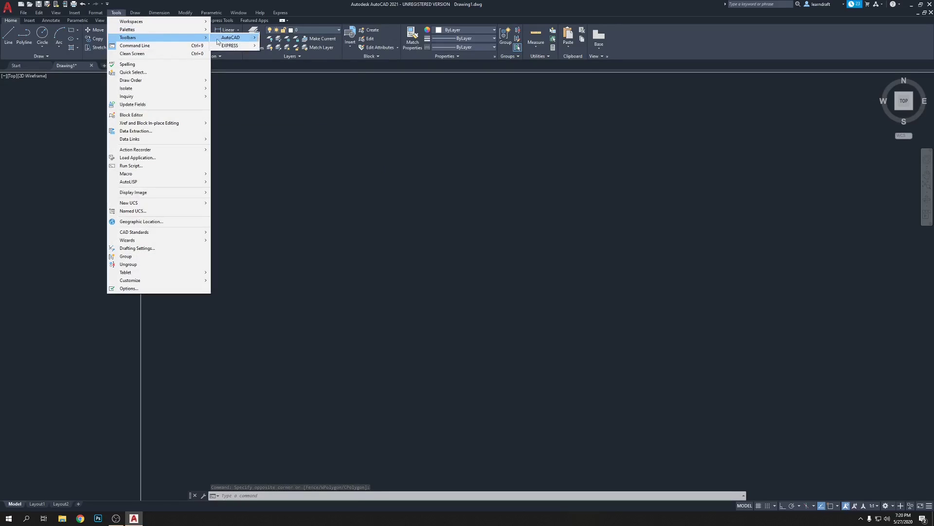
mouse_move(230, 41)
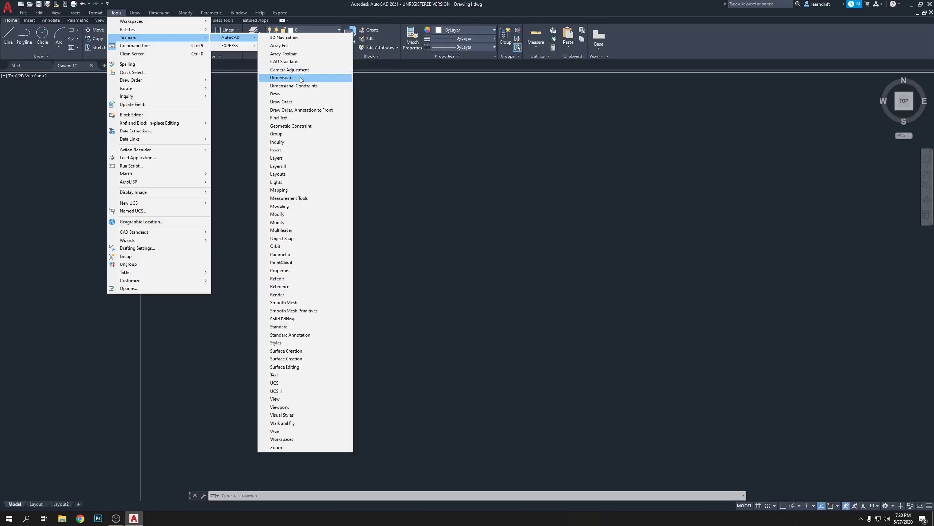
click(301, 79)
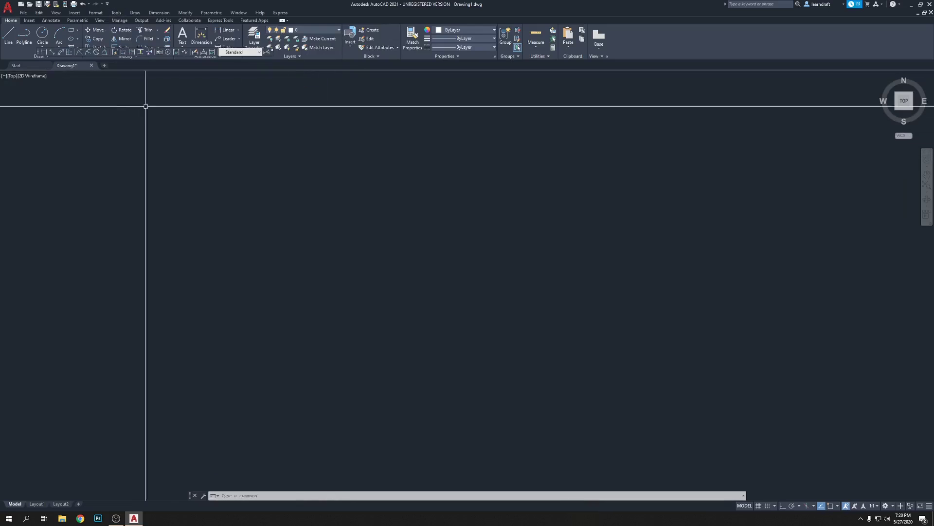
mouse_move(39, 55)
mouse_down()
mouse_move(53, 80)
mouse_move(335, 187)
mouse_move(448, 164)
mouse_up()
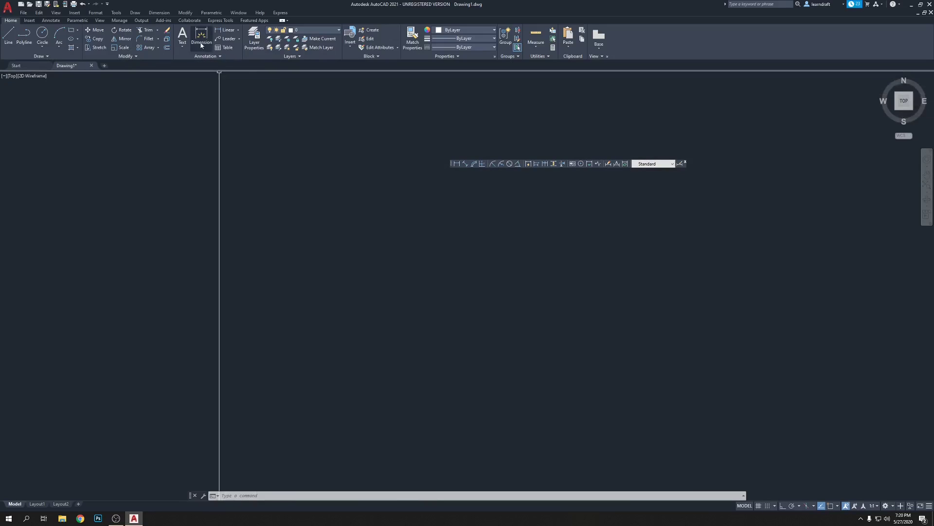
click(116, 13)
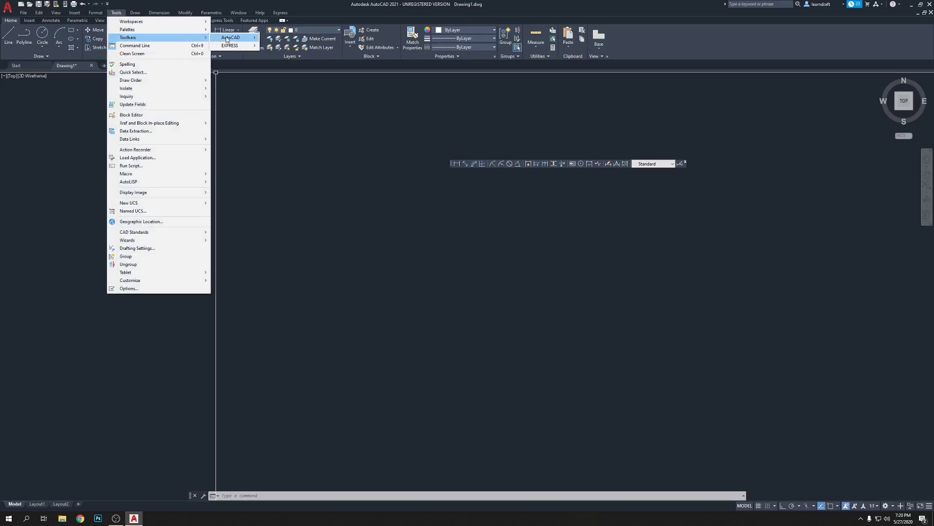
Show the Modeling toolbar, then hide it again.
mouse_move(227, 39)
click(454, 208)
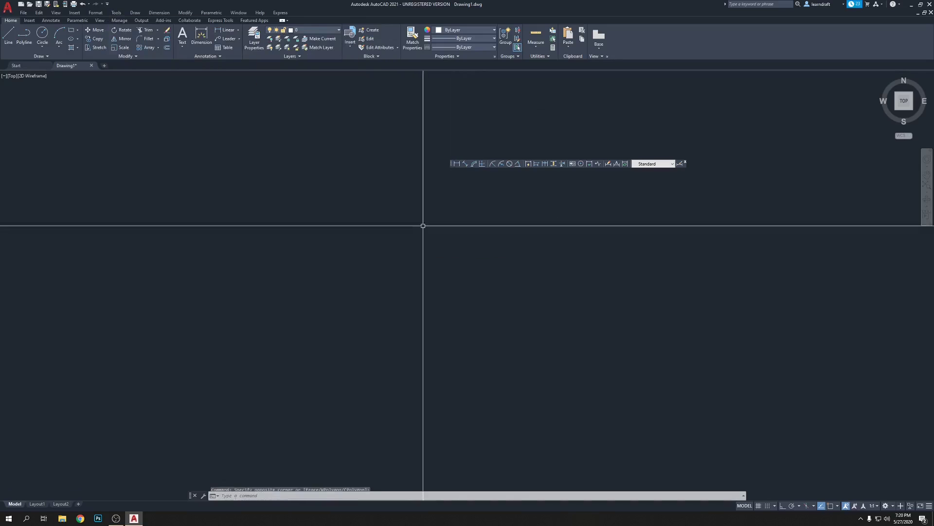
right_click(461, 165)
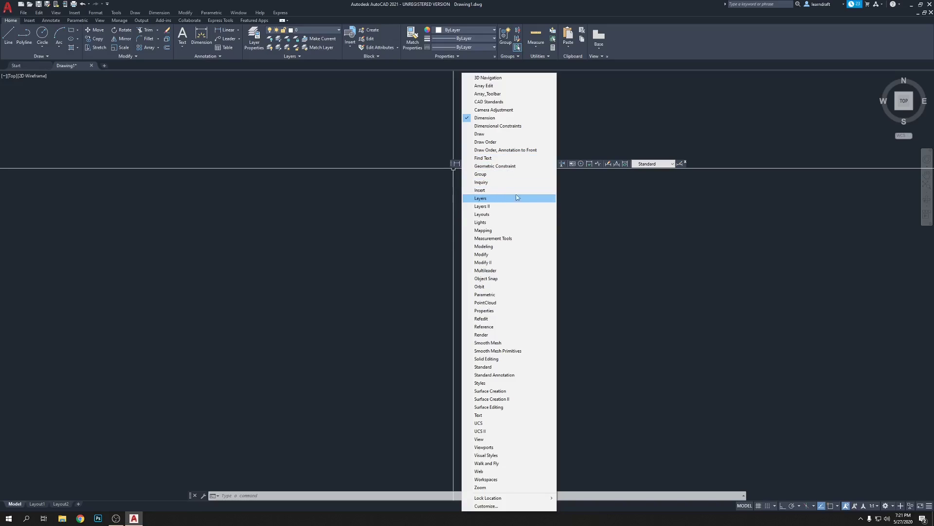
click(516, 249)
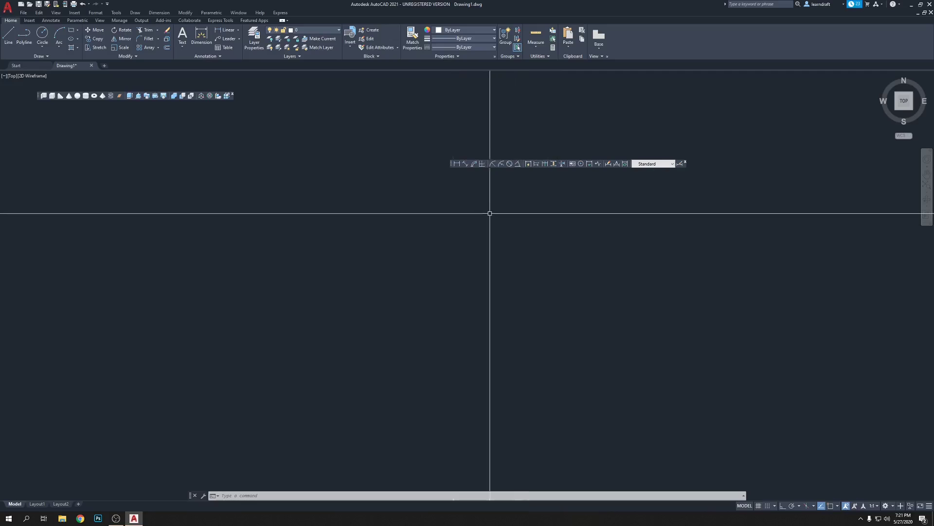
right_click(469, 166)
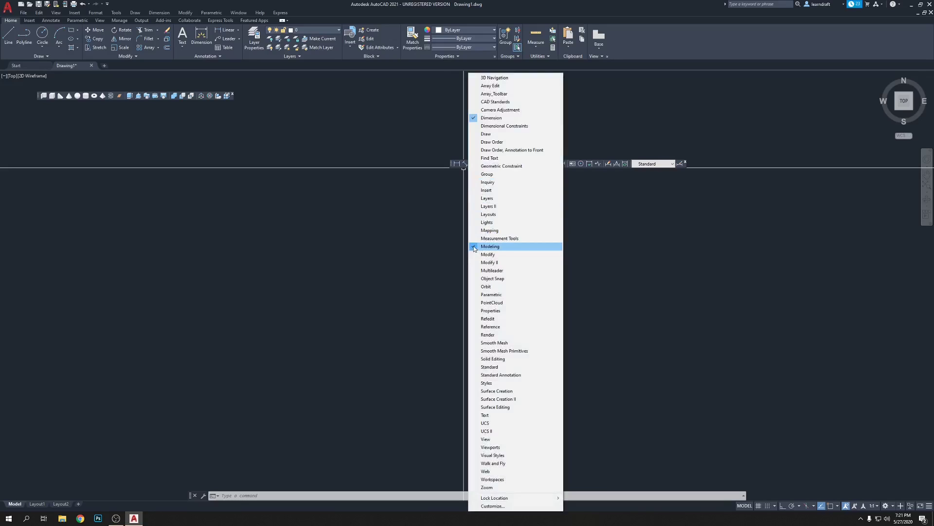
click(474, 247)
Turn on the View and CAD Standards toolbars.
right_click(487, 165)
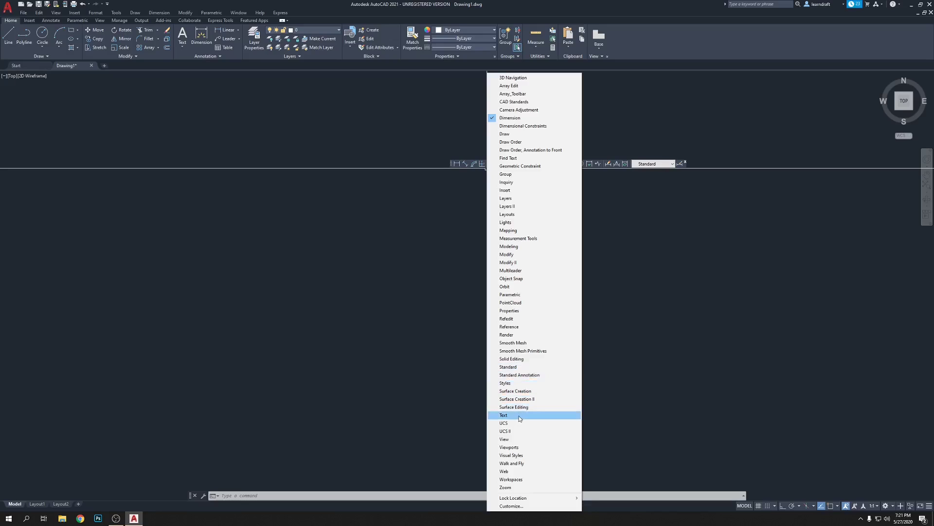
click(529, 442)
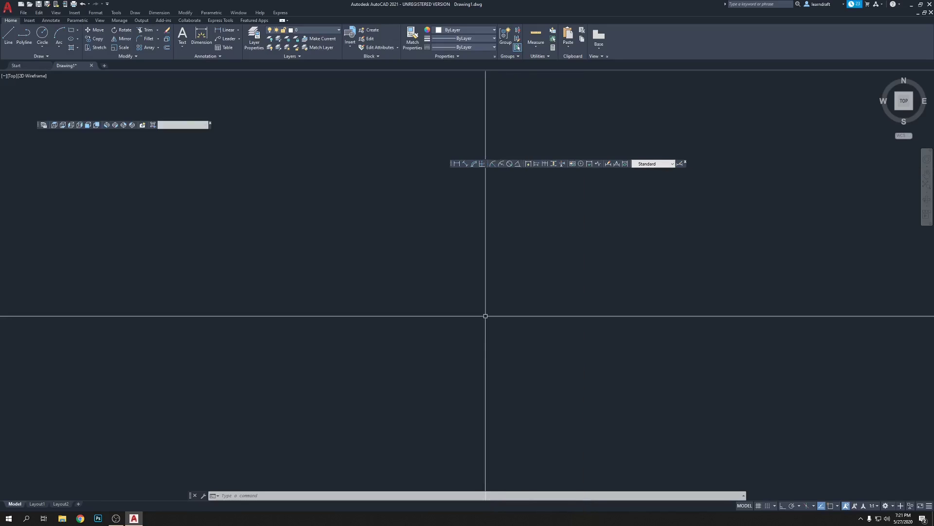
right_click(490, 165)
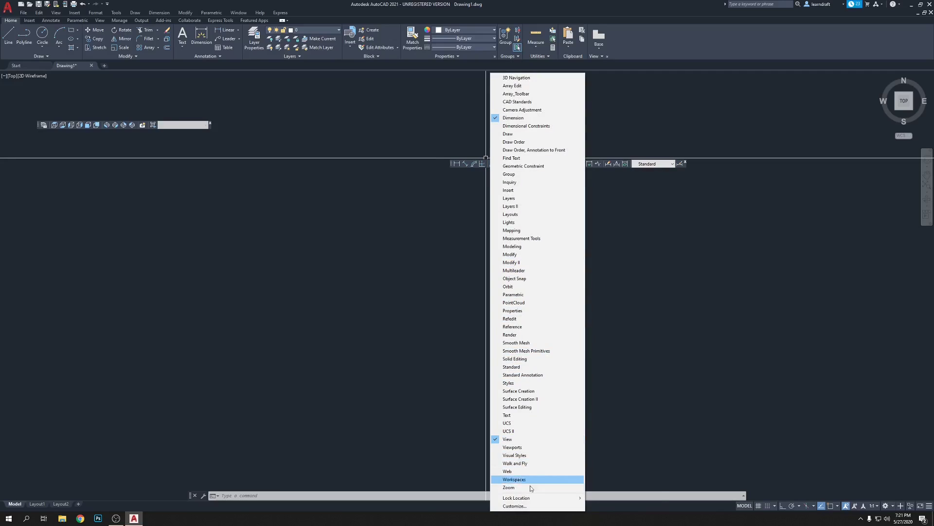
mouse_move(518, 498)
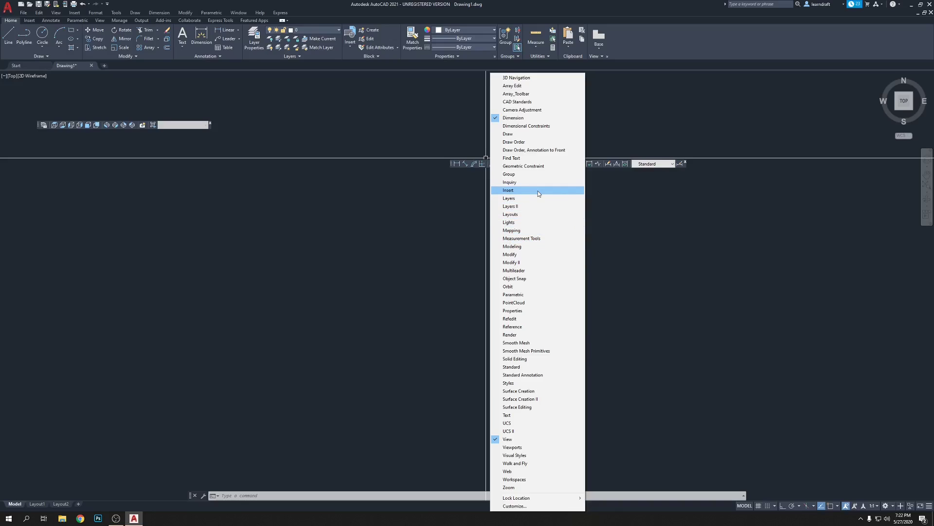
click(520, 103)
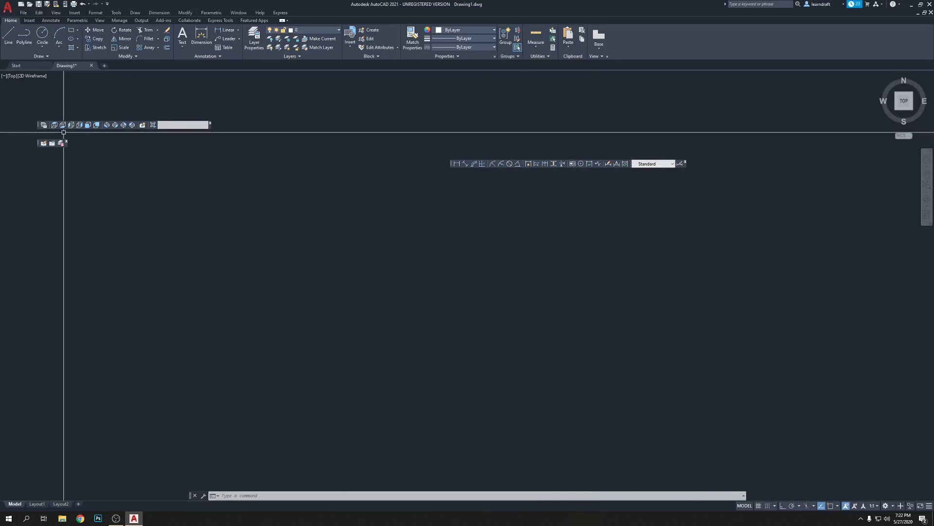
Close the CAD Standards toolbar and dock the Dimension and View toolbars vertically on the right edge.
click(66, 141)
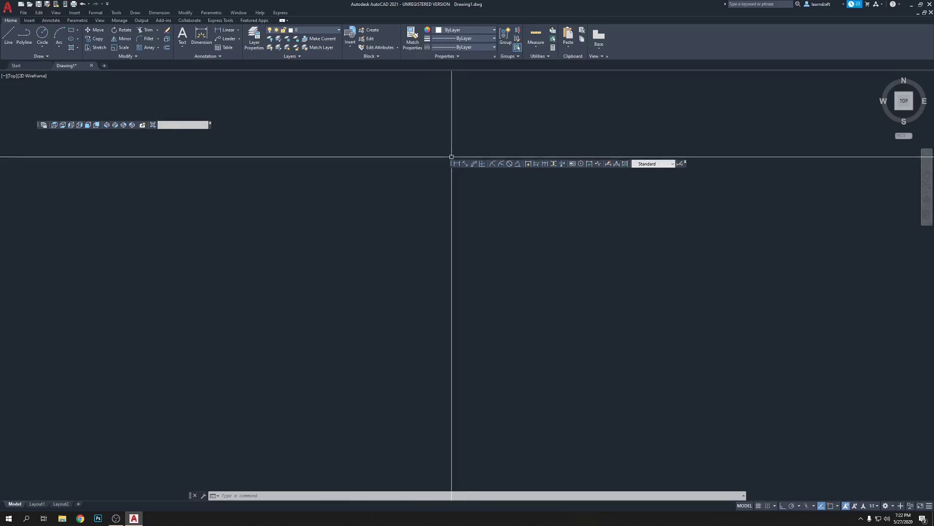
mouse_move(452, 164)
mouse_down()
mouse_move(740, 223)
mouse_move(929, 219)
mouse_move(930, 179)
mouse_up()
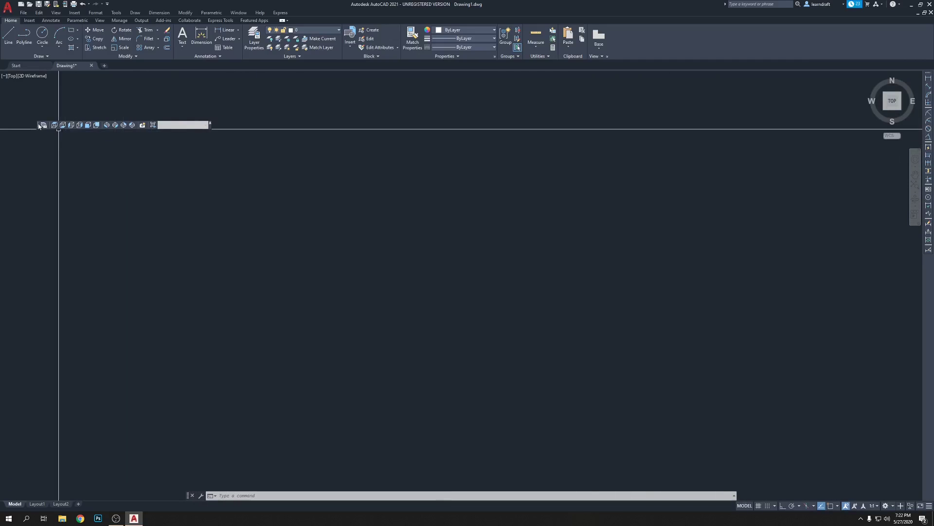
mouse_move(39, 125)
mouse_down()
mouse_move(555, 183)
mouse_move(772, 161)
mouse_move(919, 131)
mouse_up()
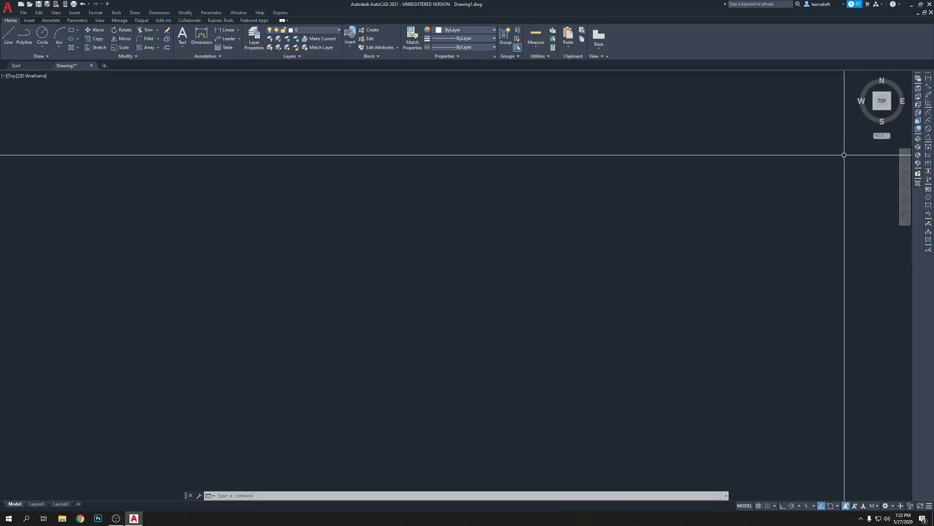
drag(918, 76, 927, 258)
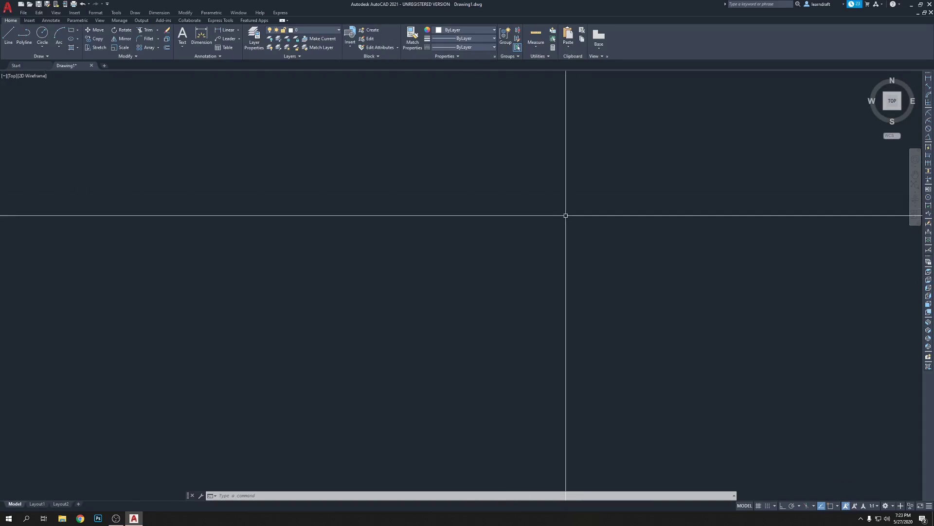
Add the Zoom toolbar and dock it vertically on the left edge.
right_click(929, 79)
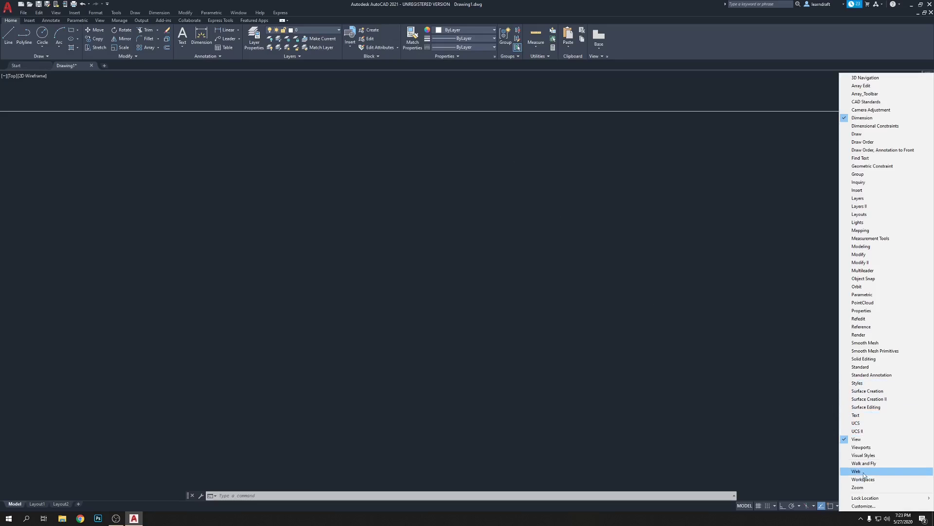
click(866, 488)
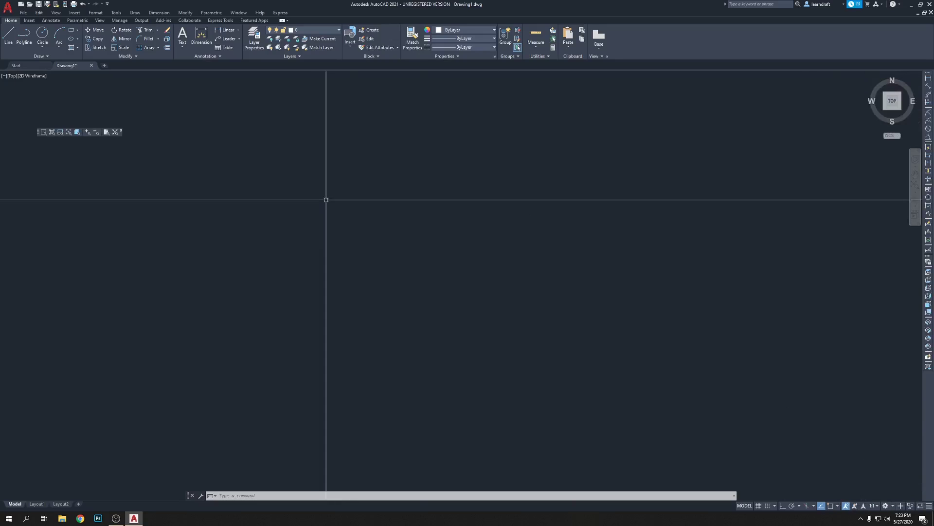
mouse_move(39, 136)
mouse_down()
mouse_move(5, 133)
mouse_move(2, 117)
mouse_up()
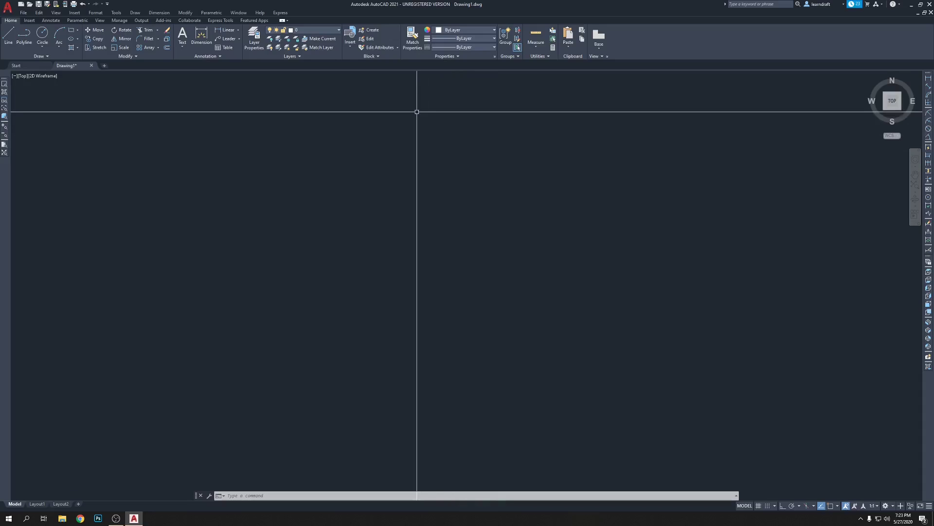
drag(6, 80, 2, 117)
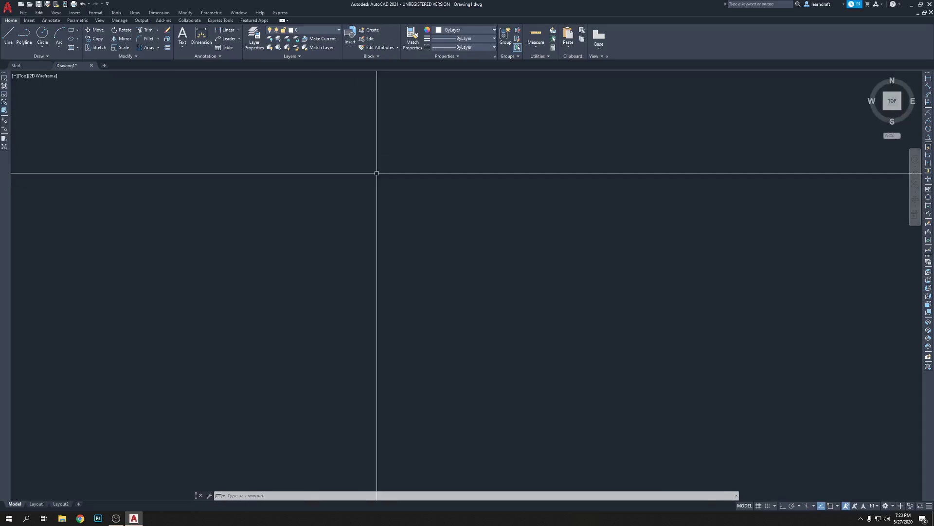
Lock all toolbars and windows in place via Lock Location > All > Locked.
right_click(420, 136)
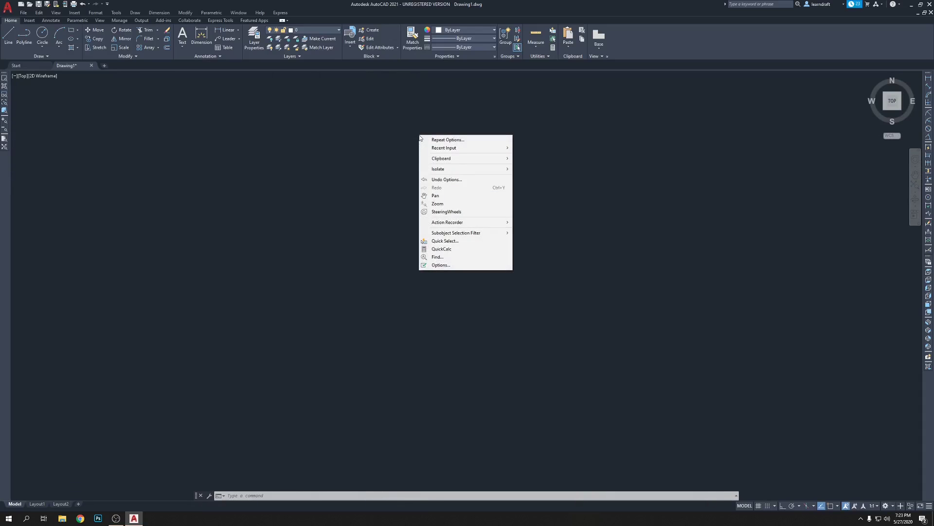
click(695, 169)
click(393, 112)
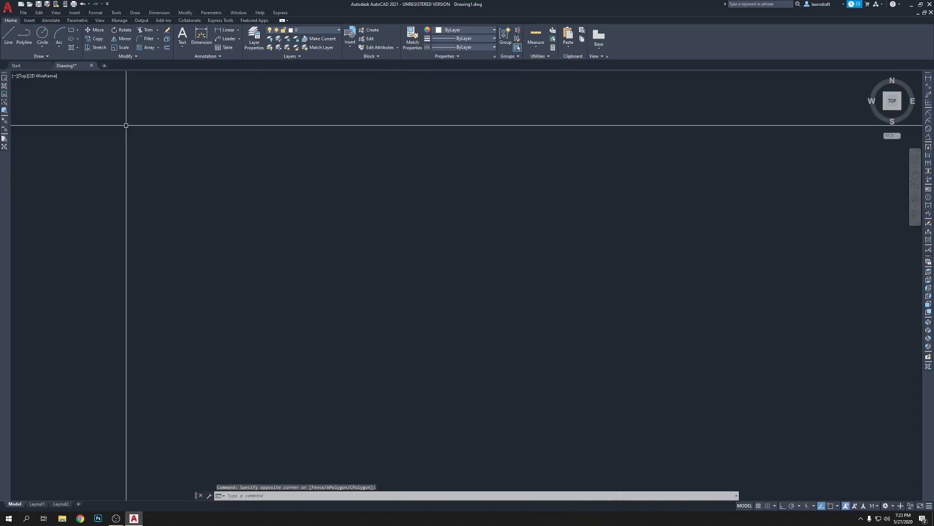
right_click(3, 86)
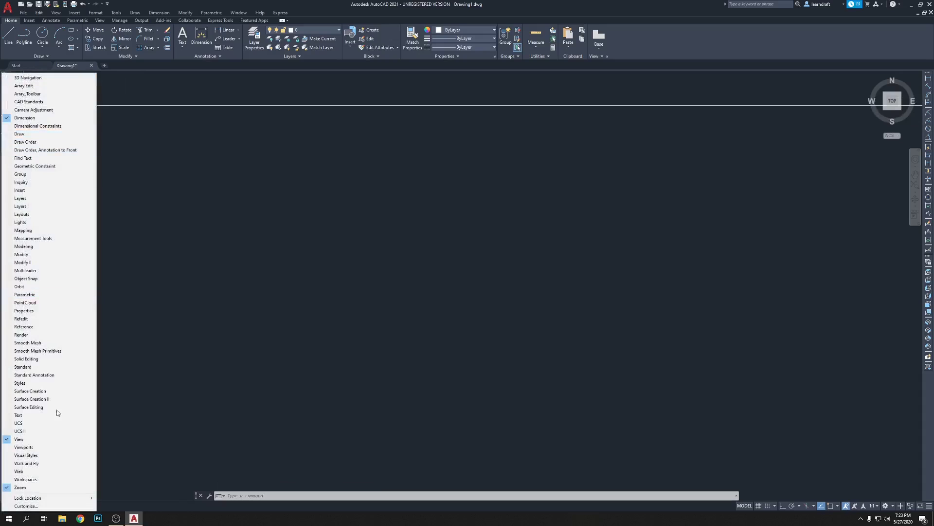
mouse_move(49, 502)
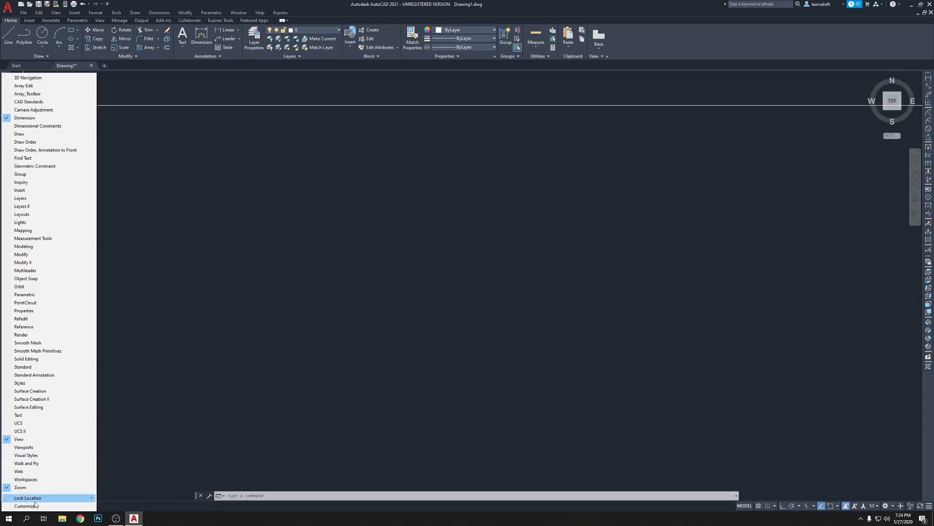
mouse_move(31, 500)
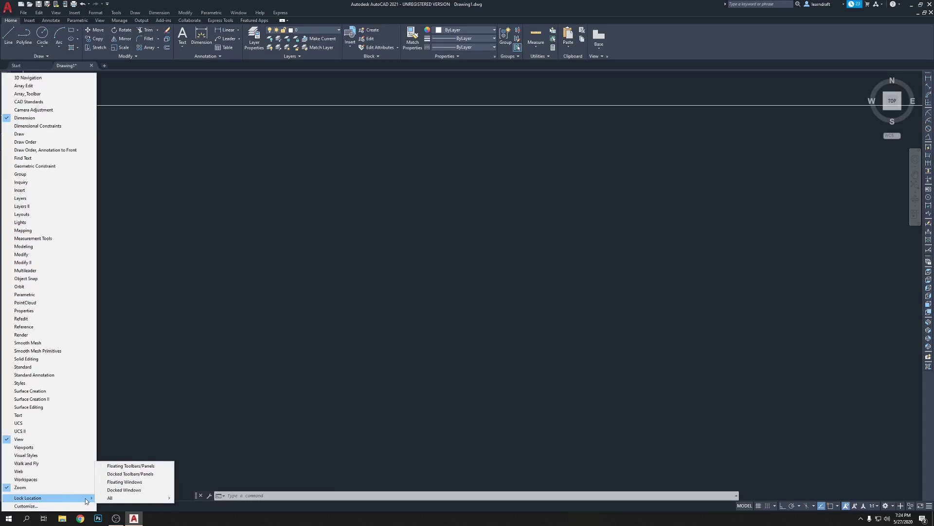
mouse_move(108, 500)
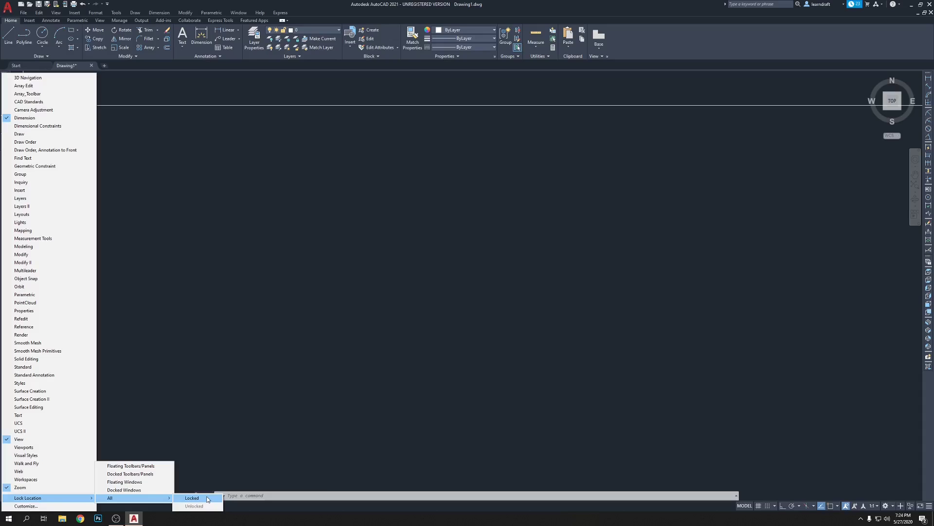
click(207, 497)
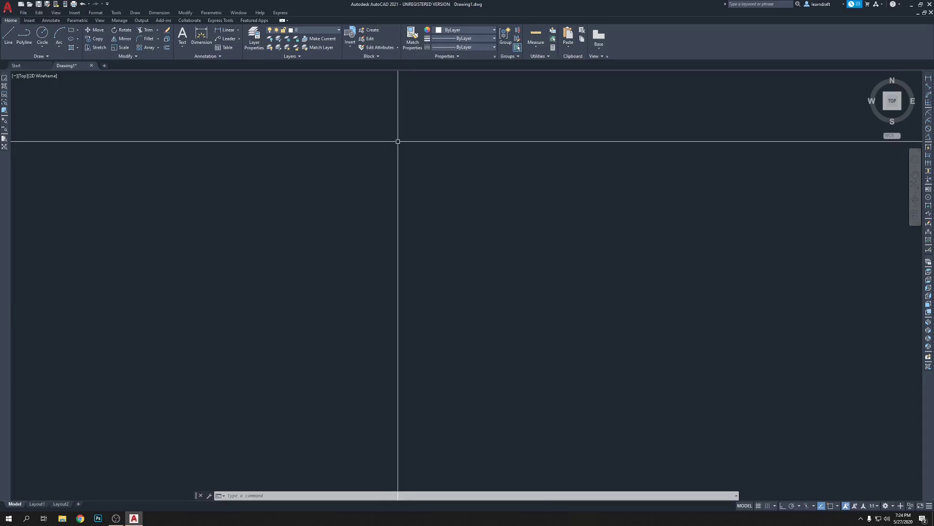
click(540, 156)
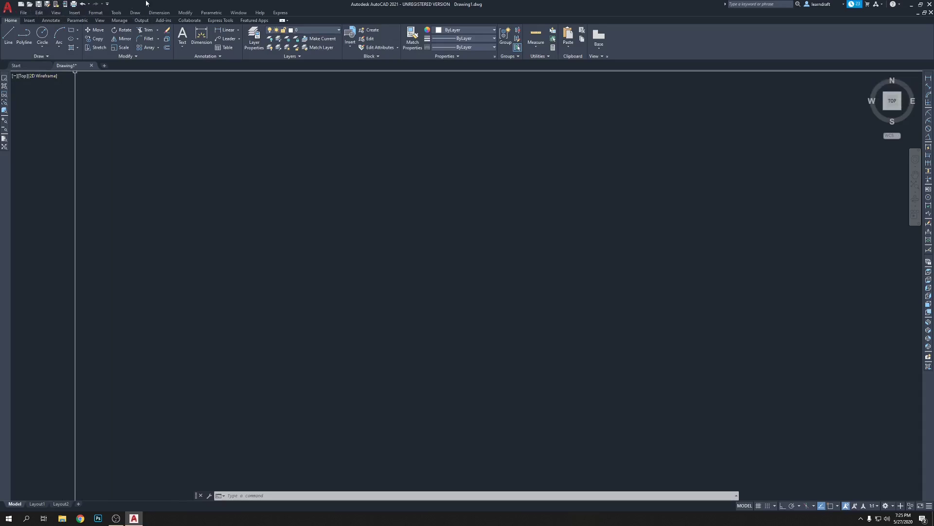
Hide the classic menu bar and then show it again.
click(107, 4)
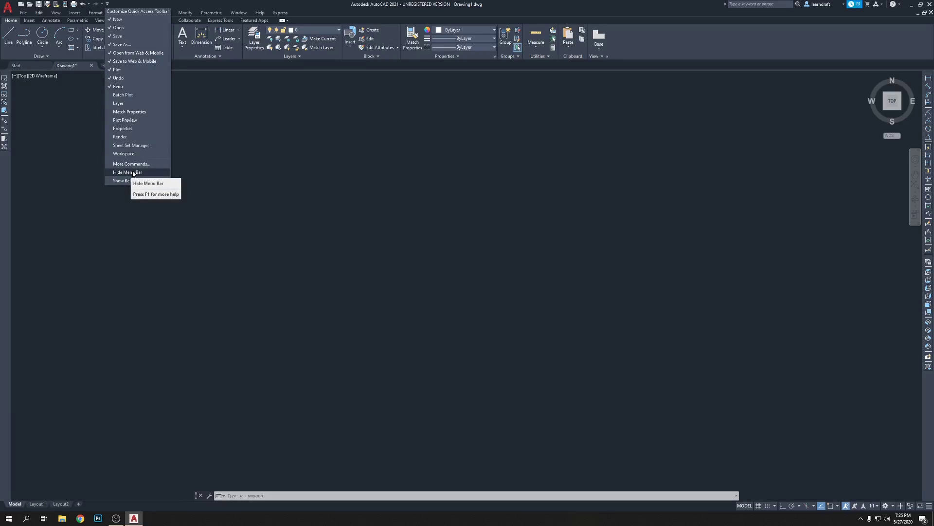
click(134, 173)
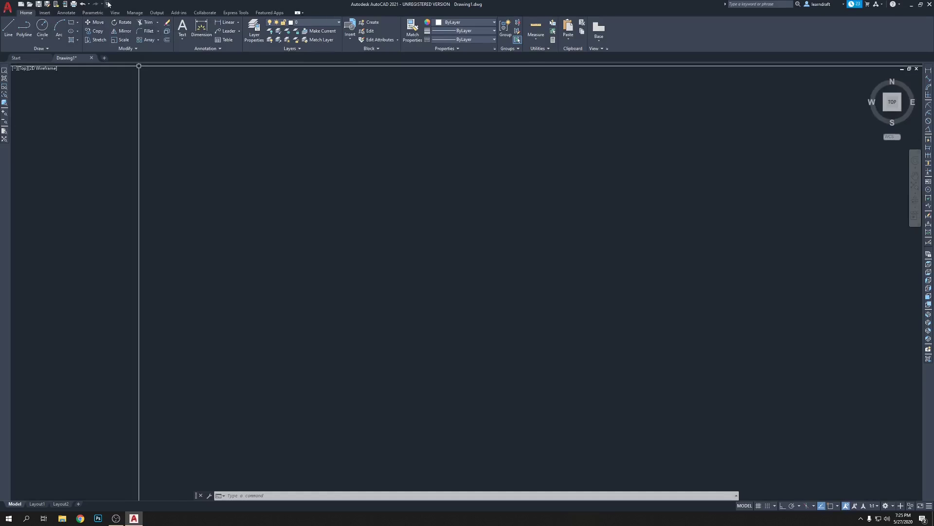
click(108, 4)
click(131, 172)
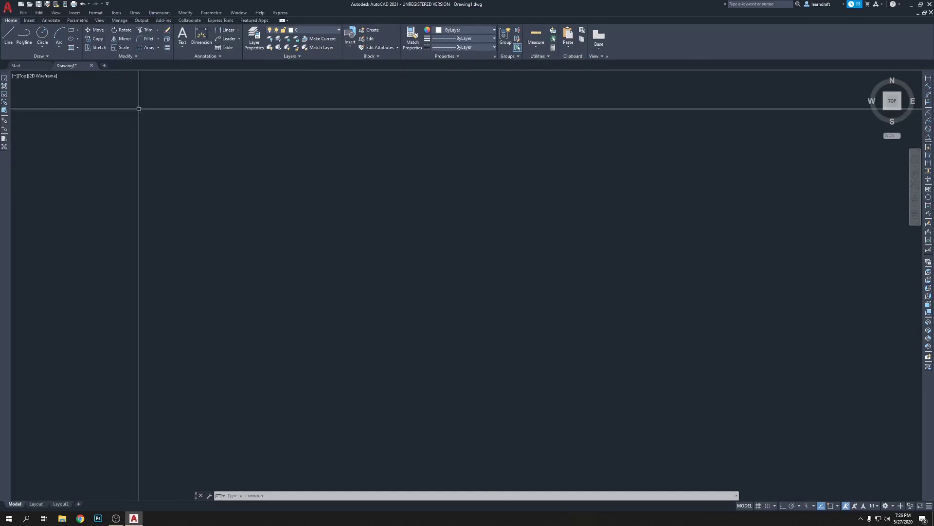
click(97, 13)
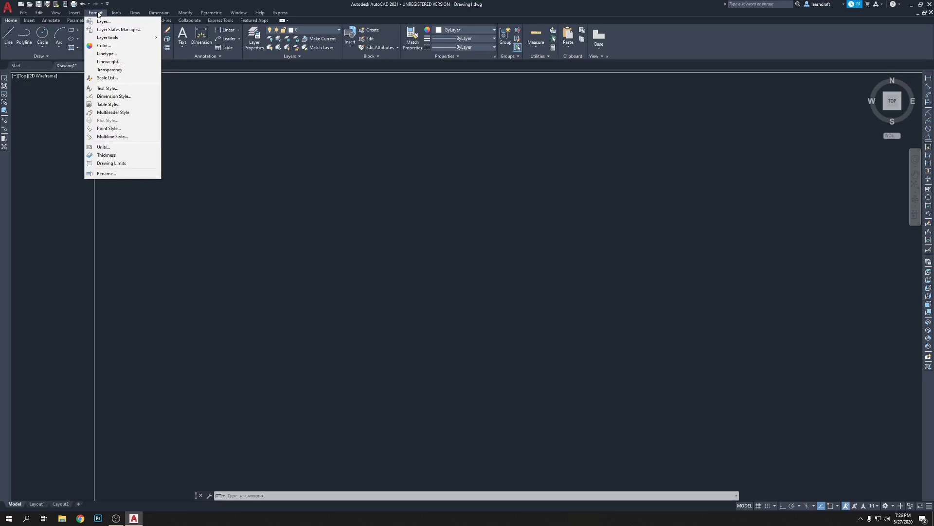
Set the drawing's length units to Engineering with 0'-0" precision in Drawing Units.
click(107, 147)
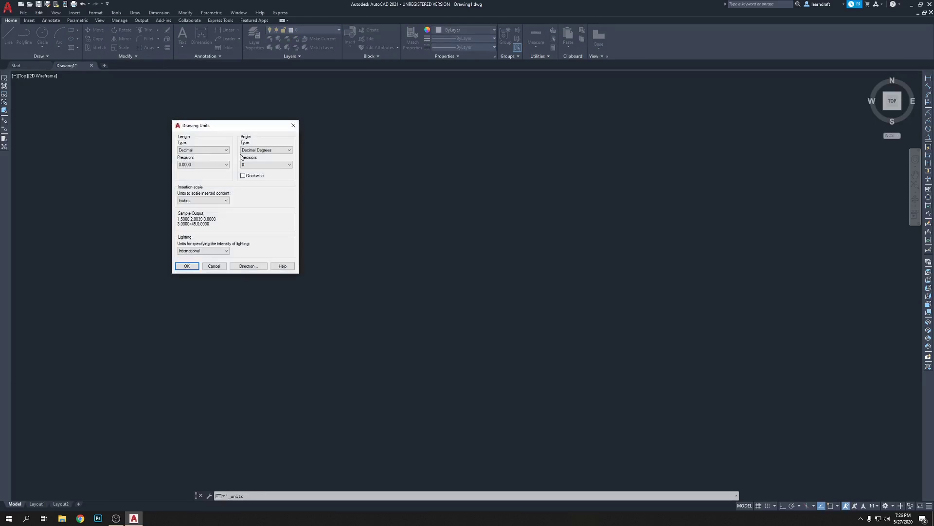
mouse_move(233, 126)
mouse_down()
mouse_move(284, 138)
mouse_move(484, 139)
mouse_up()
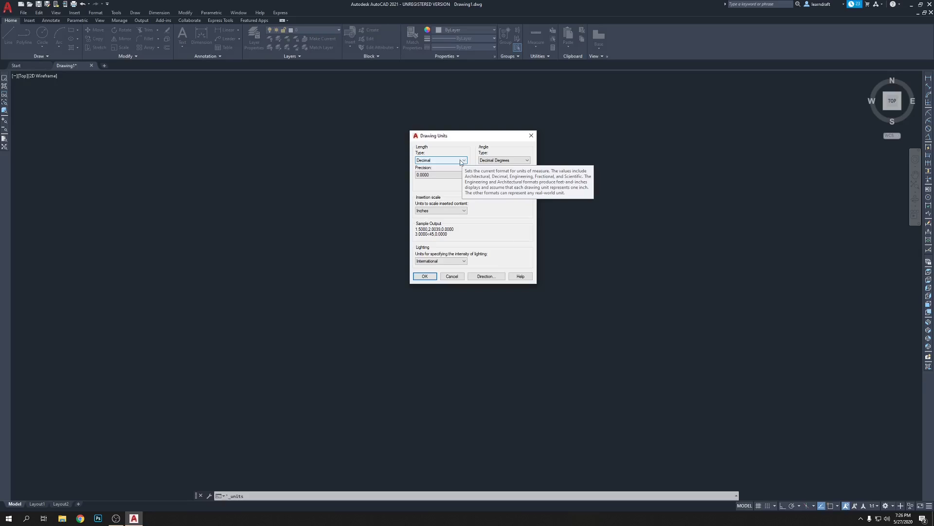
click(461, 161)
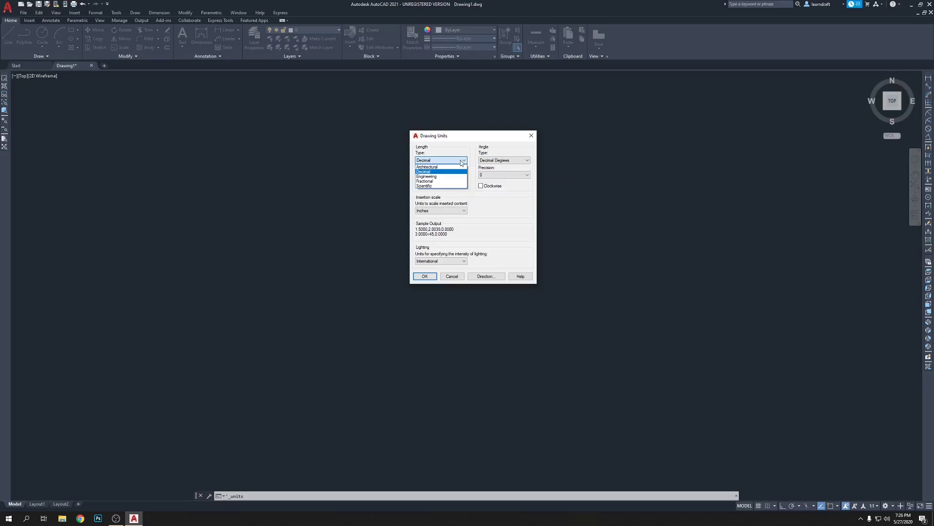
click(443, 177)
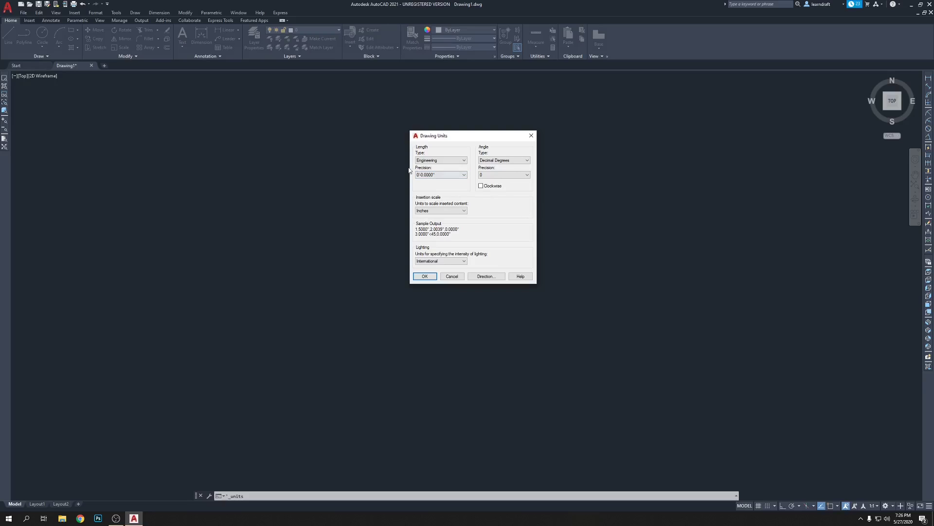
click(464, 176)
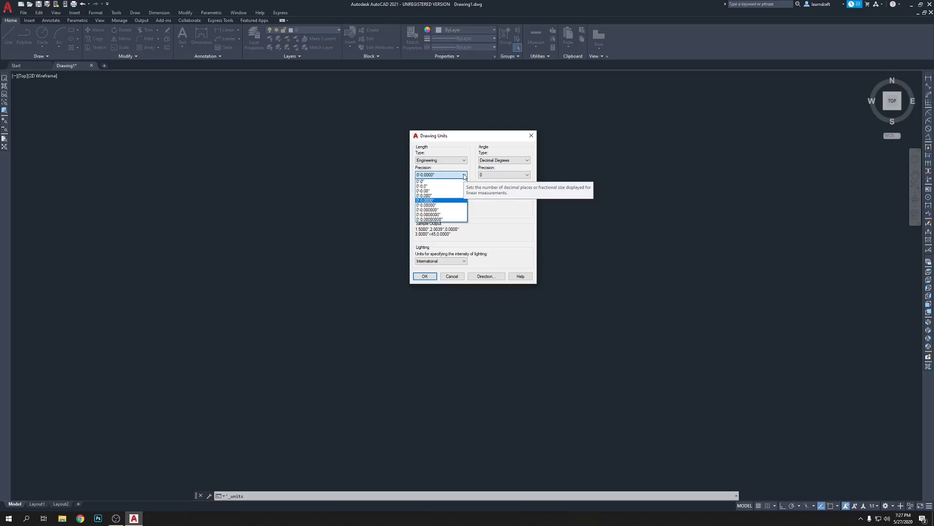
click(436, 181)
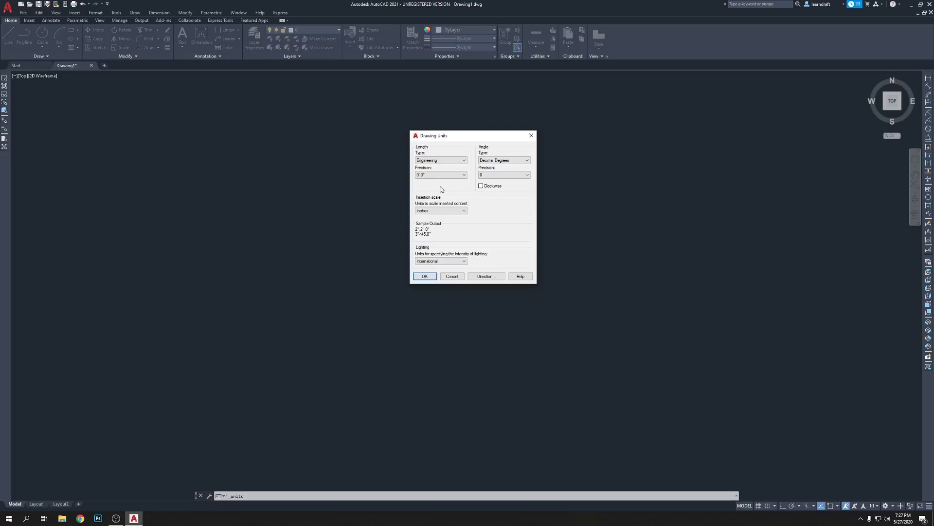
Keep Decimal Degrees as the angle type and set angle precision to 0.0.
click(501, 162)
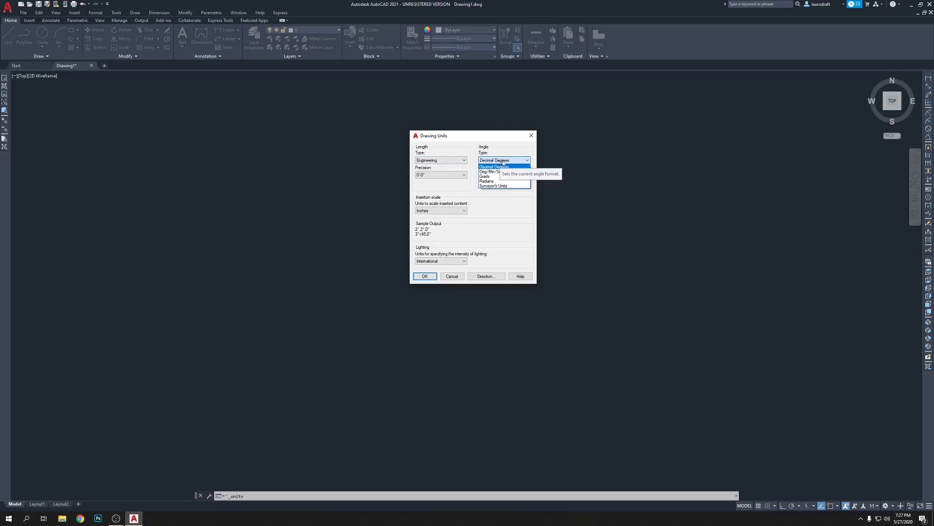
click(502, 162)
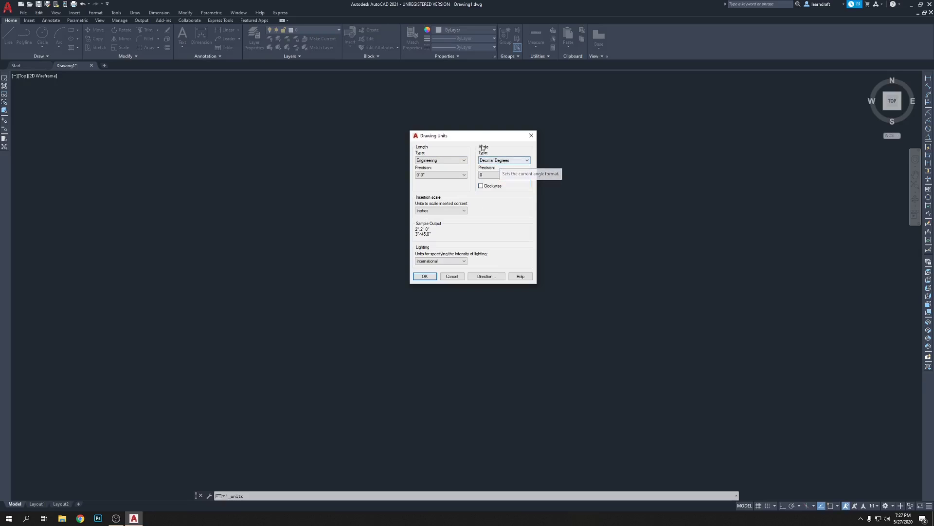
click(506, 162)
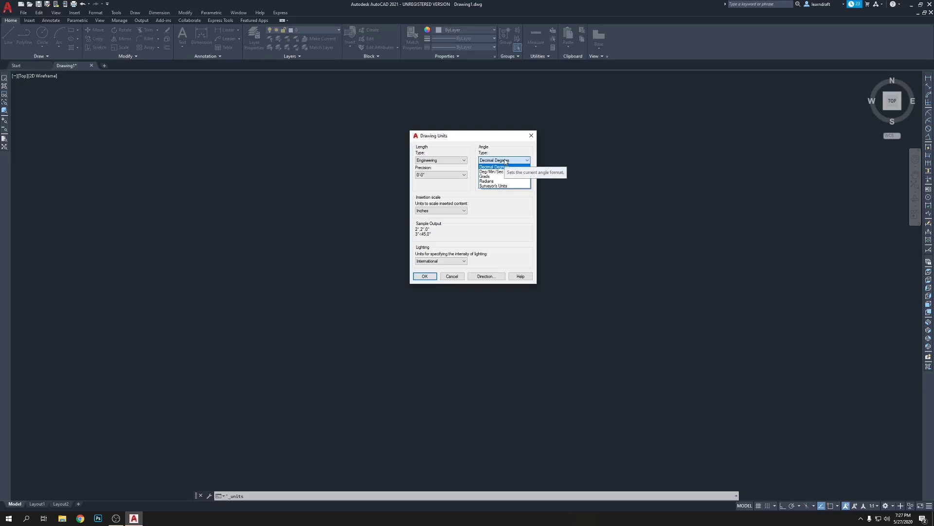
click(505, 161)
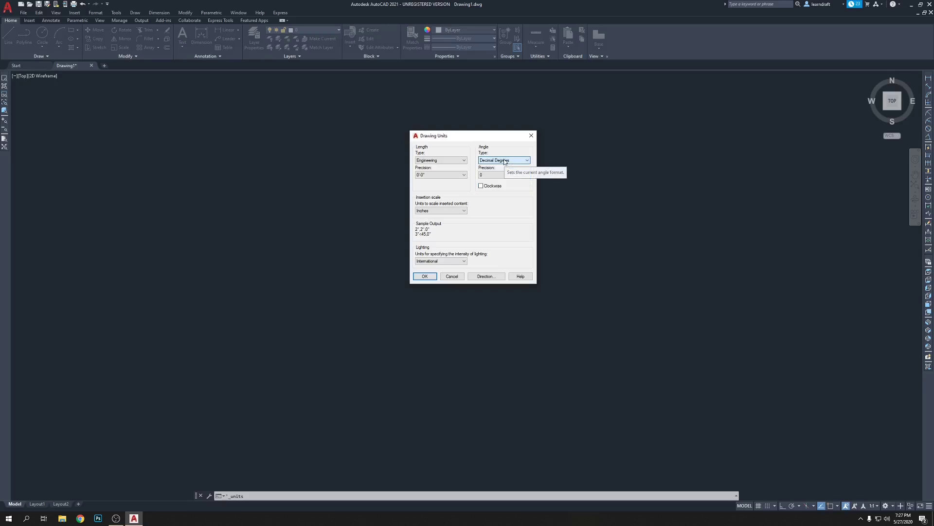
click(503, 175)
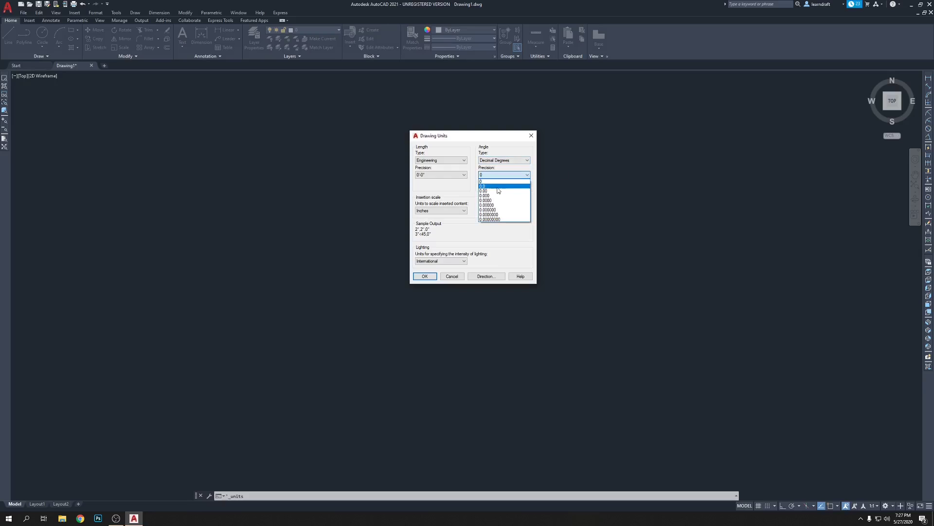
click(497, 187)
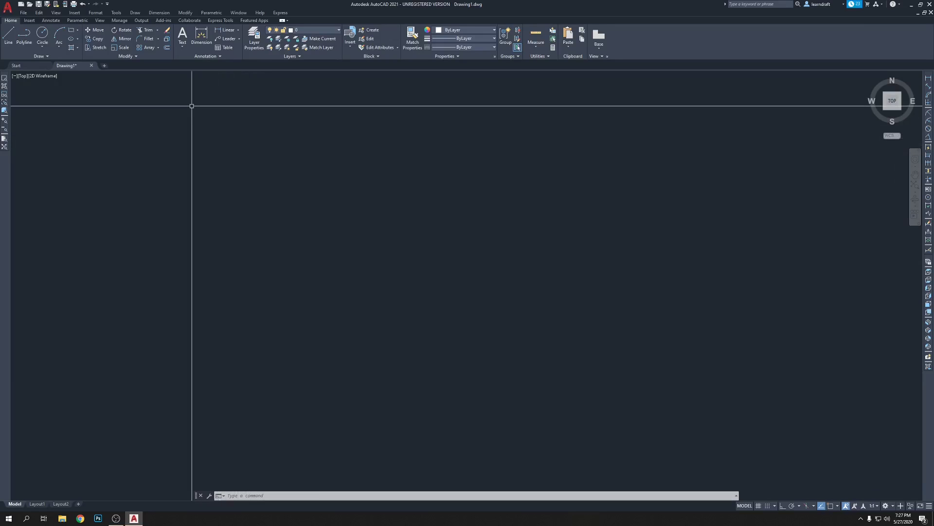
Open the Text Style dialog for the Standard Arial style and select its Height field.
click(96, 13)
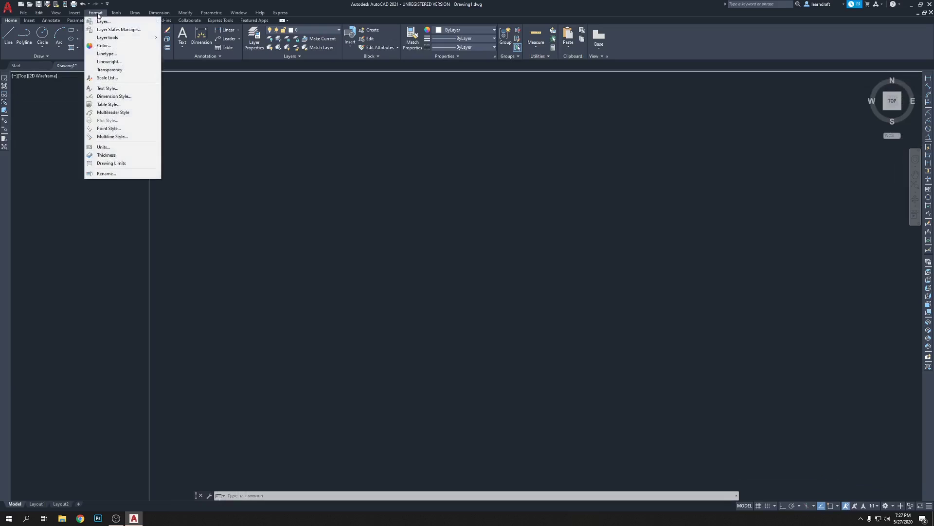
click(113, 88)
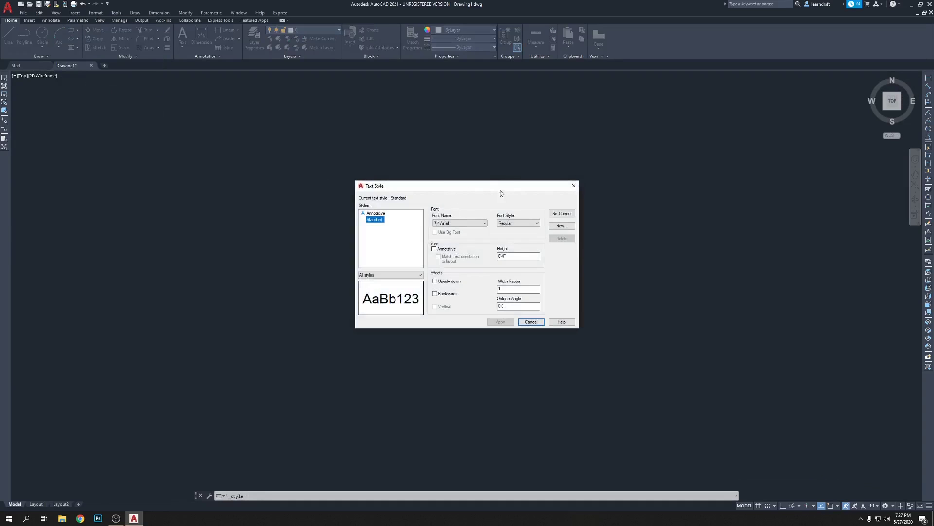
drag(501, 186, 542, 159)
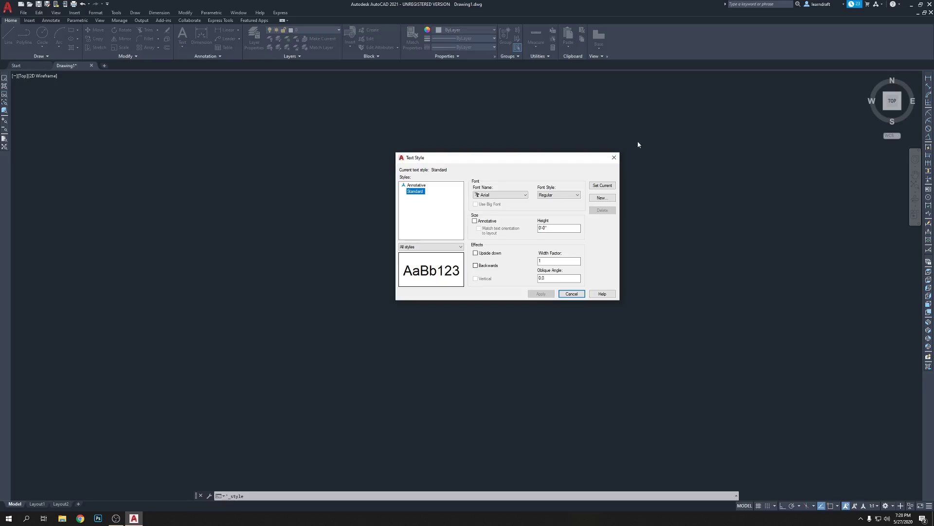
drag(538, 157, 505, 149)
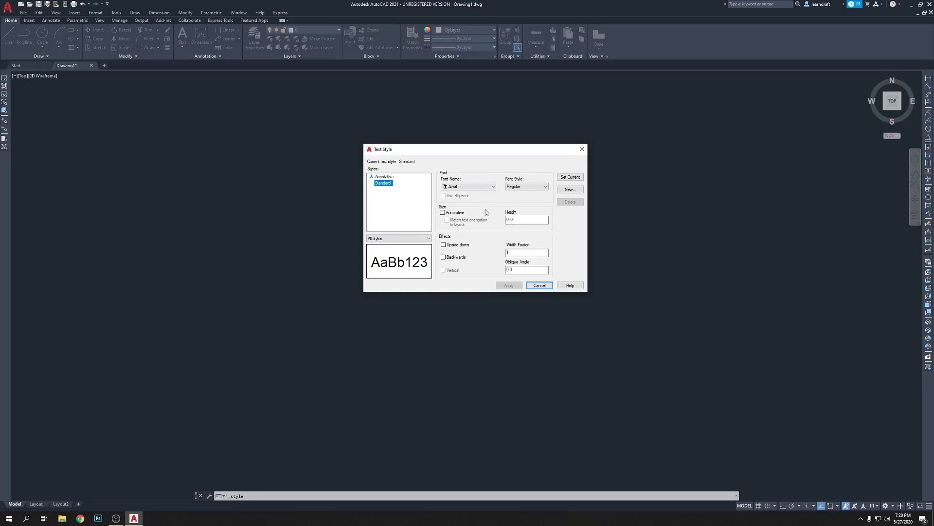
click(522, 219)
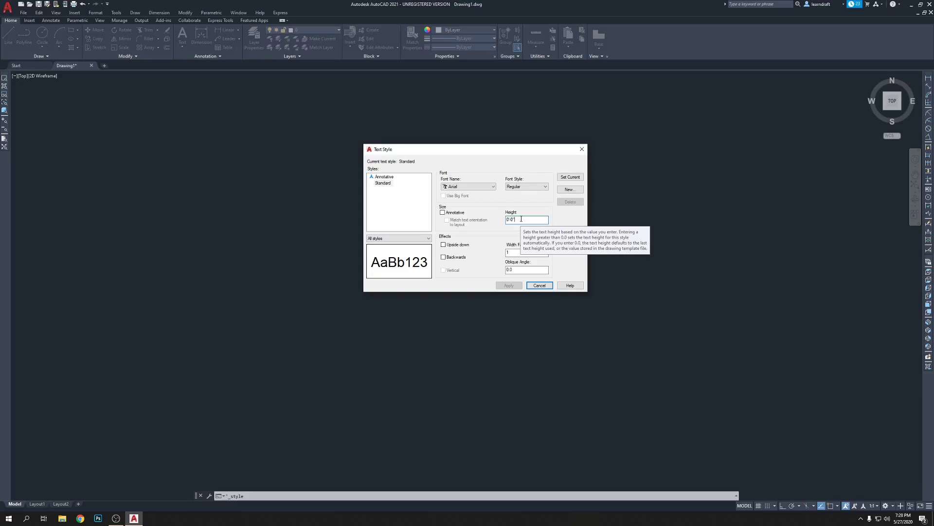
Set the Standard text style height to 2, apply the change and close the dialog.
key(BackSpace)
key(BackSpace)
key(BackSpace)
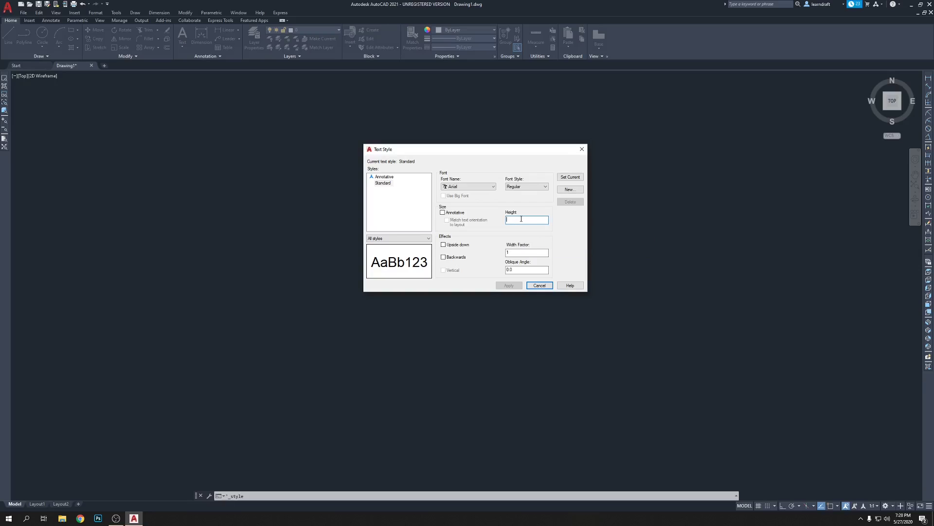
text(2)
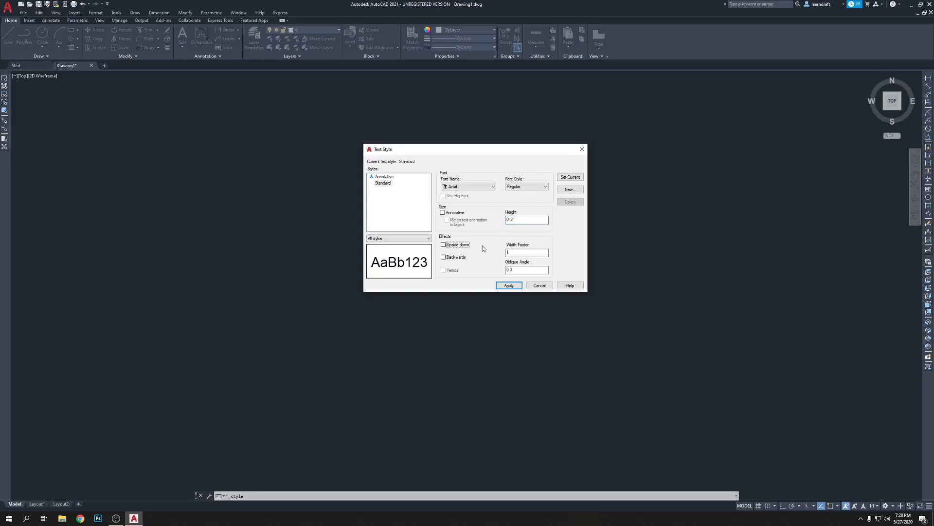
click(462, 246)
key(shift+Tab)
text(2)
click(410, 205)
click(512, 286)
click(538, 285)
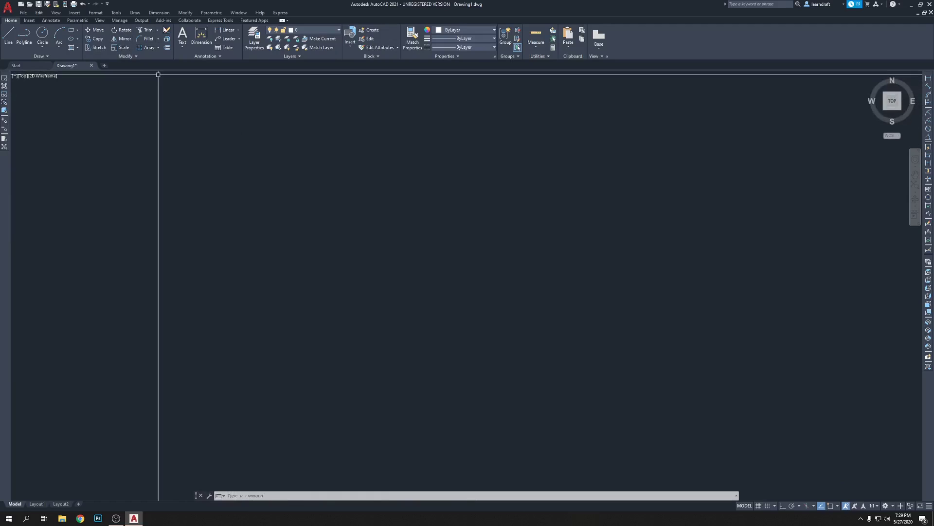
Open the Dimension Style Manager from Format and start modifying the Standard style.
click(95, 13)
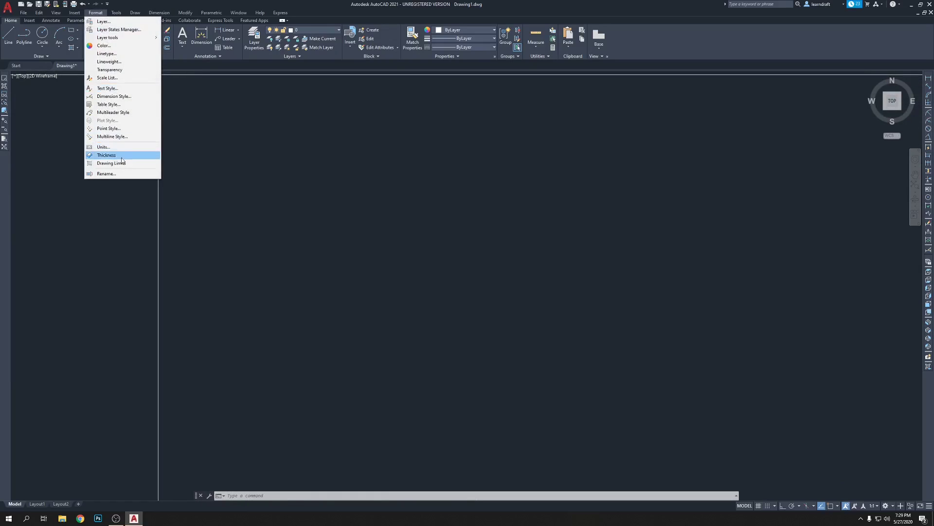
click(114, 97)
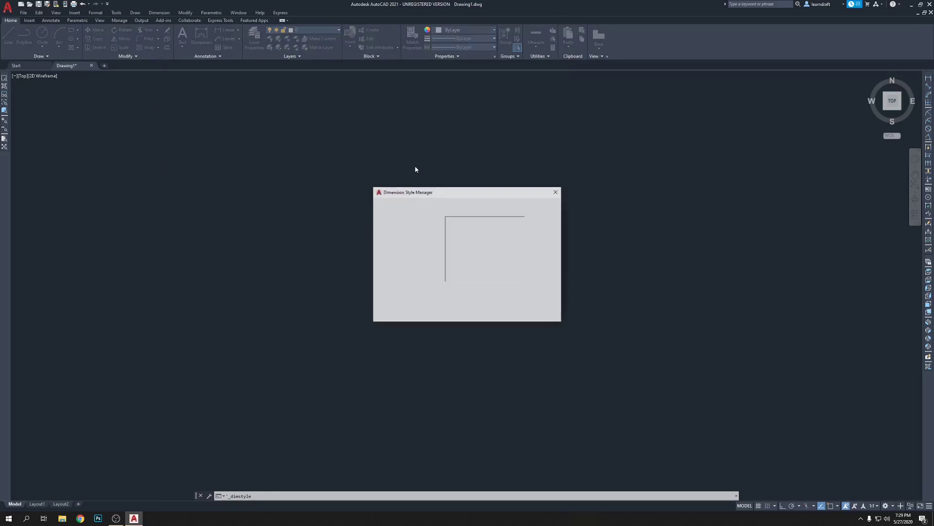
drag(480, 193, 511, 170)
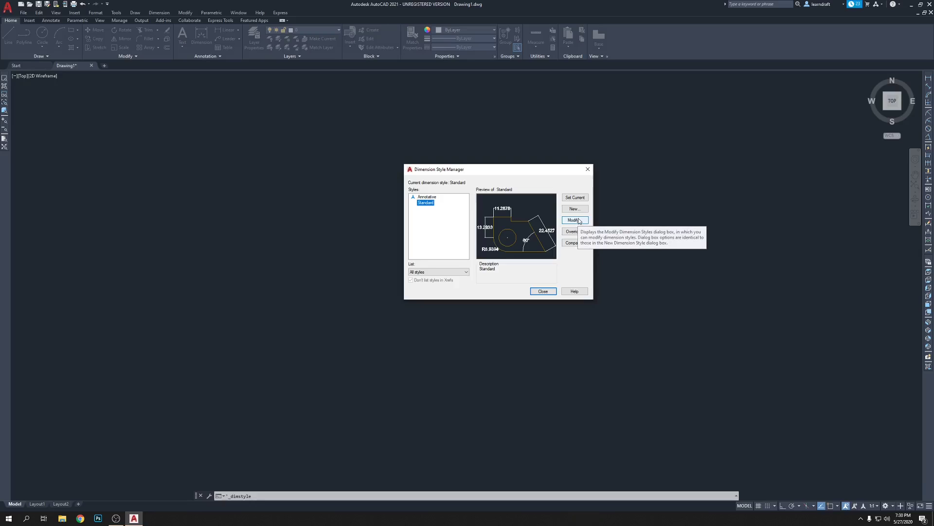
click(578, 221)
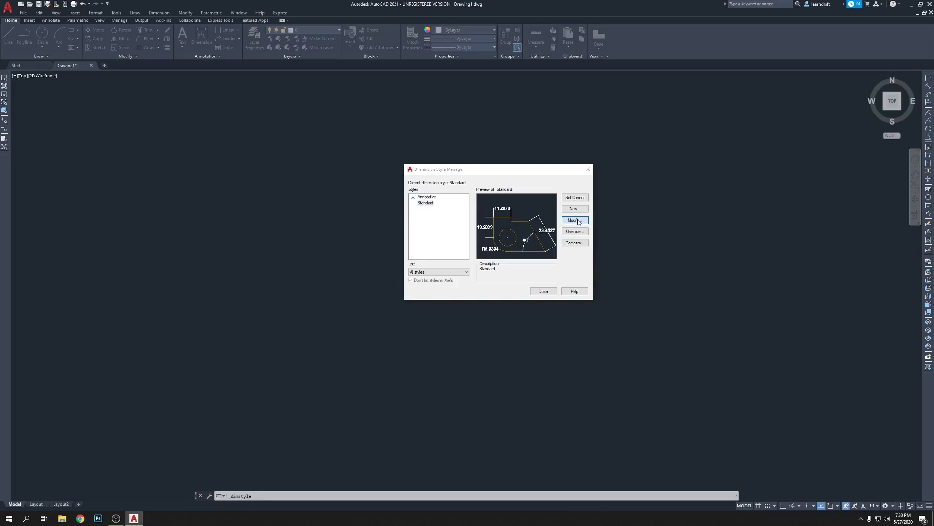
Set the Standard dimension style's primary units to Engineering with 0'-0" precision.
drag(263, 100, 343, 140)
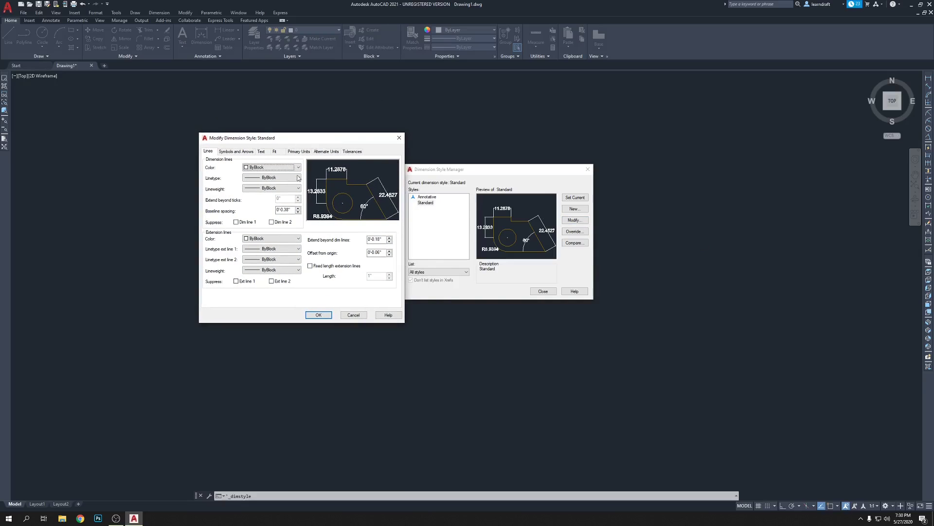
drag(326, 140, 410, 142)
click(381, 152)
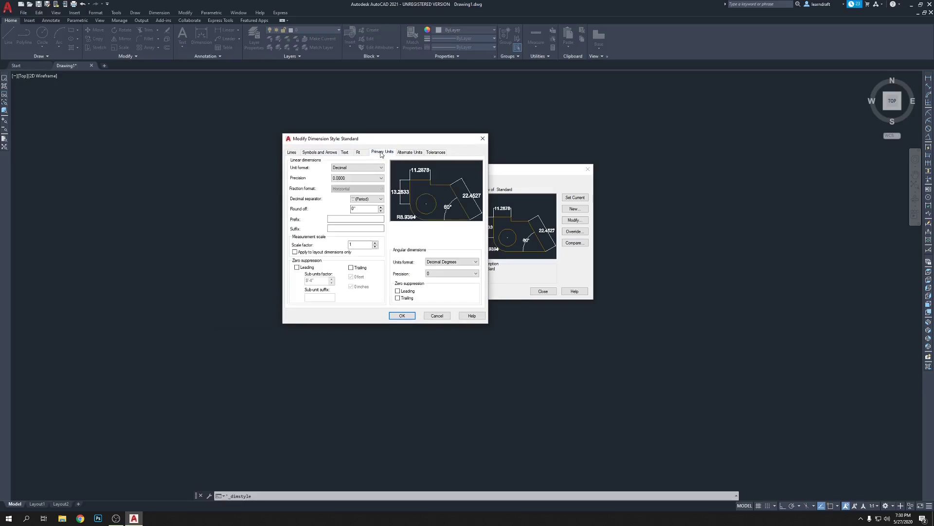
click(358, 167)
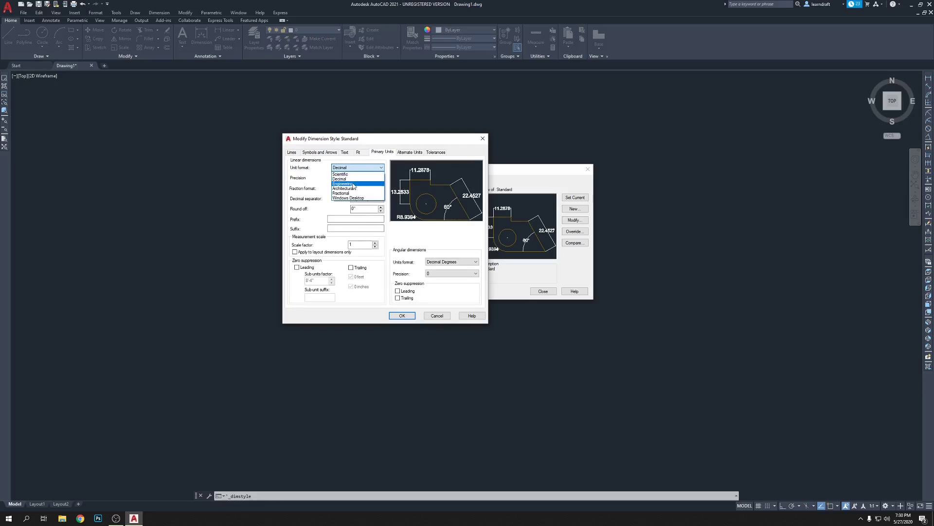
click(354, 184)
click(350, 178)
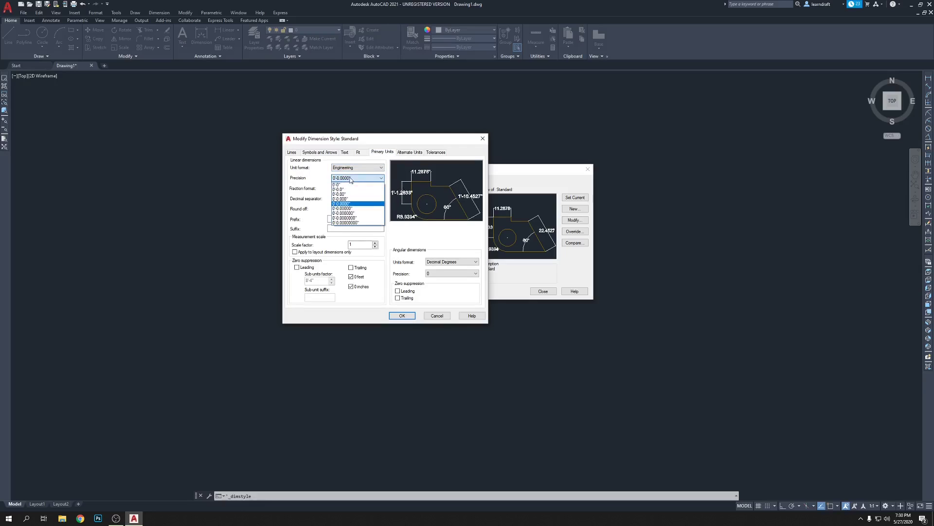
click(346, 183)
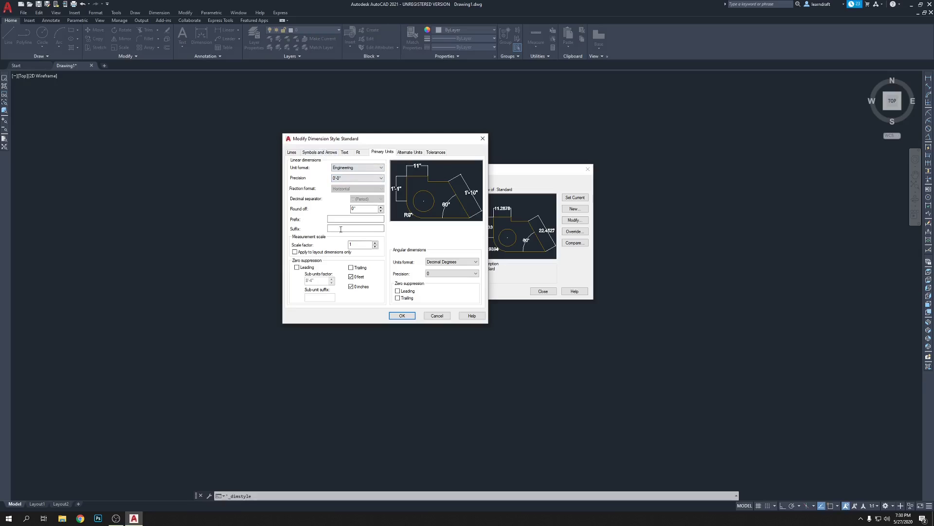
Review the Lines, Symbols and Arrows, and Text tab settings.
click(291, 153)
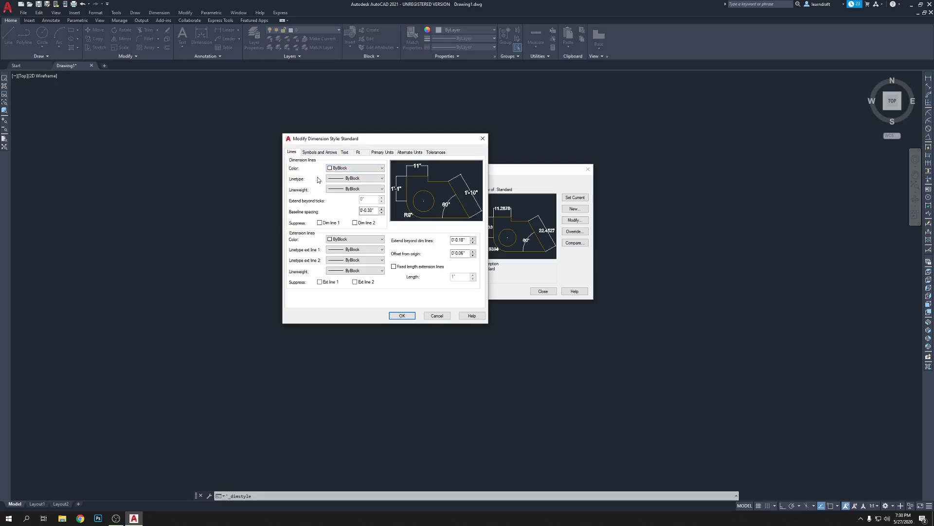
click(320, 153)
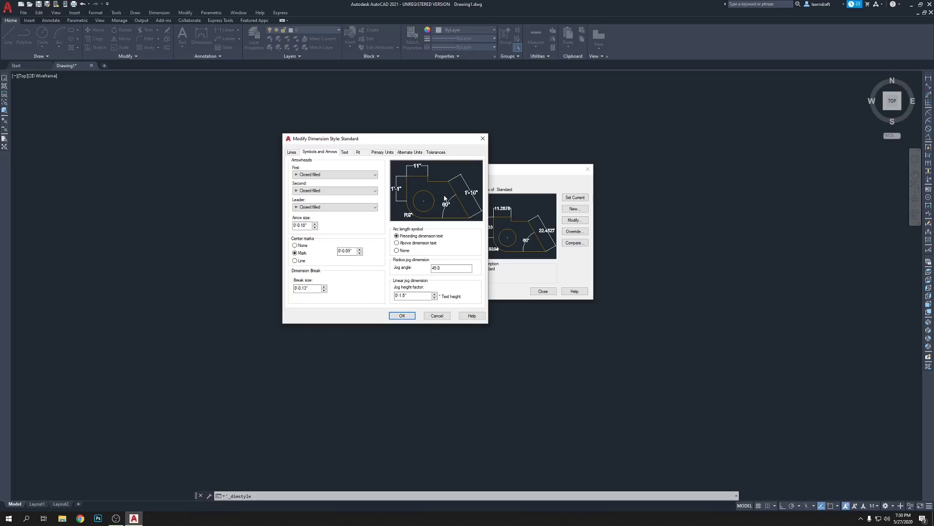
click(350, 152)
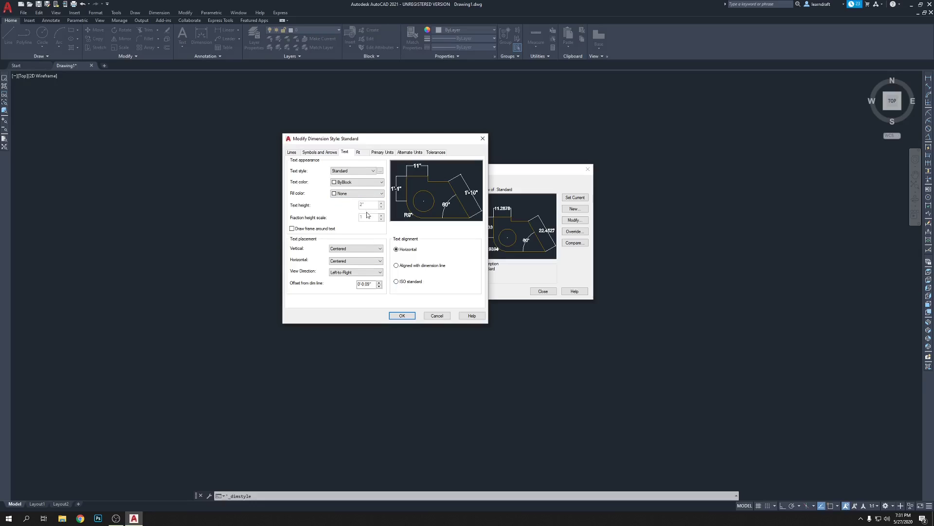
Set the Standard dimension text alignment to Aligned with dimension line.
click(396, 266)
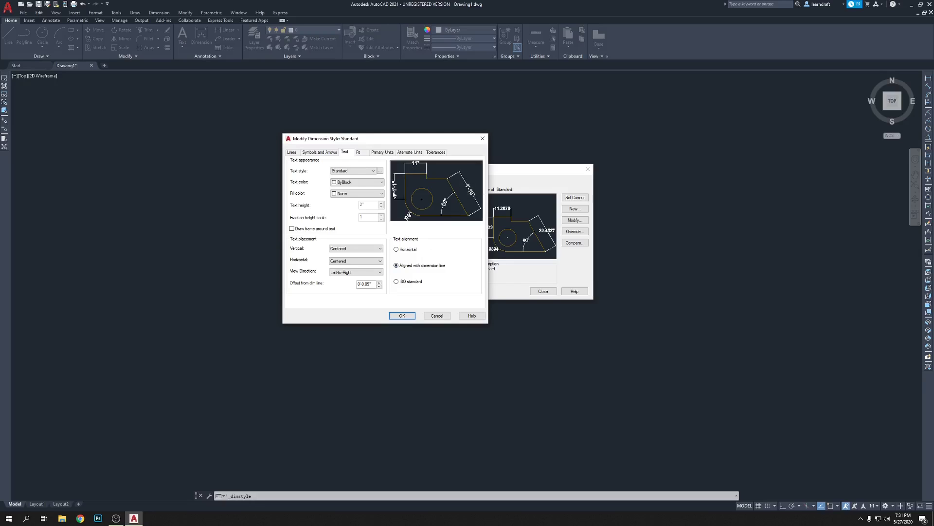
click(396, 249)
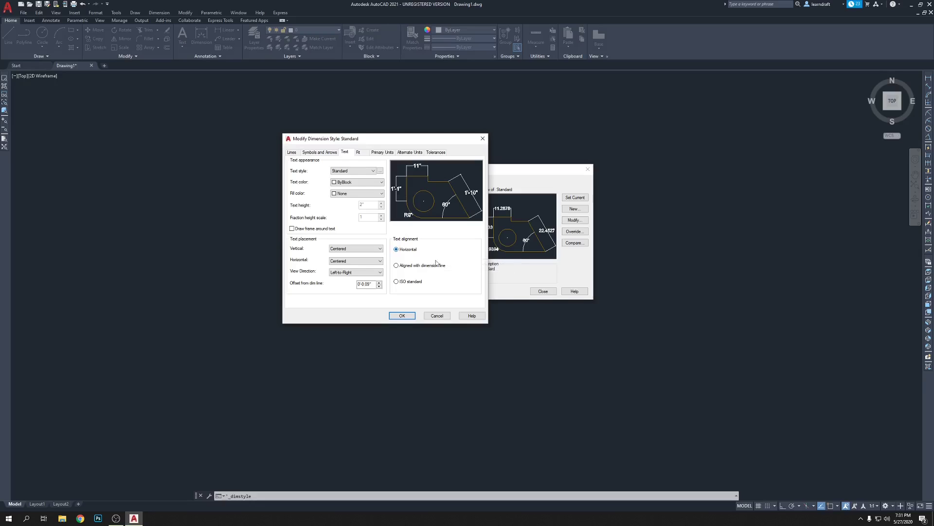
click(410, 266)
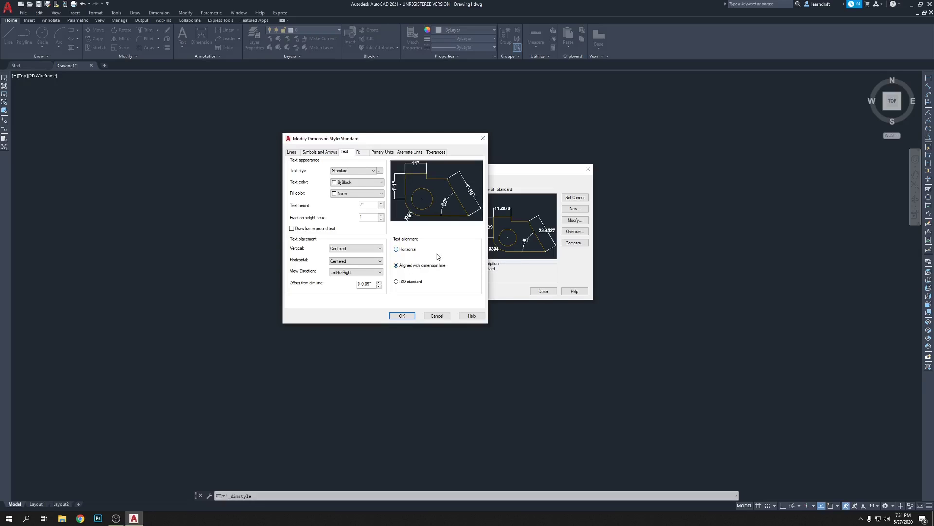
click(363, 153)
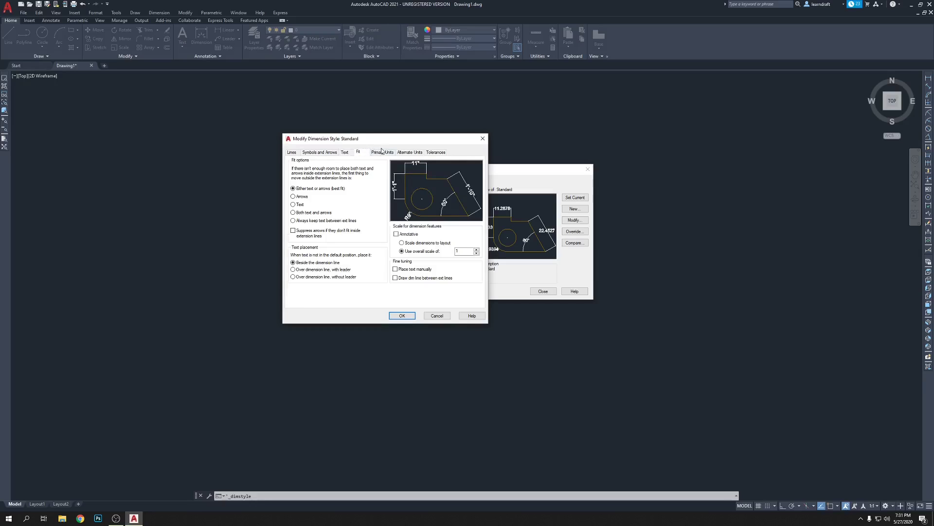
Confirm the Standard dimension style changes and close the Dimension Style Manager.
click(380, 153)
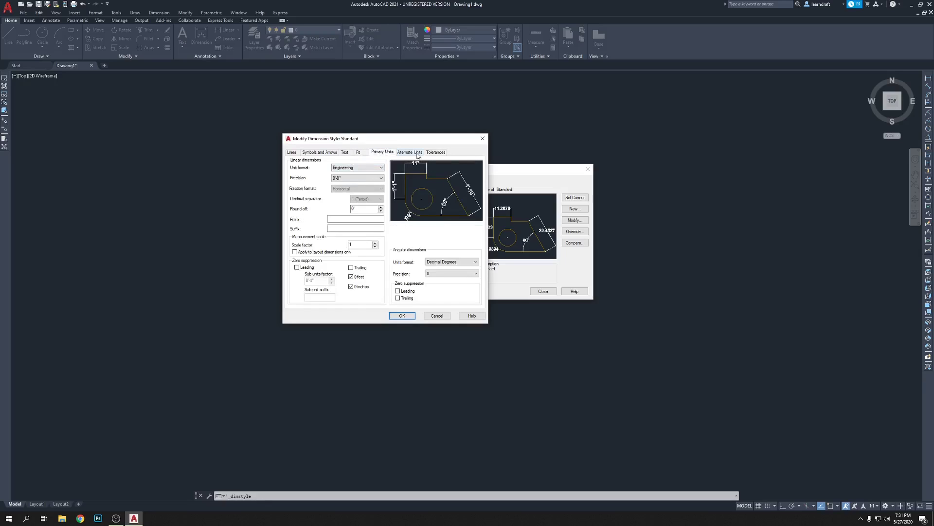
click(403, 316)
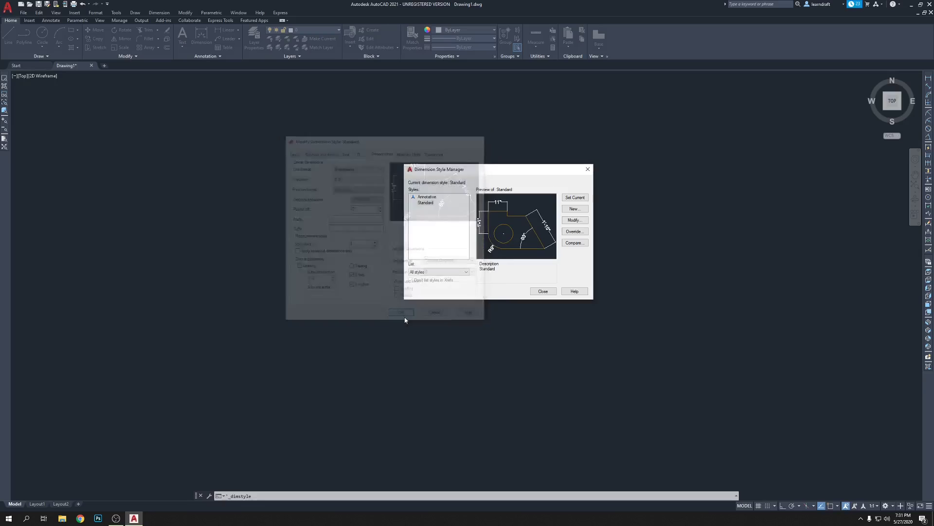
click(543, 291)
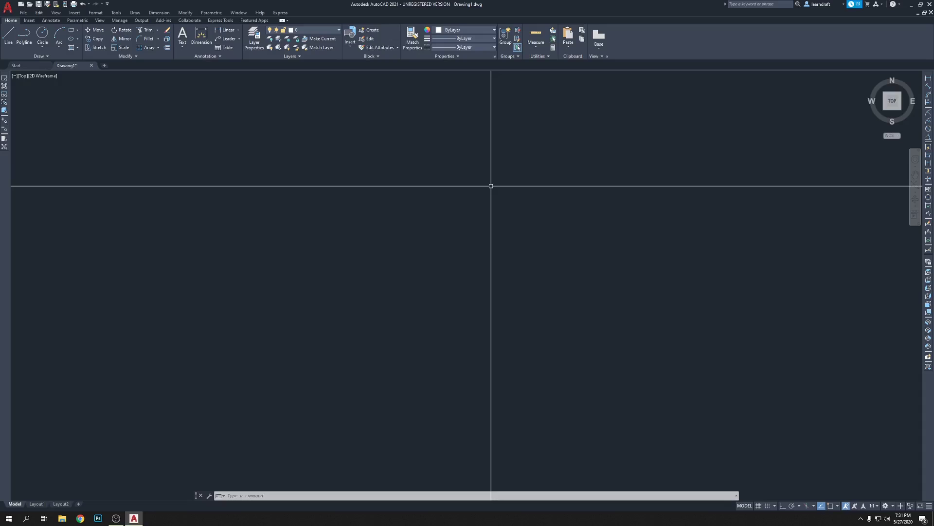
Draw a rectangle by picking two opposite corners.
text(l)
text(ec)
key(Return)
click(460, 161)
click(547, 267)
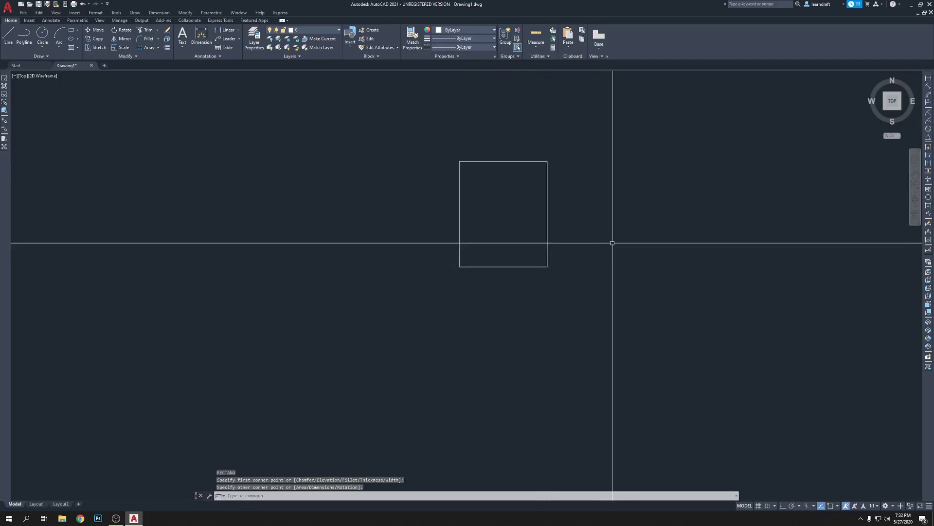
Draw a circle below the rectangle with the C command, picking a centre and radius.
scroll(586, 254, down, 2)
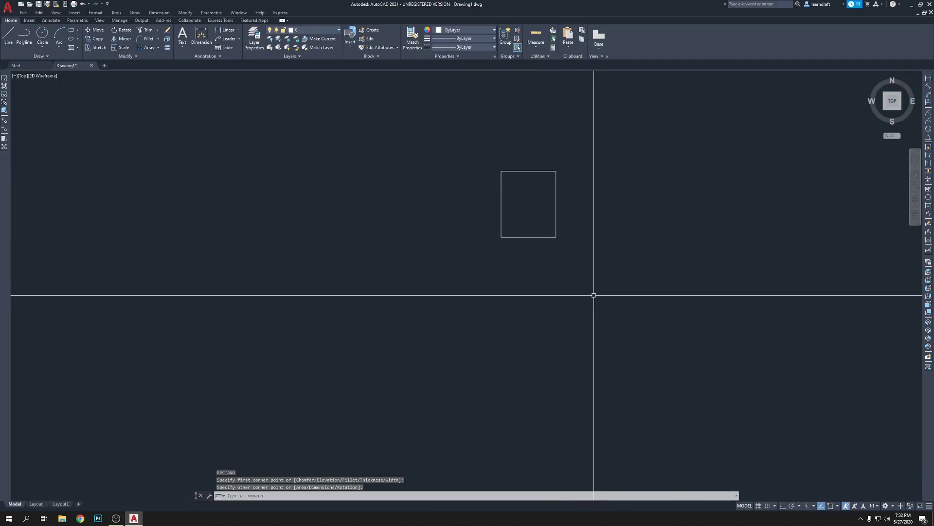
text(c)
key(Return)
click(532, 302)
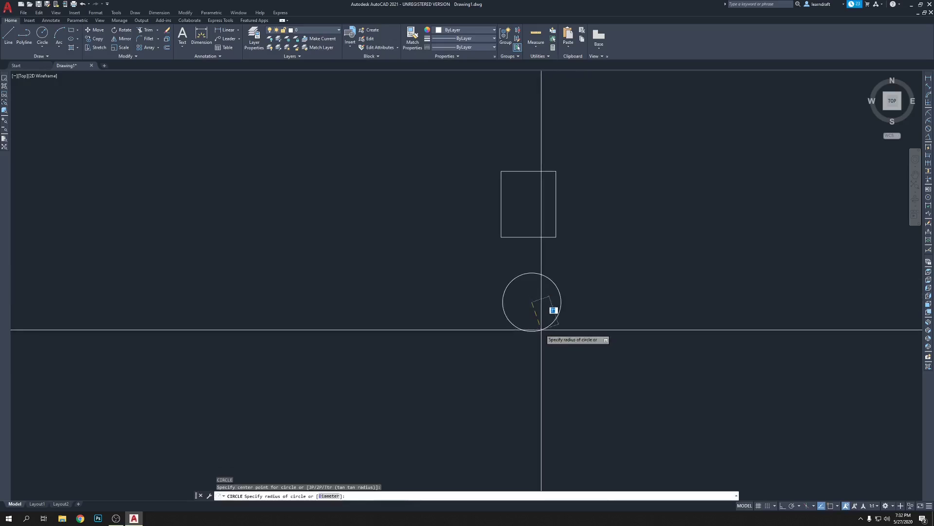
click(558, 313)
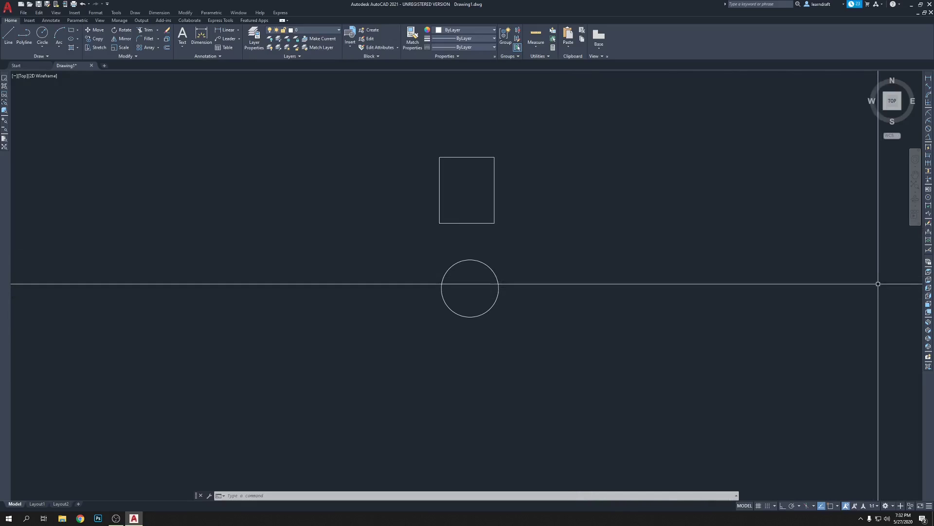
Step through the Bottom, Left, Right, Front and Back views, ending back in Top view.
click(929, 273)
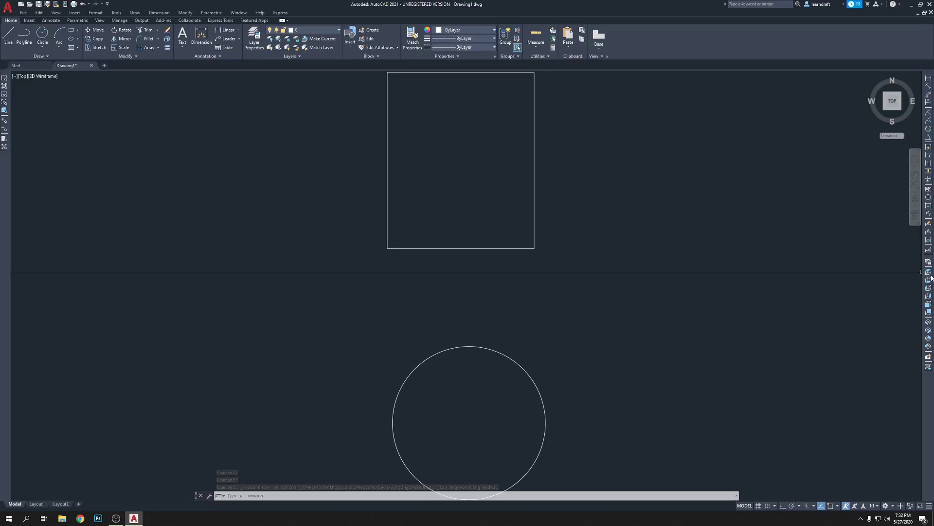
click(929, 280)
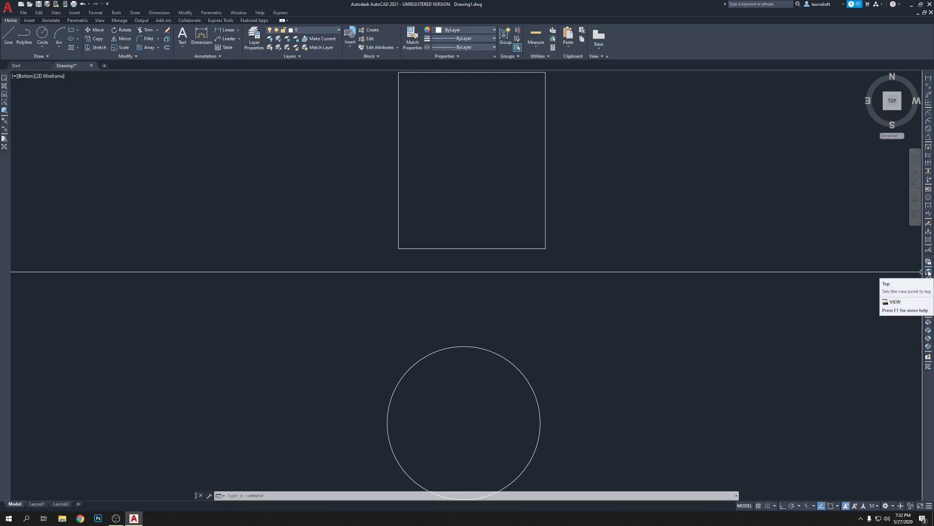
click(929, 272)
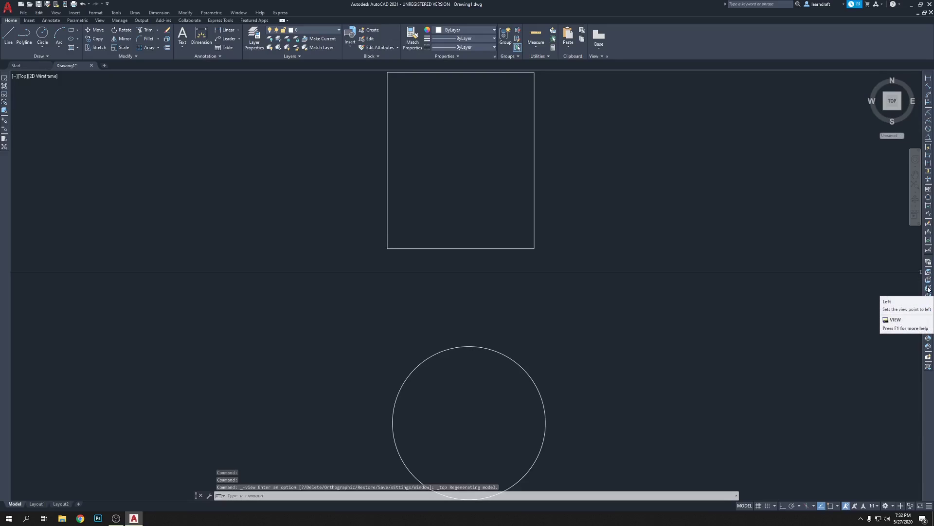
click(929, 289)
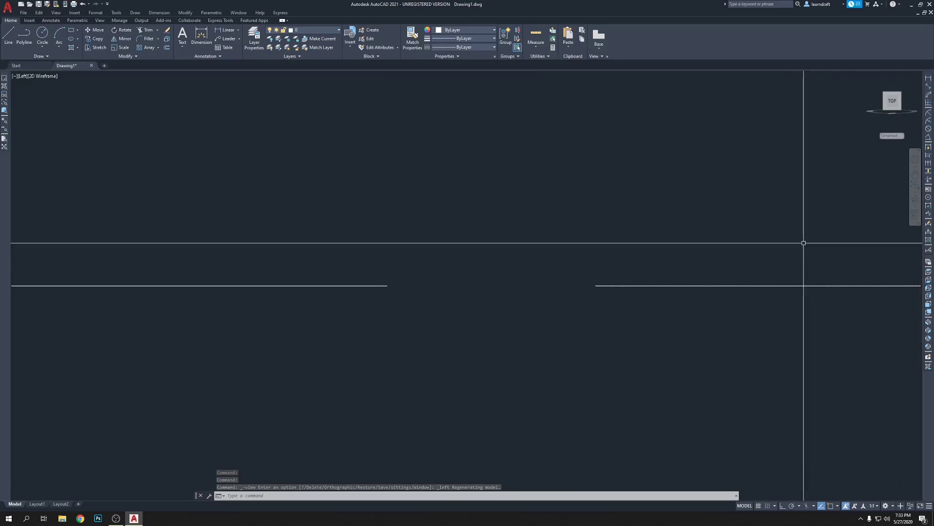
click(929, 296)
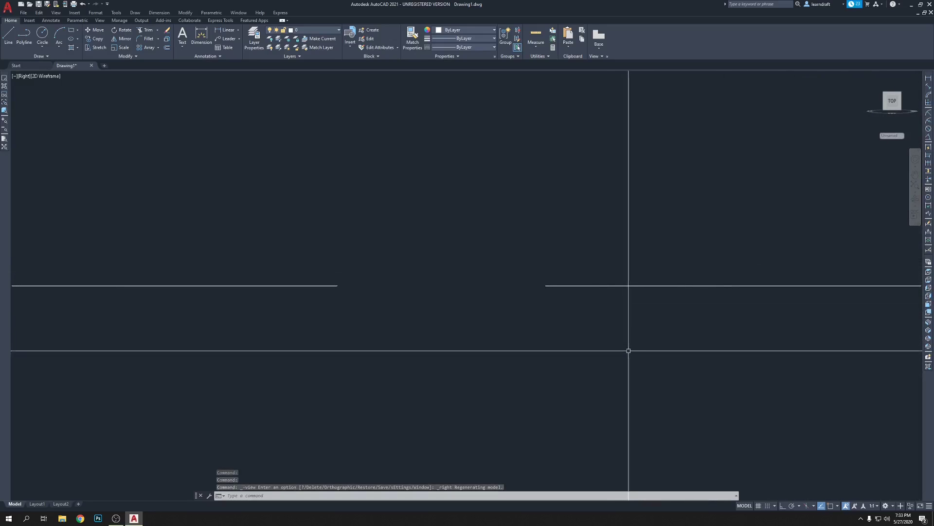
click(928, 295)
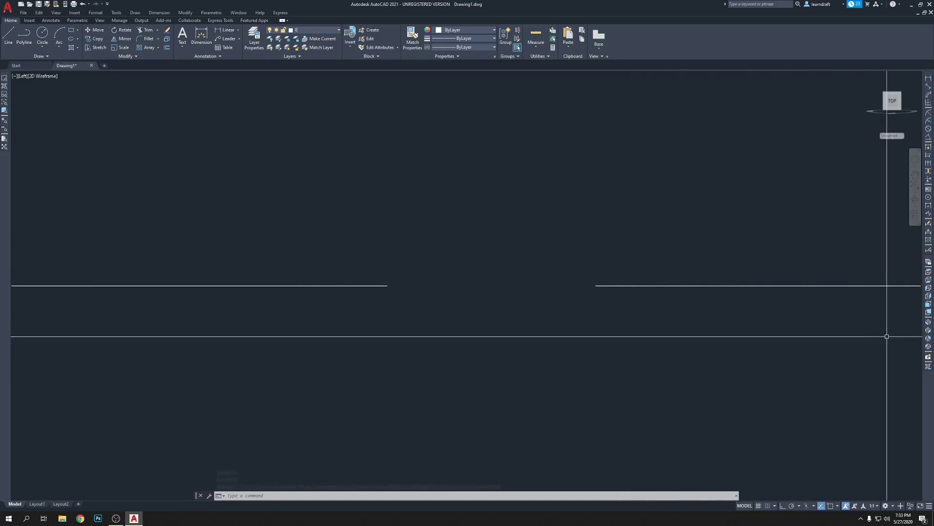
click(928, 305)
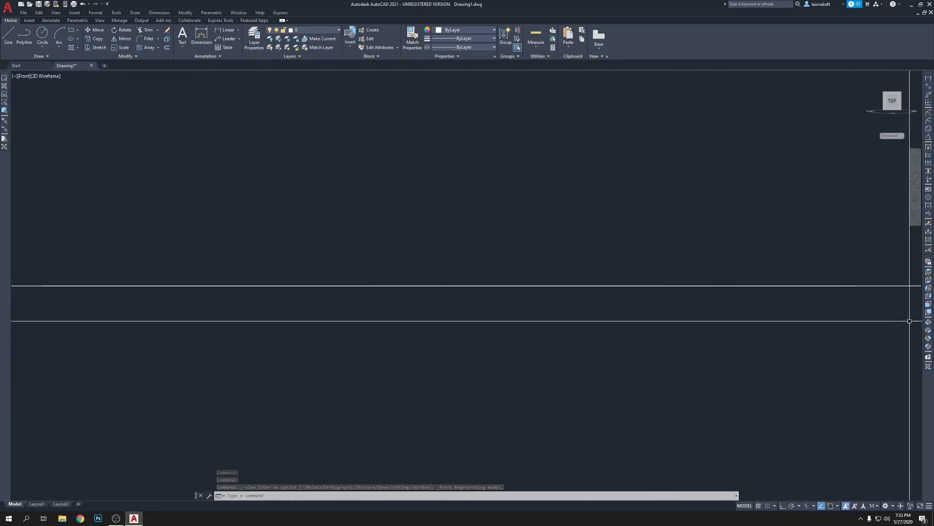
click(929, 312)
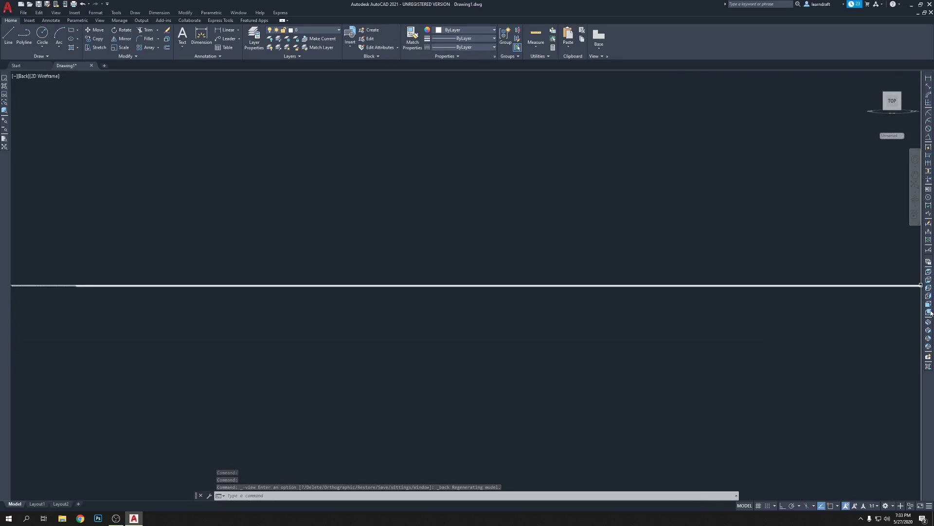
click(929, 273)
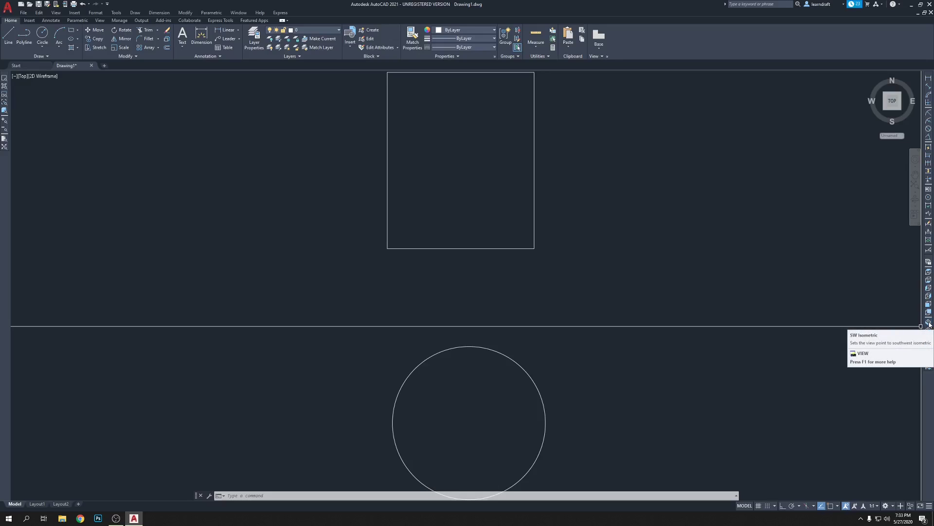
Cycle through SW, SE, NE and NW isometric views, then return to Top and reframe the shapes.
click(929, 322)
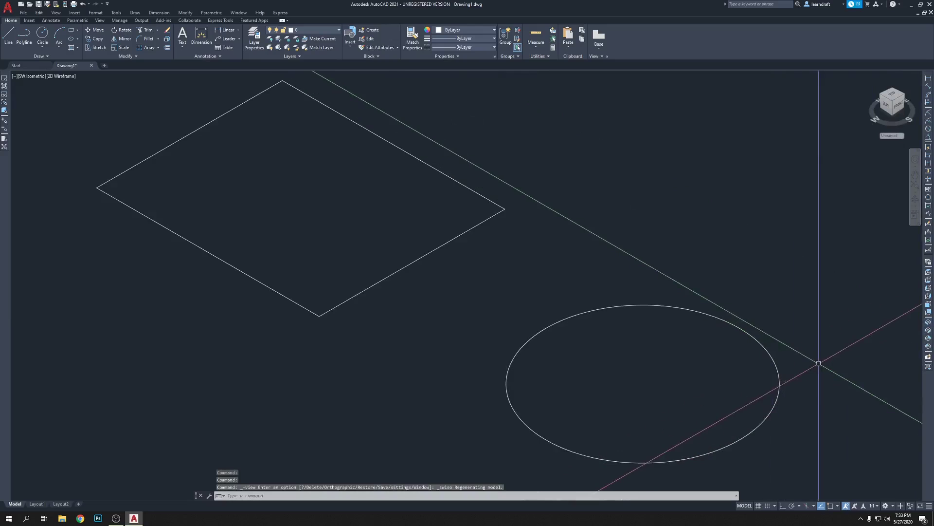
click(929, 331)
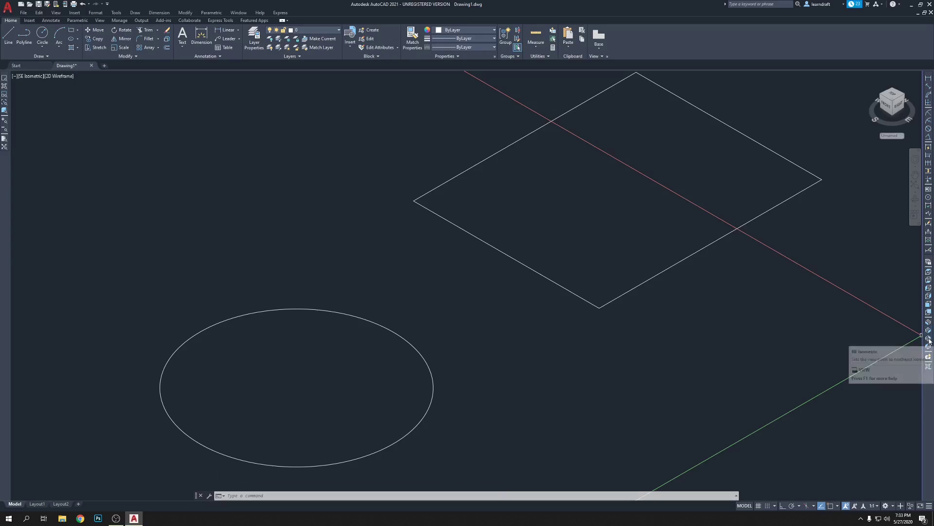
click(930, 339)
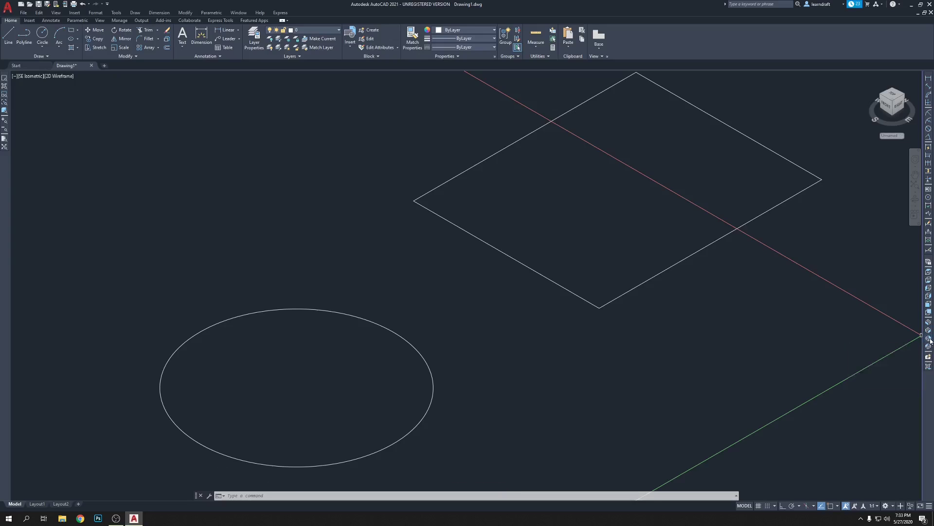
click(930, 347)
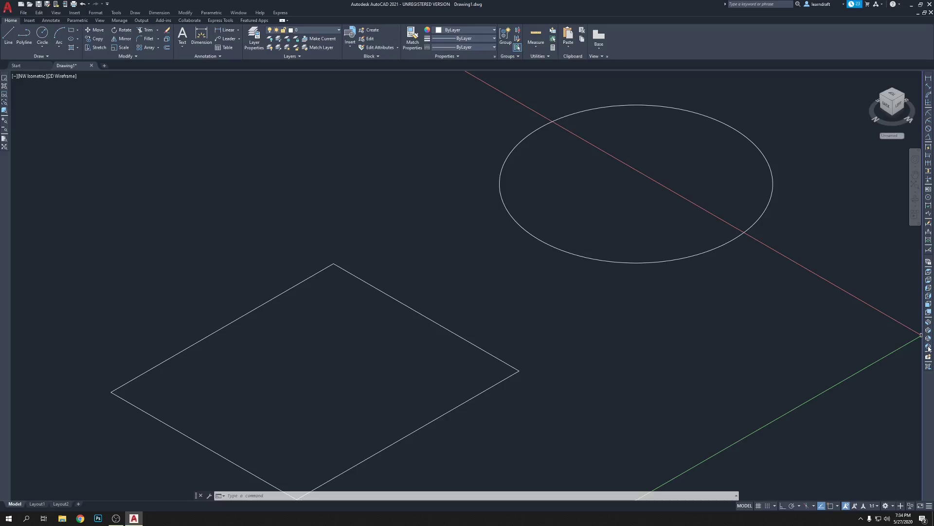
click(928, 272)
scroll(454, 258, down, 2)
scroll(501, 239, down, 2)
scroll(507, 251, up, 2)
middle_drag(508, 251, 512, 253)
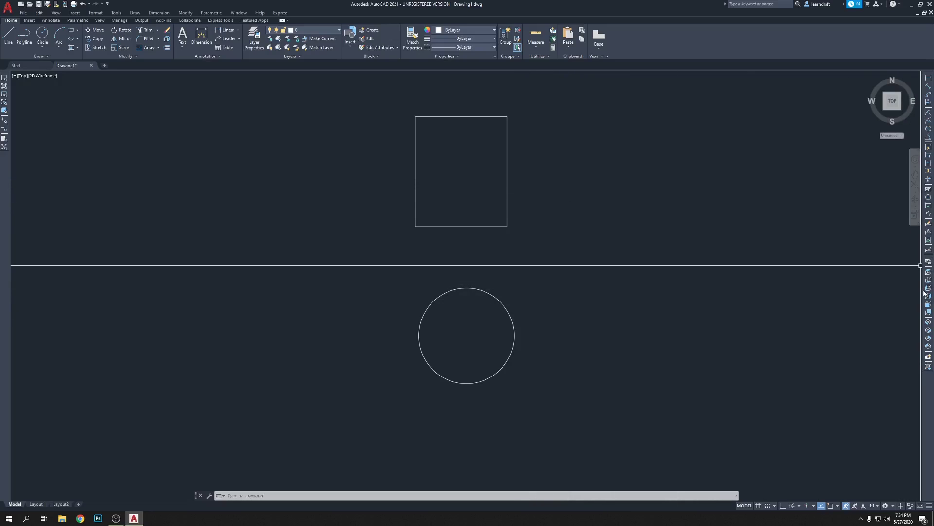
click(547, 195)
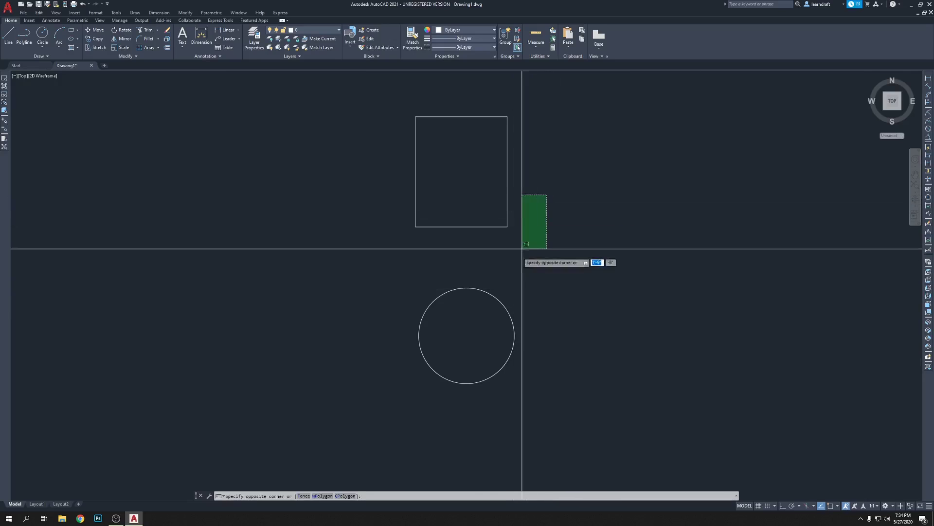
click(355, 306)
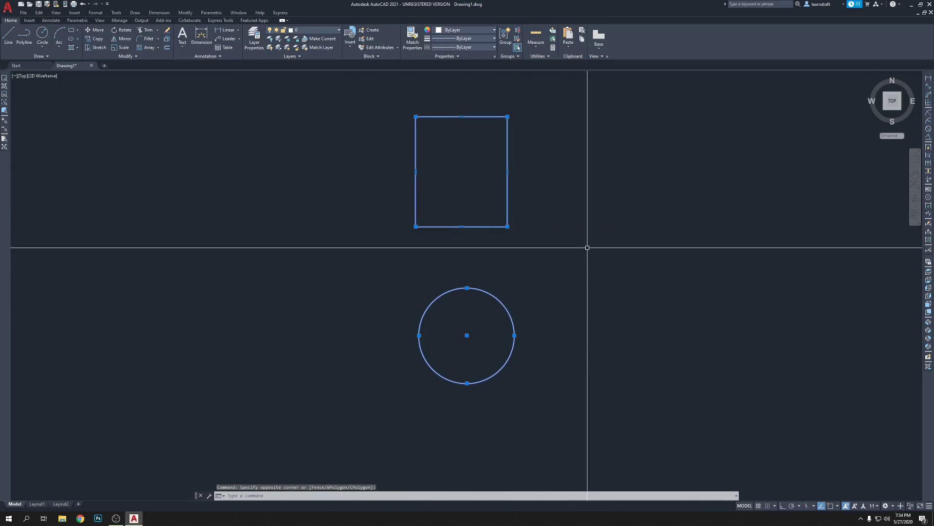
click(577, 181)
click(305, 301)
click(563, 233)
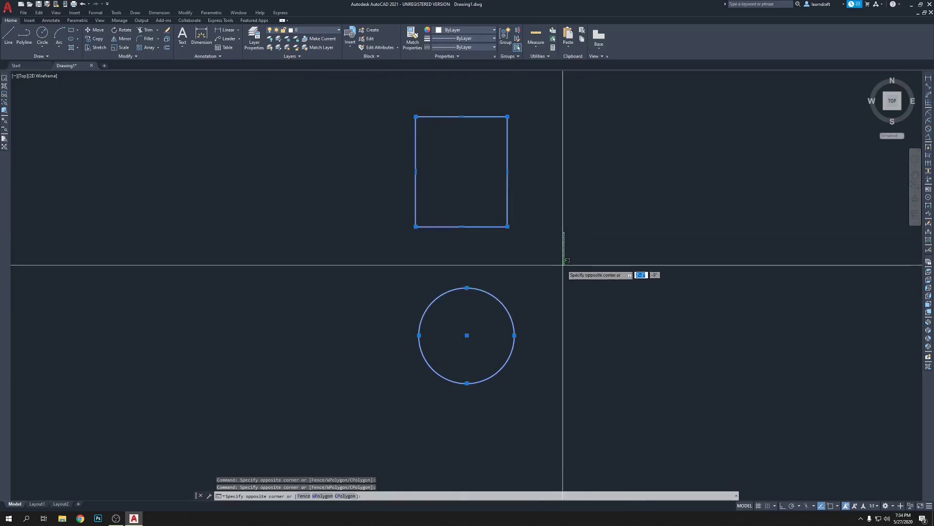
click(564, 265)
key(Escape)
key(Escape)
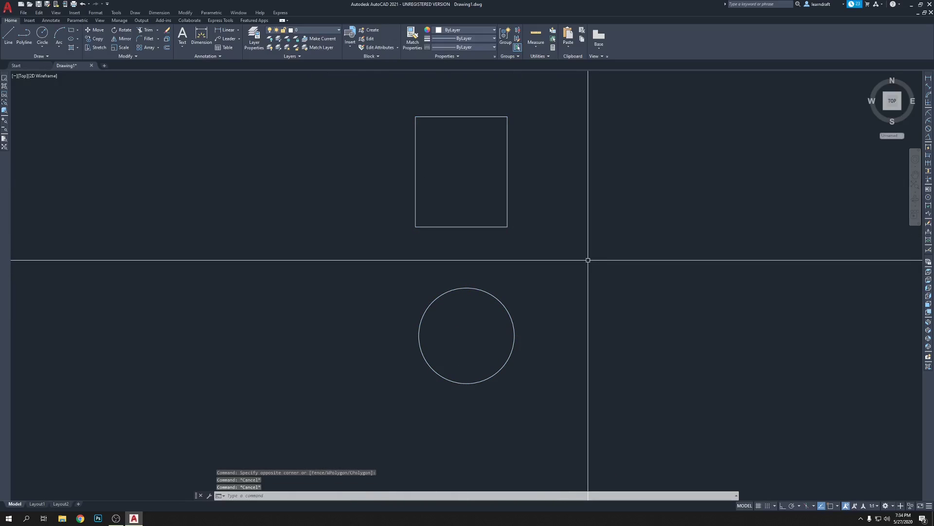
key(ctrl+a)
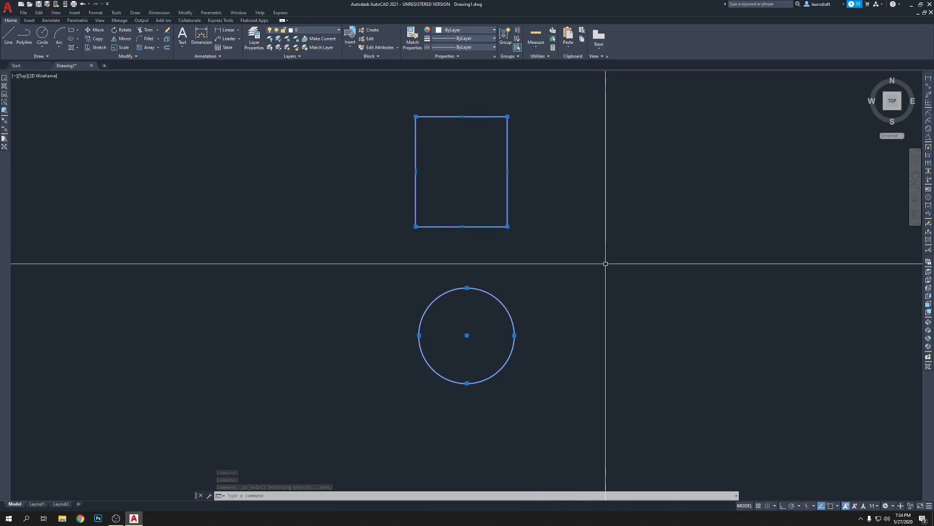
key(Escape)
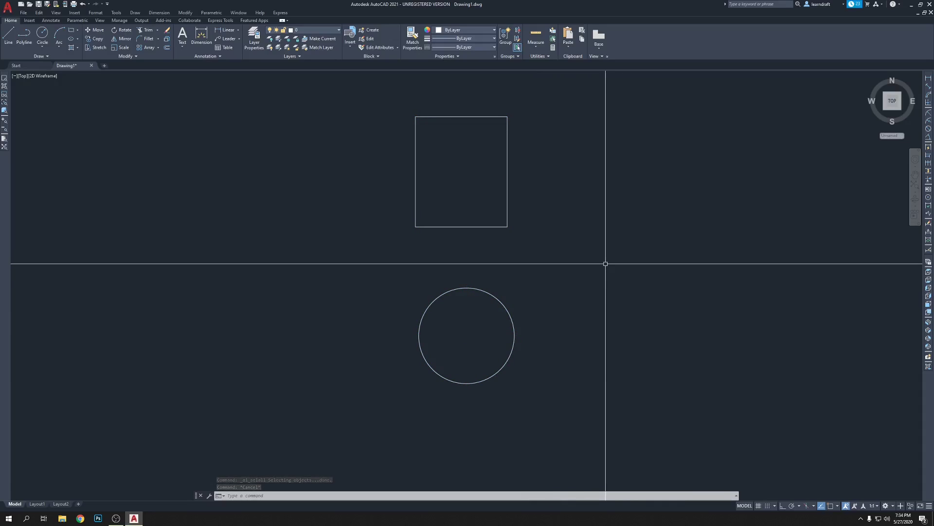
click(530, 154)
click(490, 312)
key(Escape)
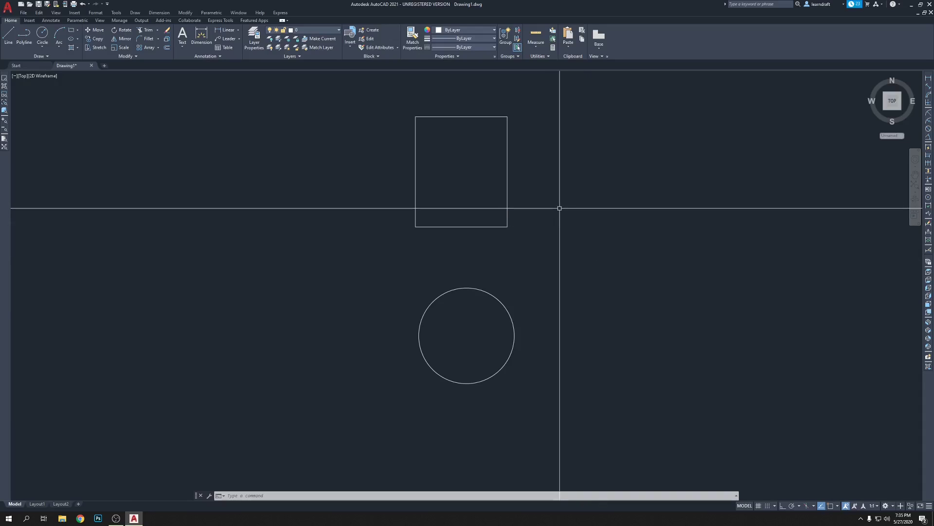
middle_drag(569, 181, 555, 194)
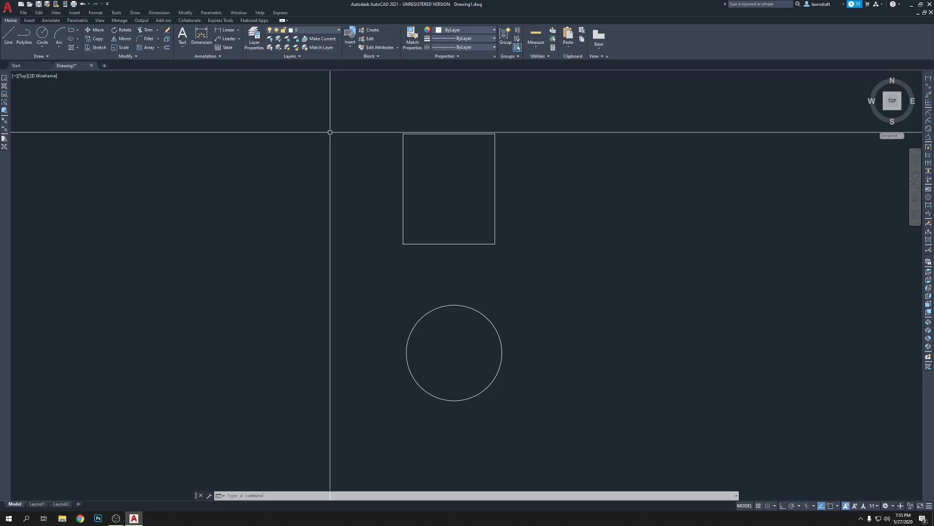
Bring up the Save Drawing As dialog for Drawing1.dwg in Documents, after briefly checking the File menu.
key(ctrl+s)
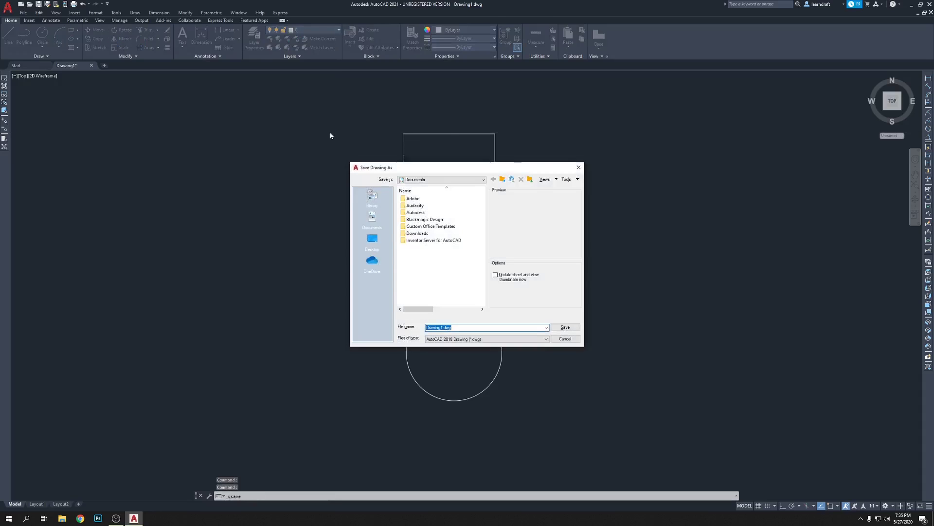
key(Escape)
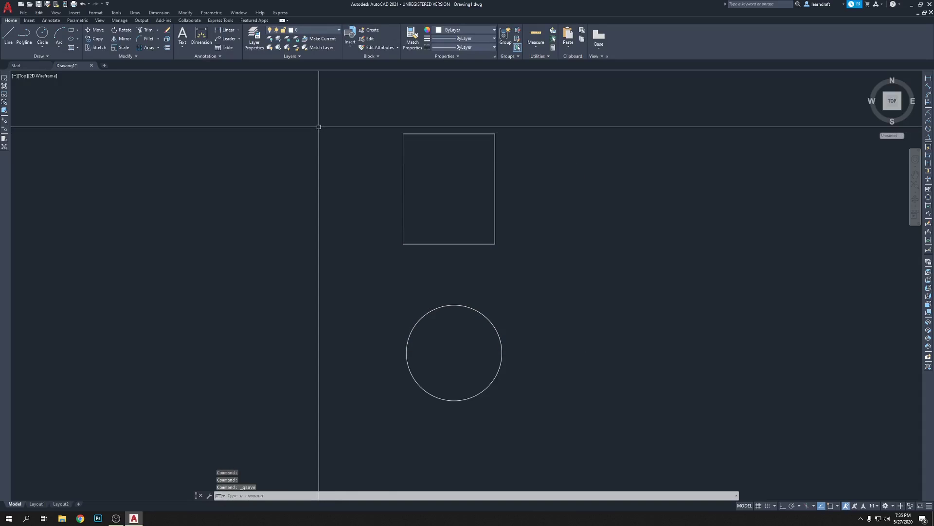
click(24, 13)
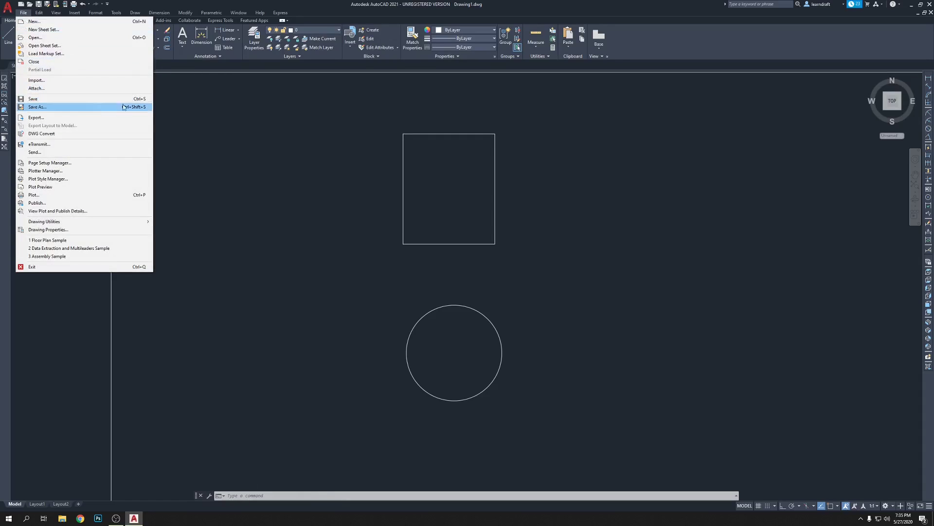
click(191, 116)
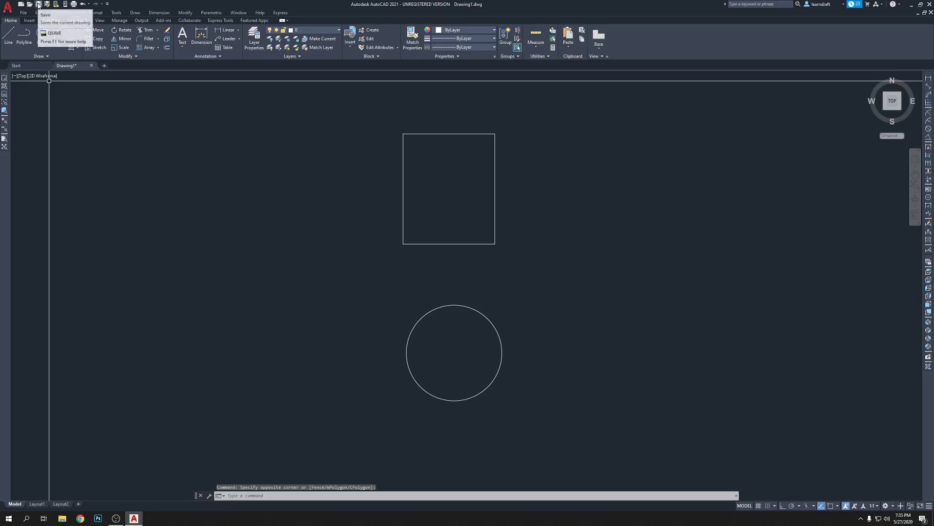
click(448, 184)
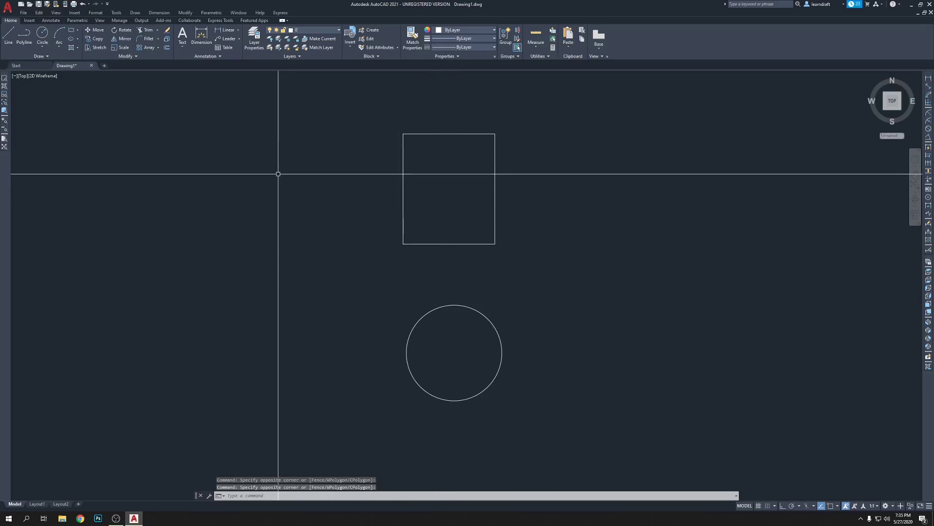
key(ctrl+s)
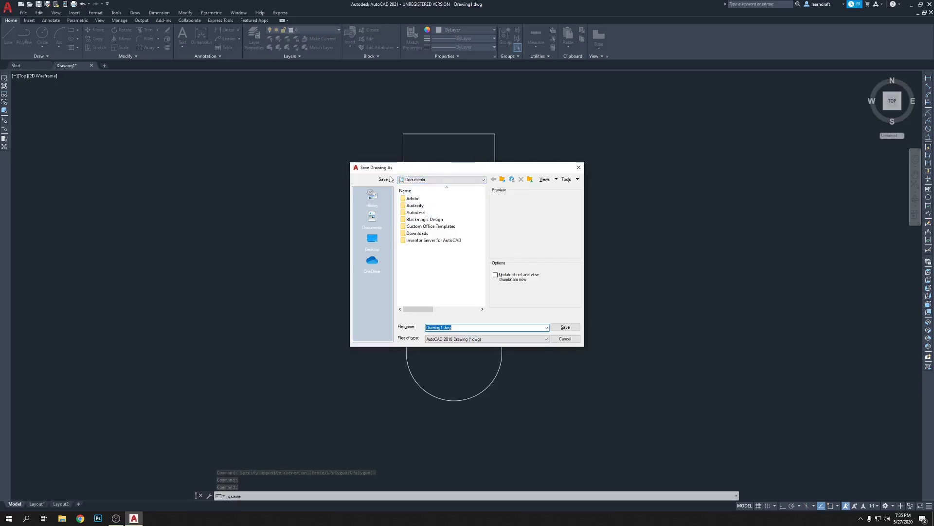
Point the save location to the AutoCAD 2021 Tutorials folder on New Volume (D:).
click(448, 180)
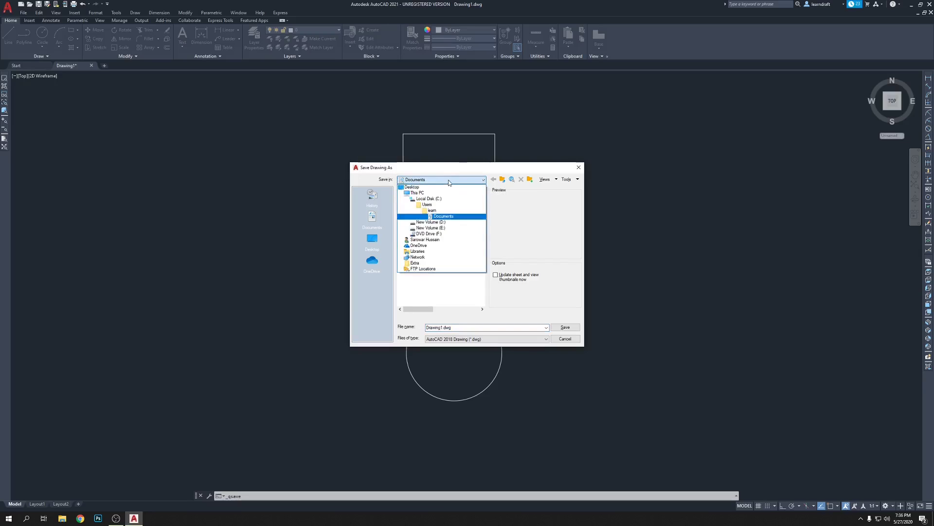
click(447, 222)
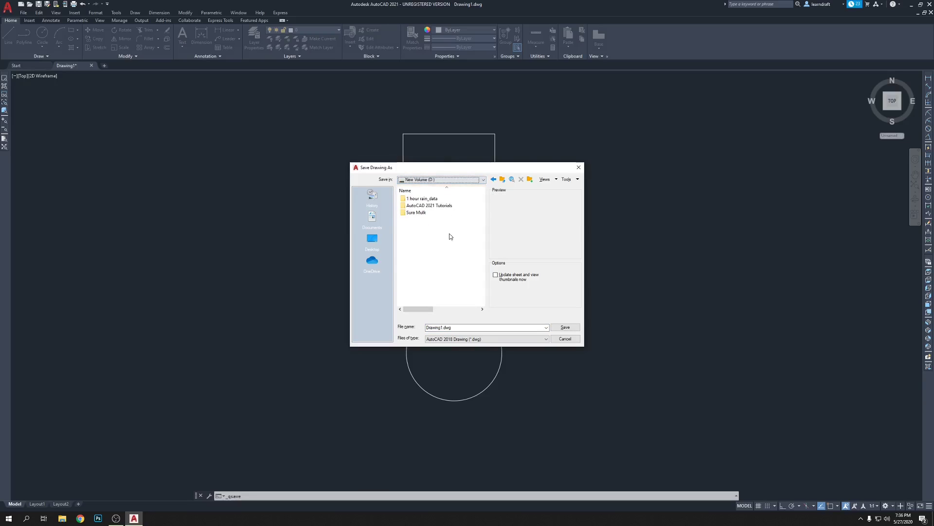
click(446, 207)
double_click(447, 207)
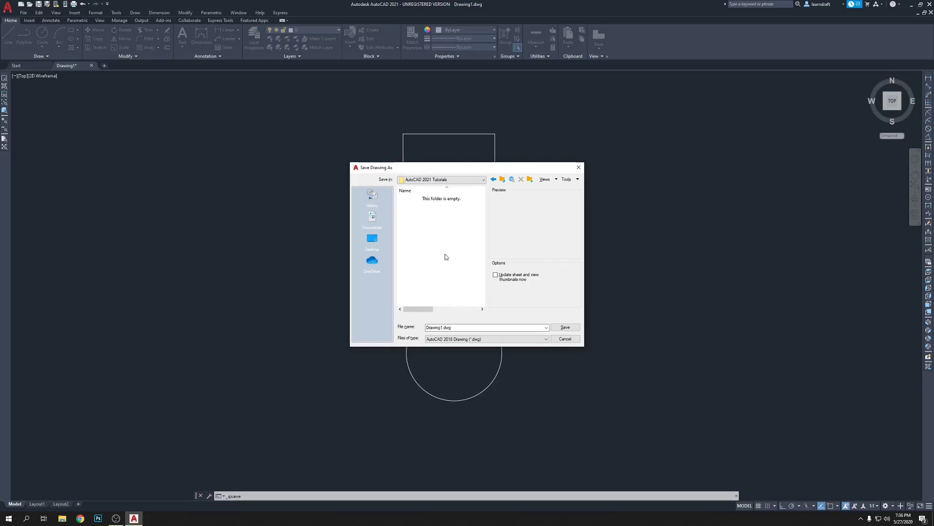
Replace the file name with 'Class 1' and open the file-format list.
double_click(455, 327)
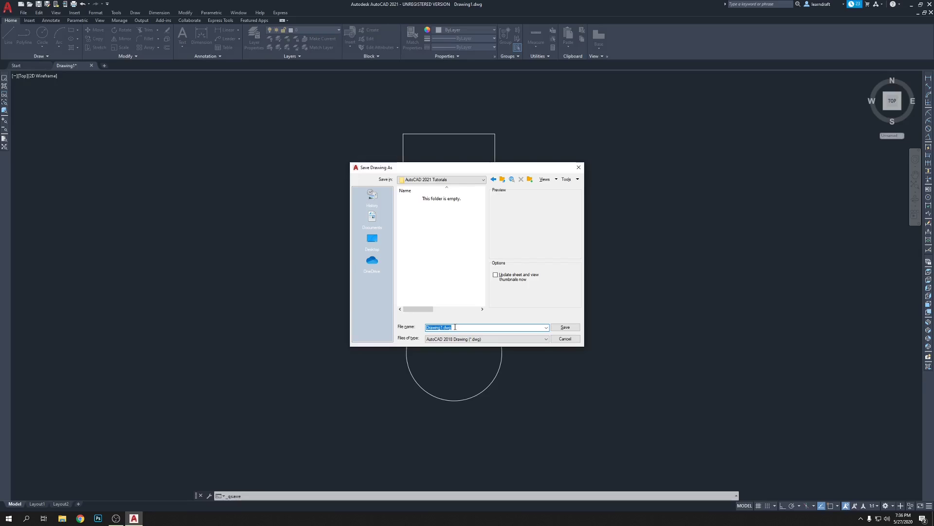
text(Class 1)
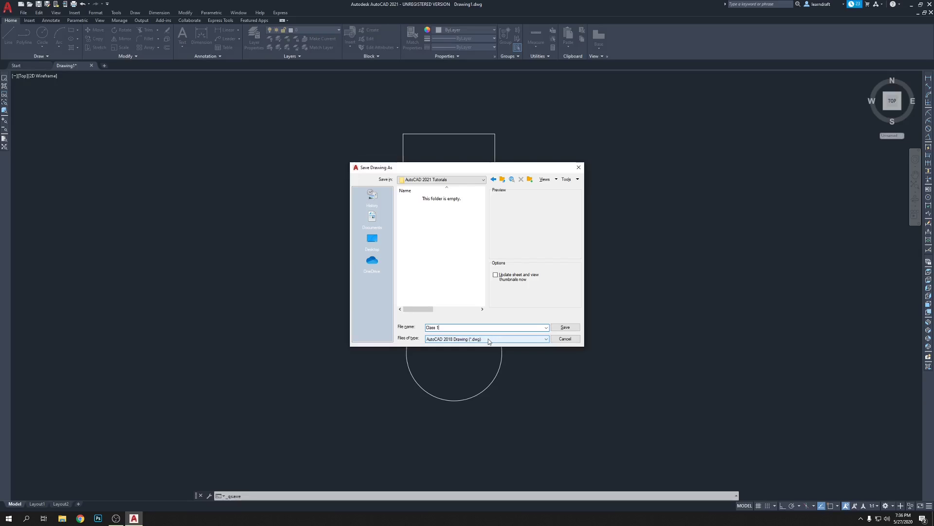
click(488, 339)
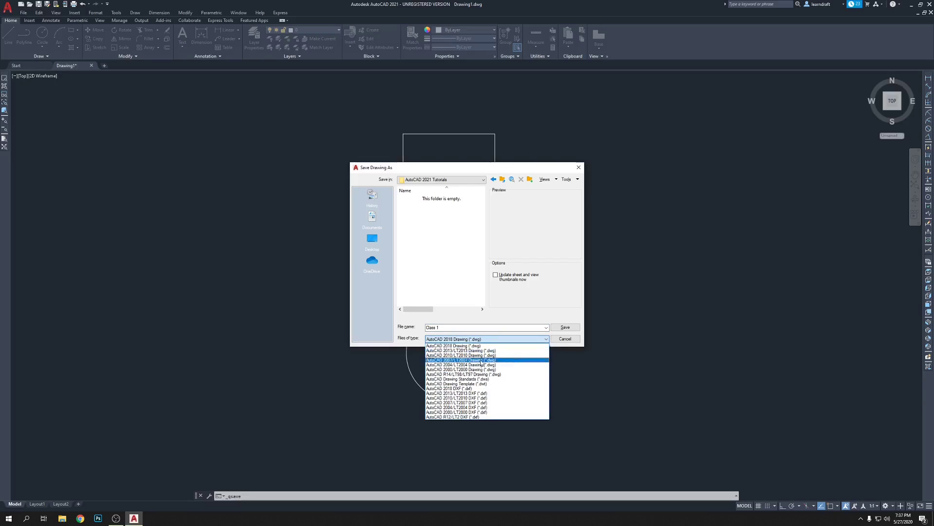
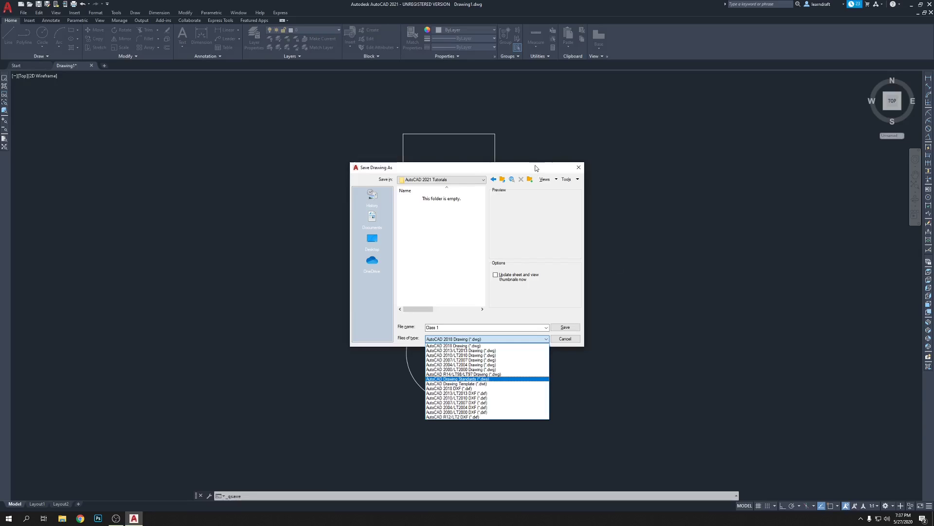
Keep AutoCAD 2018 Drawing (*.dwg) as the file type for Class 1.
click(555, 348)
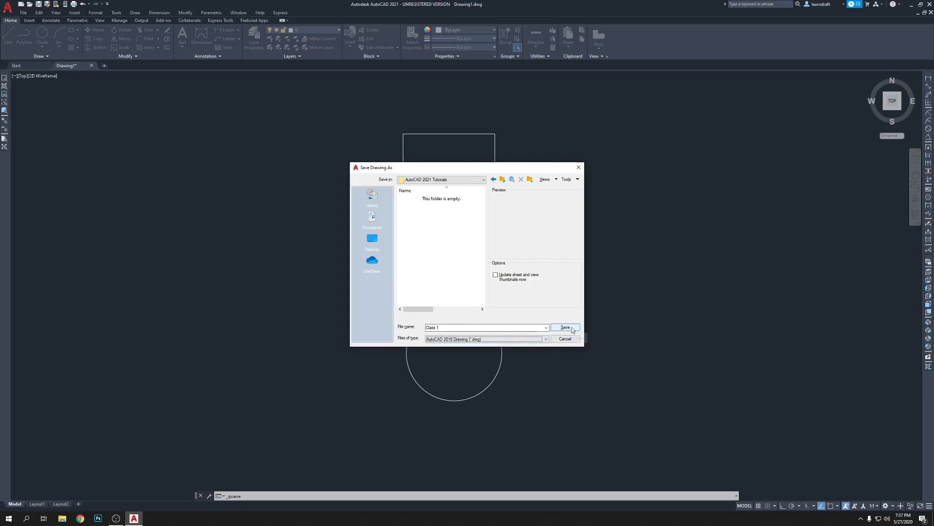
Save the drawing as Class 1.dwg in D:\AutoCAD 2021 Tutorials.
click(565, 327)
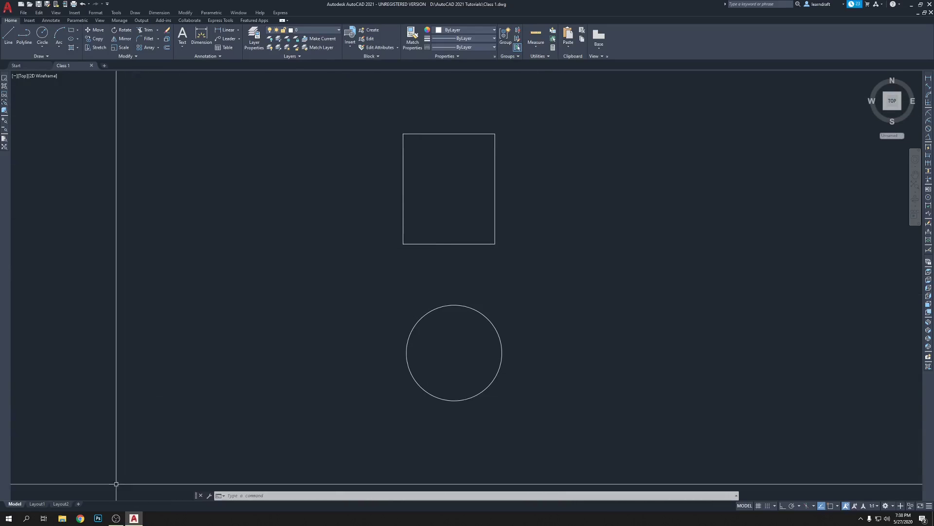
Bring the OBS recorder window to the front from the taskbar.
click(116, 517)
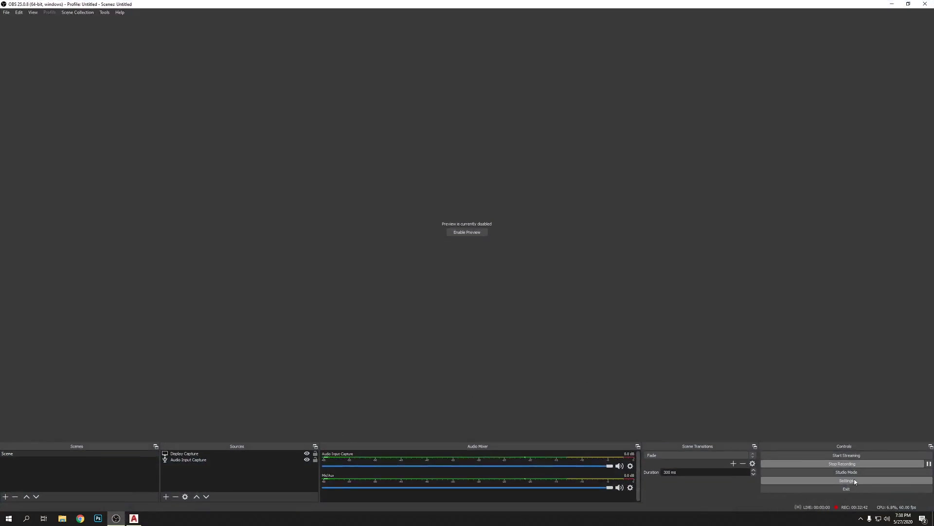